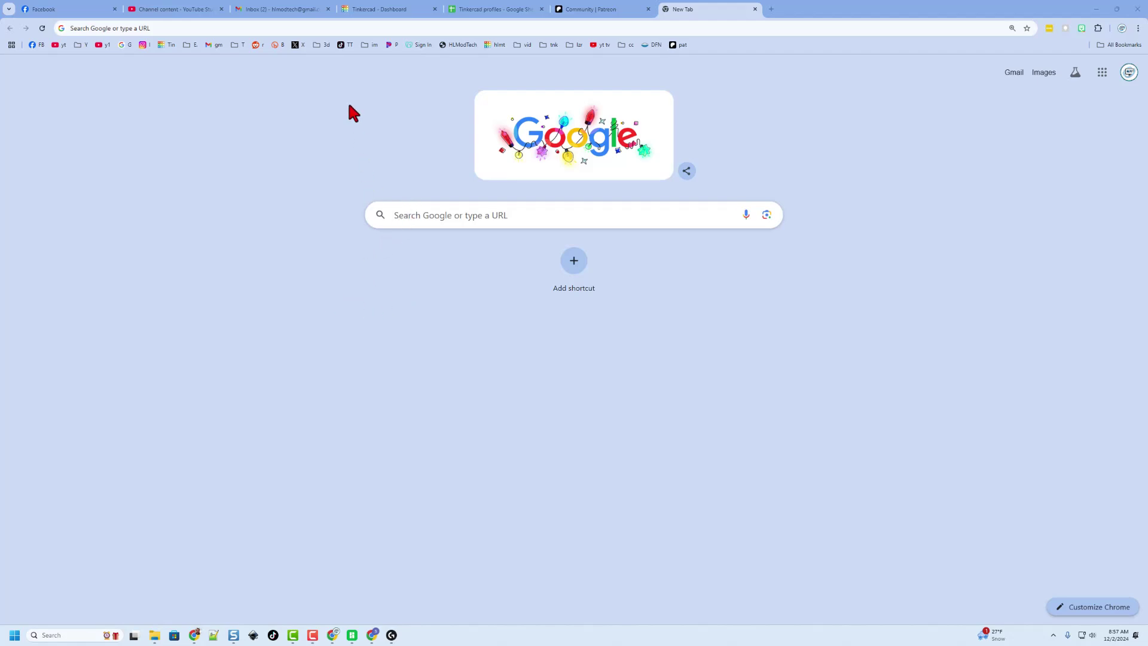
Search Google Images for gingerbread man outlines and preview the plain Gingerbread Man Shape Printable image
{"action": "left_click", "coordinate": [297, 28]}
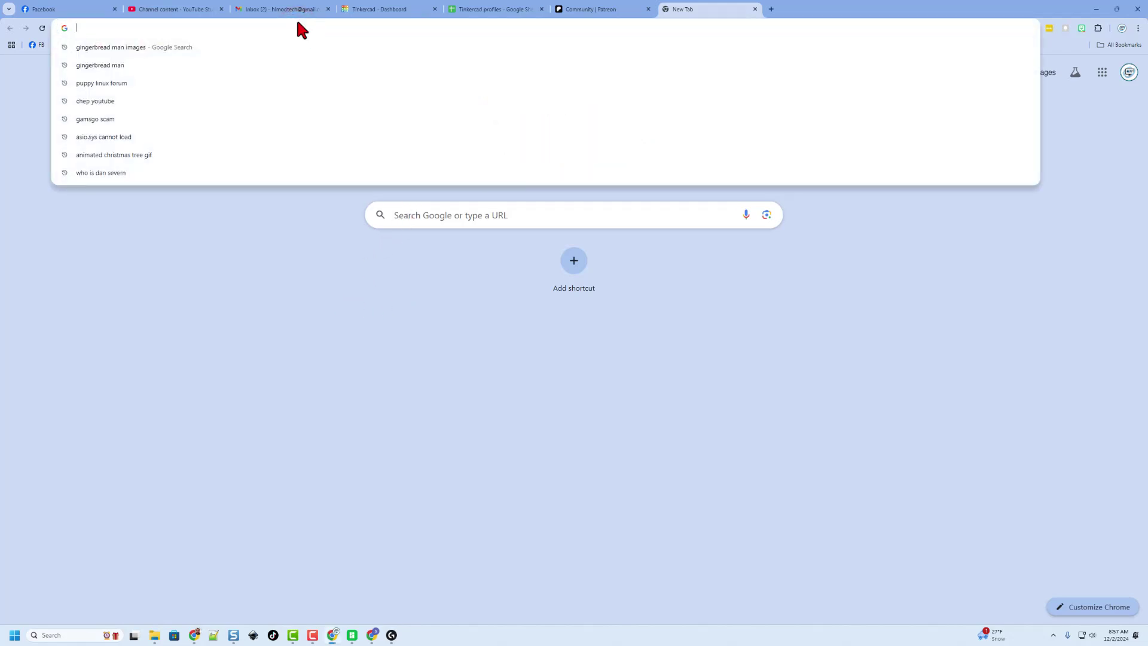
{"action": "left_click", "coordinate": [255, 47]}
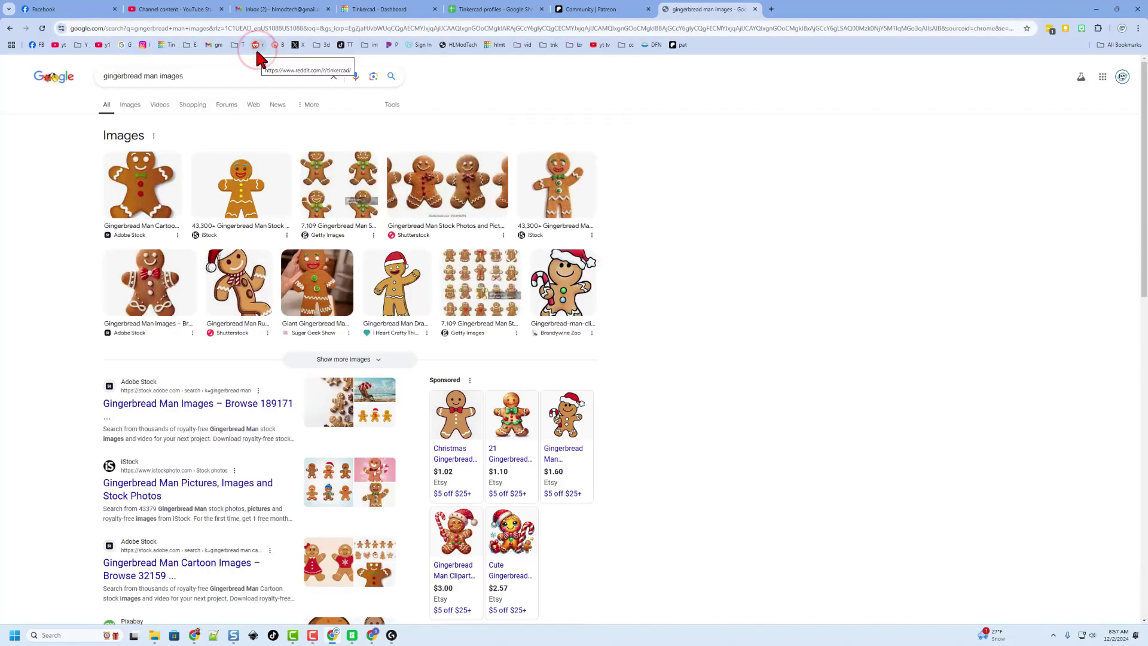
{"action": "left_click", "coordinate": [128, 105]}
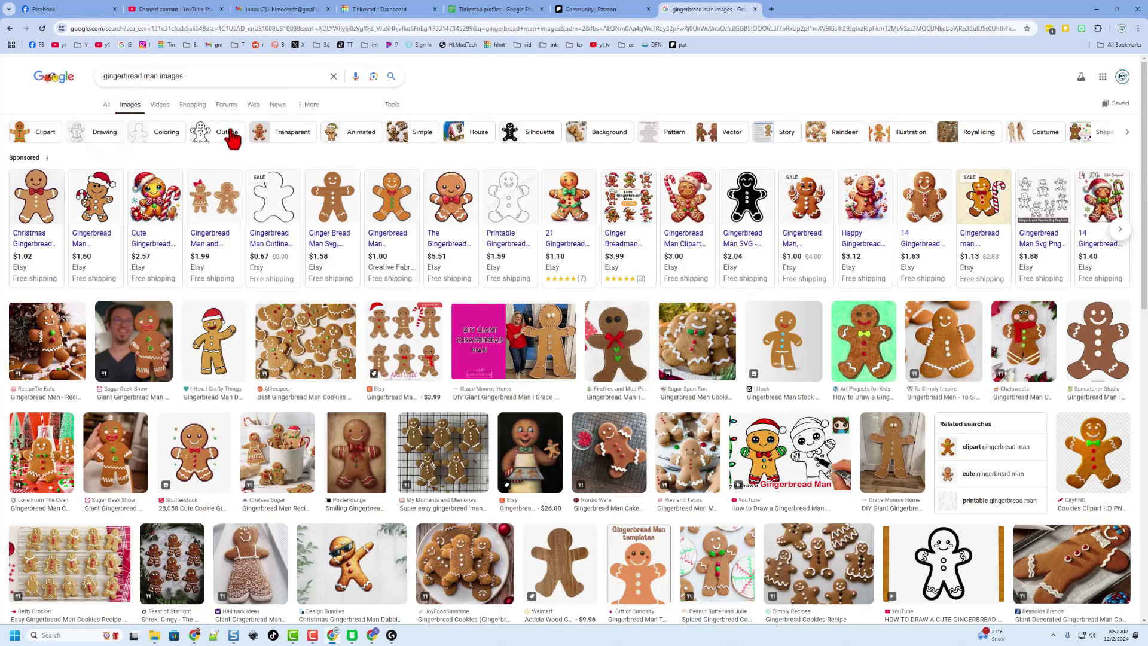
{"action": "left_click", "coordinate": [232, 134]}
{"action": "left_click", "coordinate": [487, 341]}
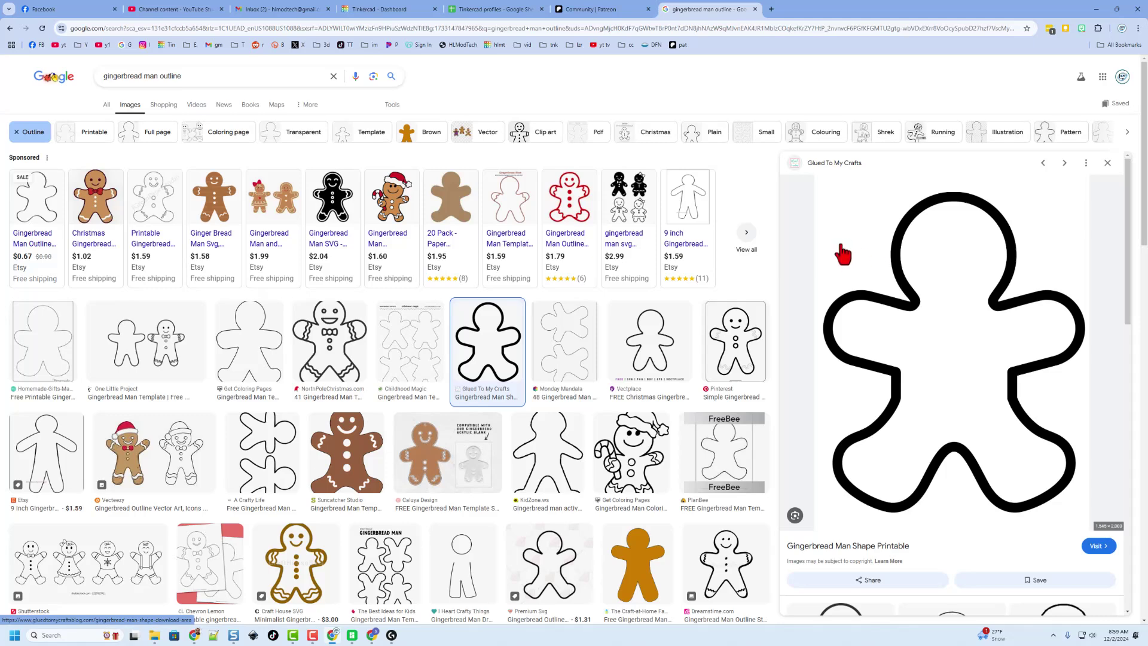
Capture the previewed gingerbread outline region into Snagit Editor
{"action": "key", "text": "Print"}
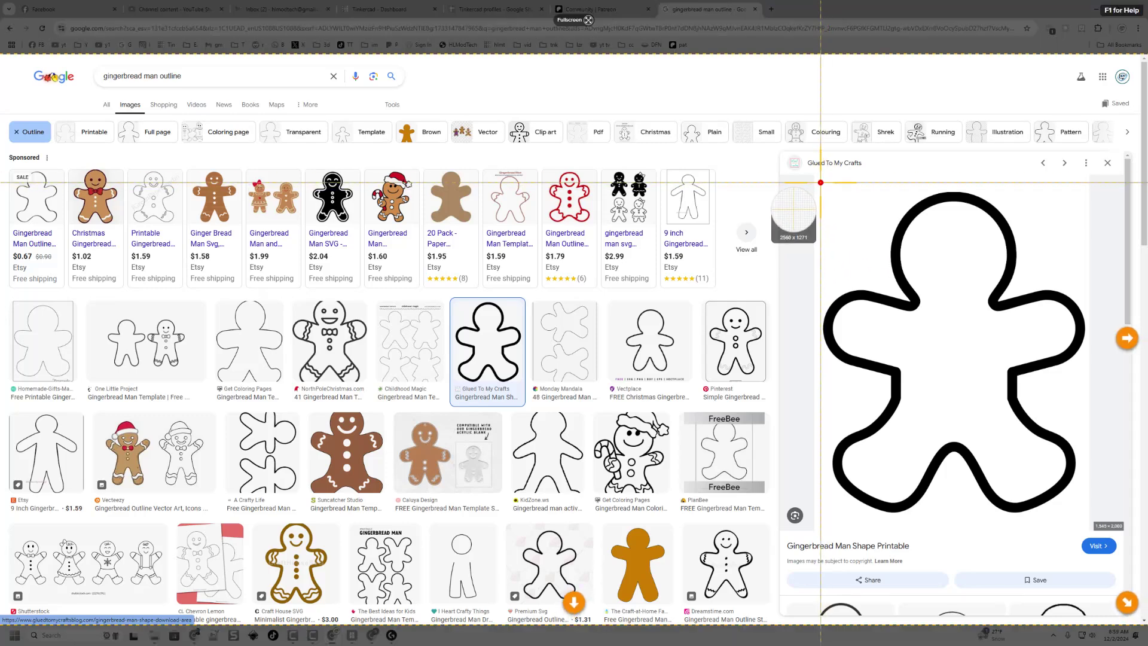
{"action": "left_click_drag", "start_coordinate": [820, 183], "coordinate": [1083, 516]}
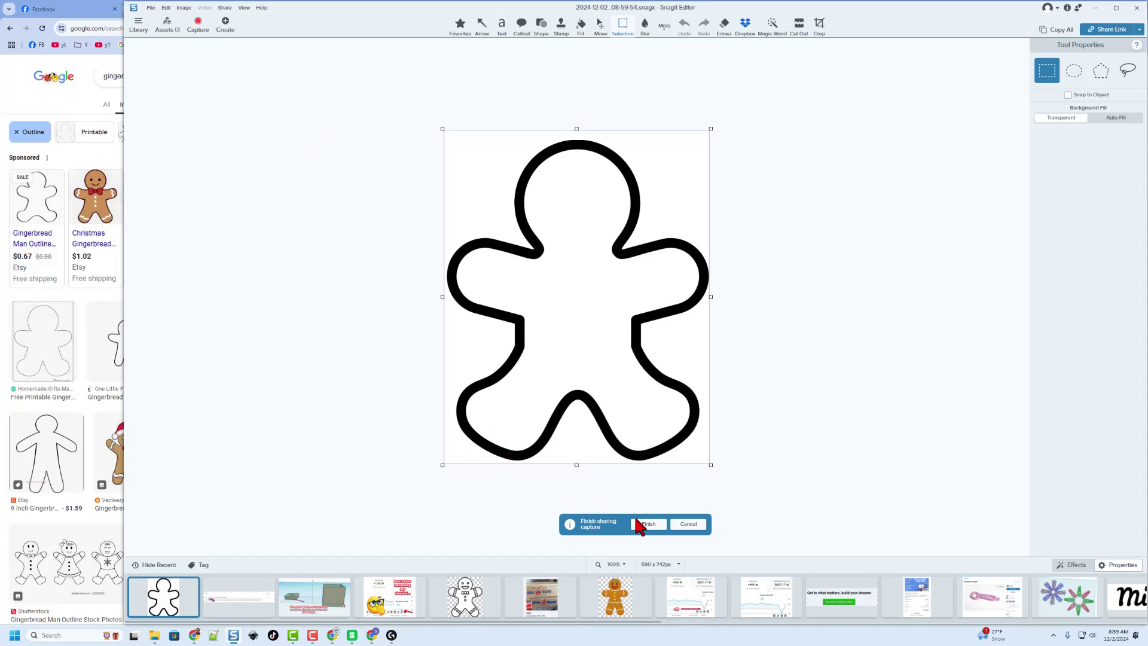
{"action": "left_click", "coordinate": [645, 524]}
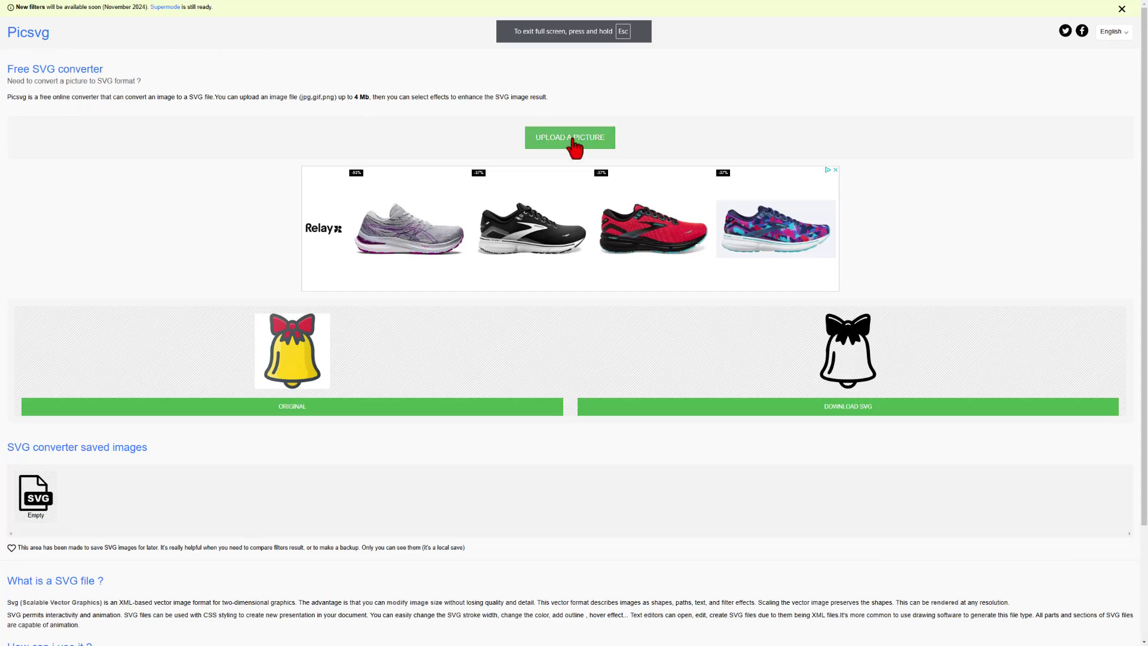
Upload the newest gingerbread screenshot to Picsvg and apply the Internal 2 filter
{"action": "left_click", "coordinate": [570, 138]}
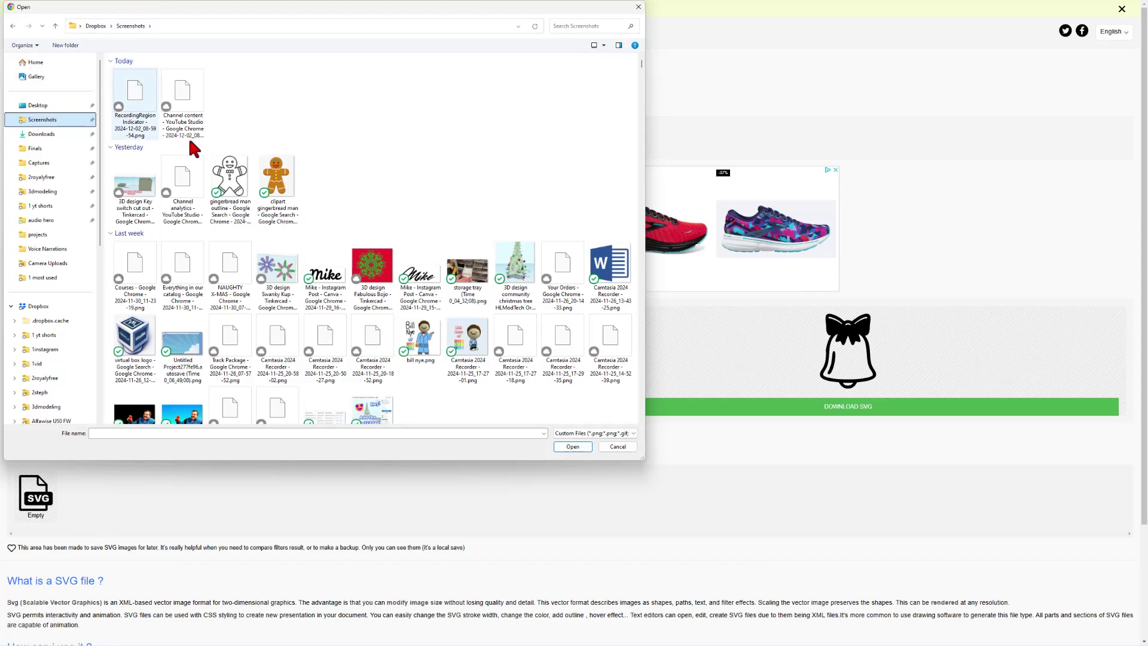
{"action": "left_click", "coordinate": [151, 107]}
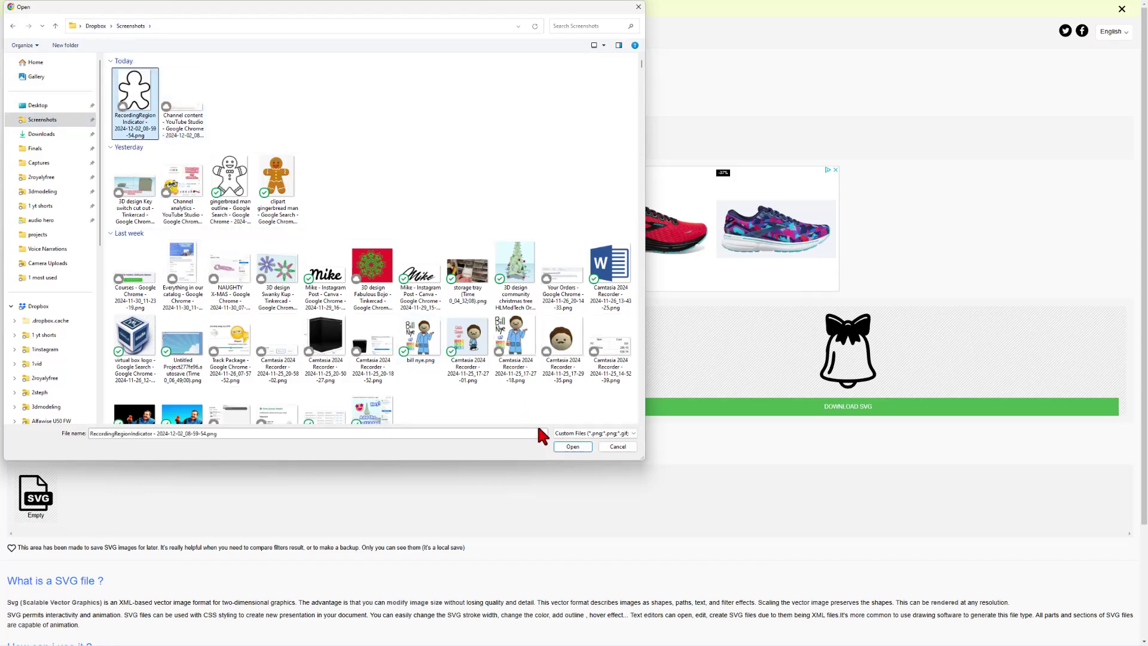
{"action": "left_click", "coordinate": [572, 447]}
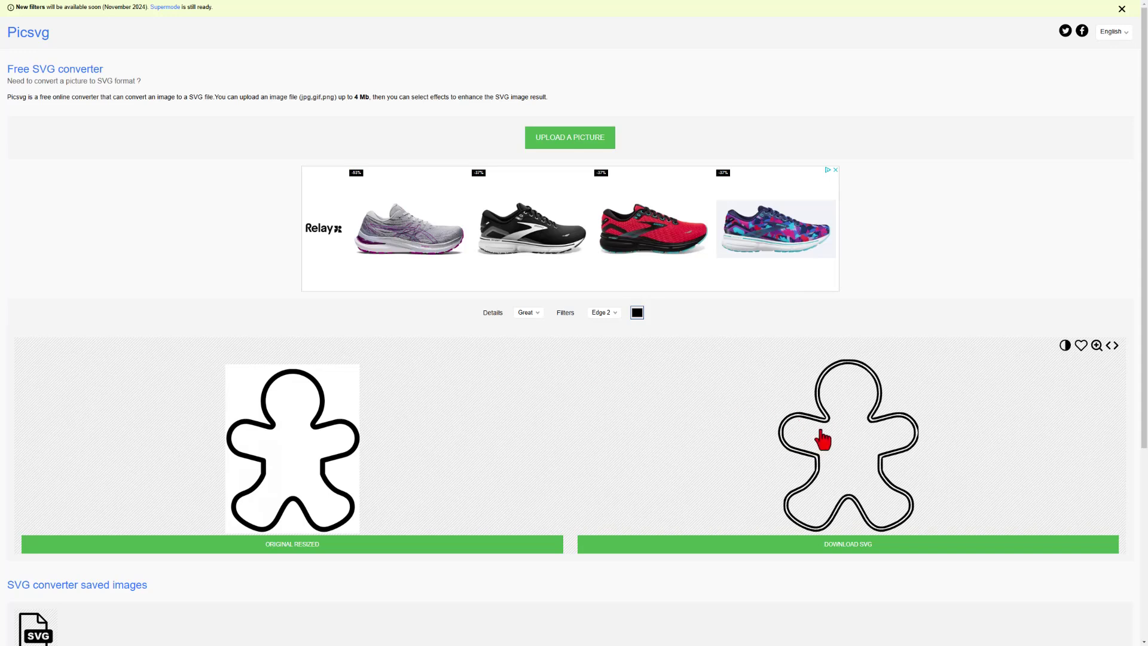
{"action": "left_click", "coordinate": [600, 312]}
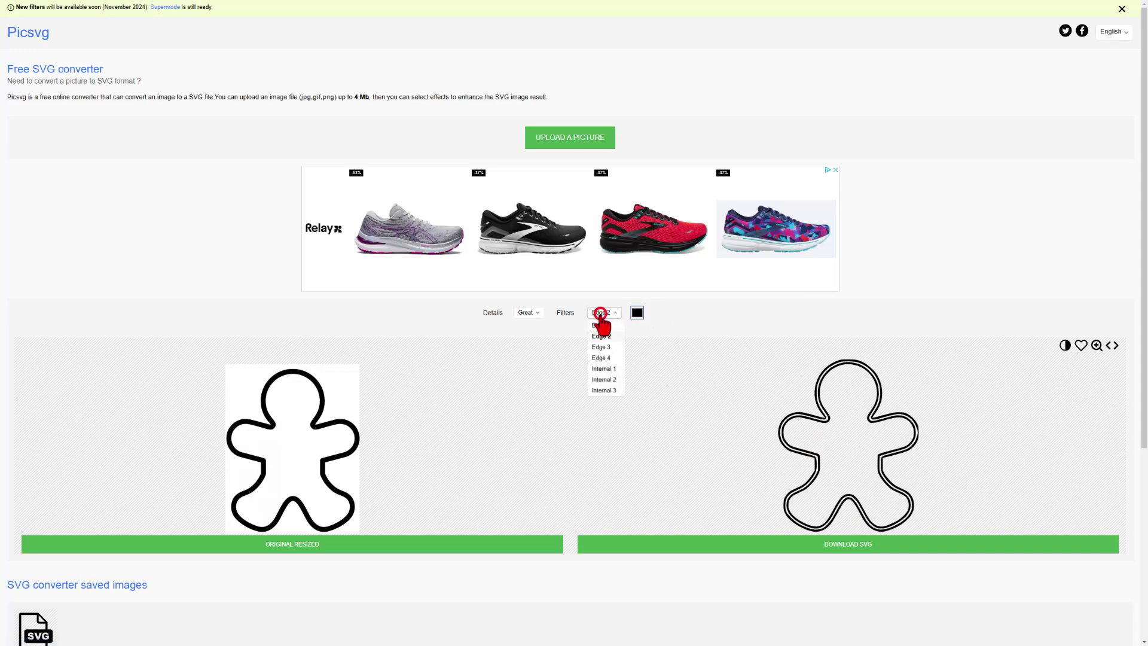
{"action": "left_click", "coordinate": [605, 378]}
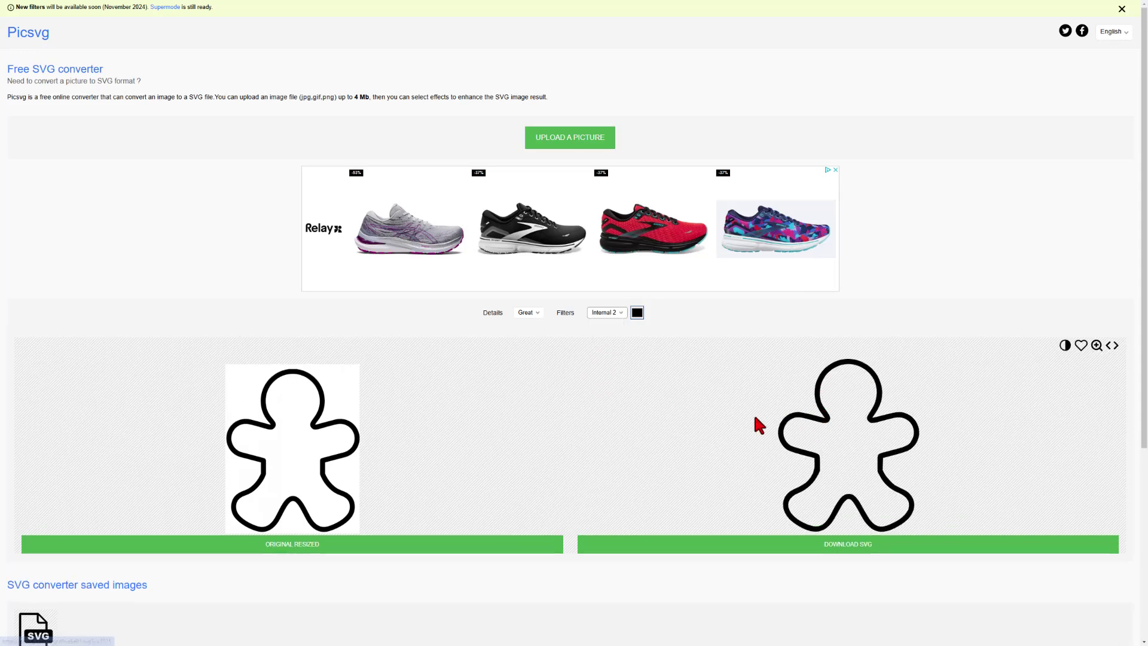
Download the converted SVG to Downloads as gingyv2.svg
{"action": "left_click", "coordinate": [846, 547]}
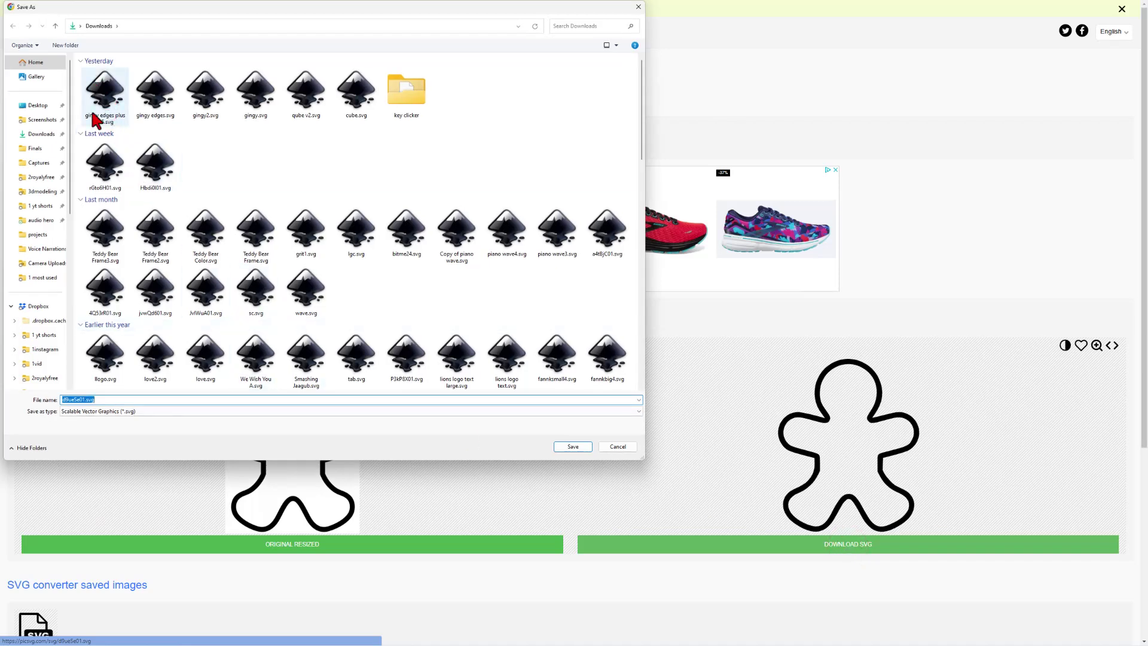
{"action": "double_click", "coordinate": [72, 399]}
{"action": "type", "text": "gingyv2"}
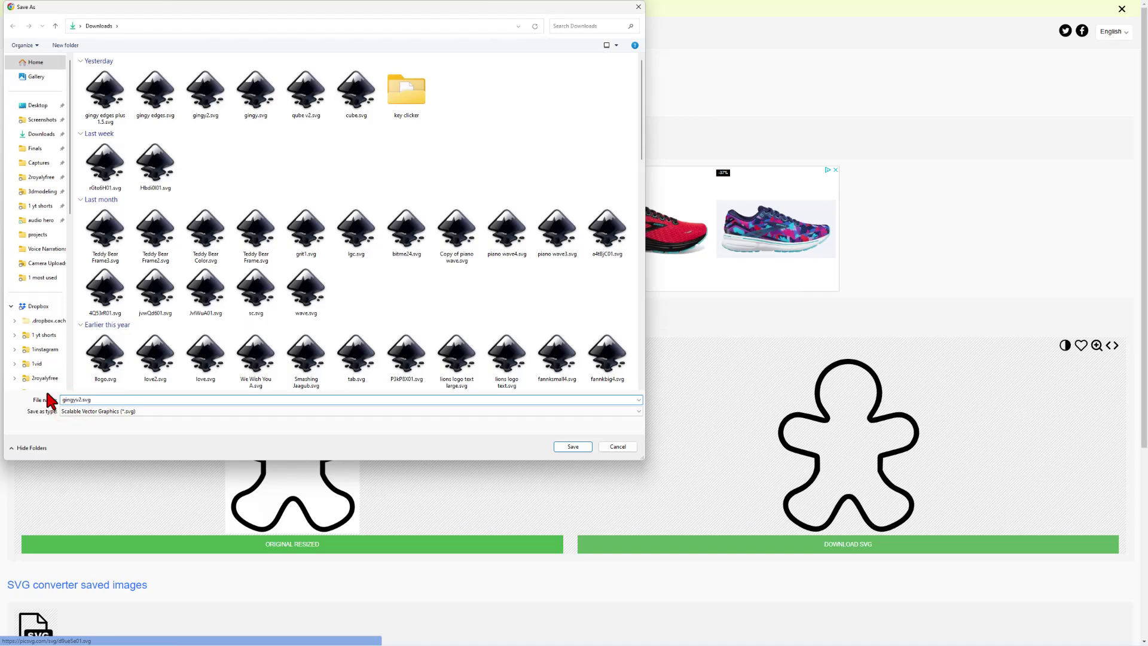
{"action": "key", "text": "Return"}
Create a new Tinkercad 3D design and title it 'snowman clicky fidget'
{"action": "key", "text": "ctrl+Tab"}
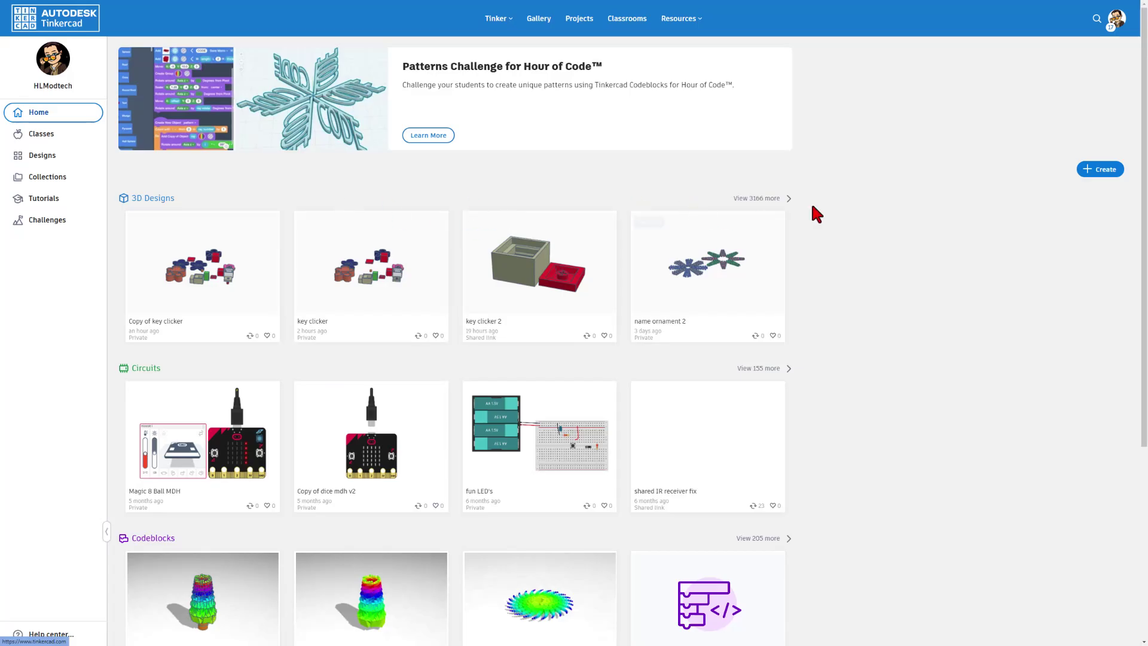
{"action": "left_click", "coordinate": [1095, 174]}
{"action": "left_click", "coordinate": [1072, 196]}
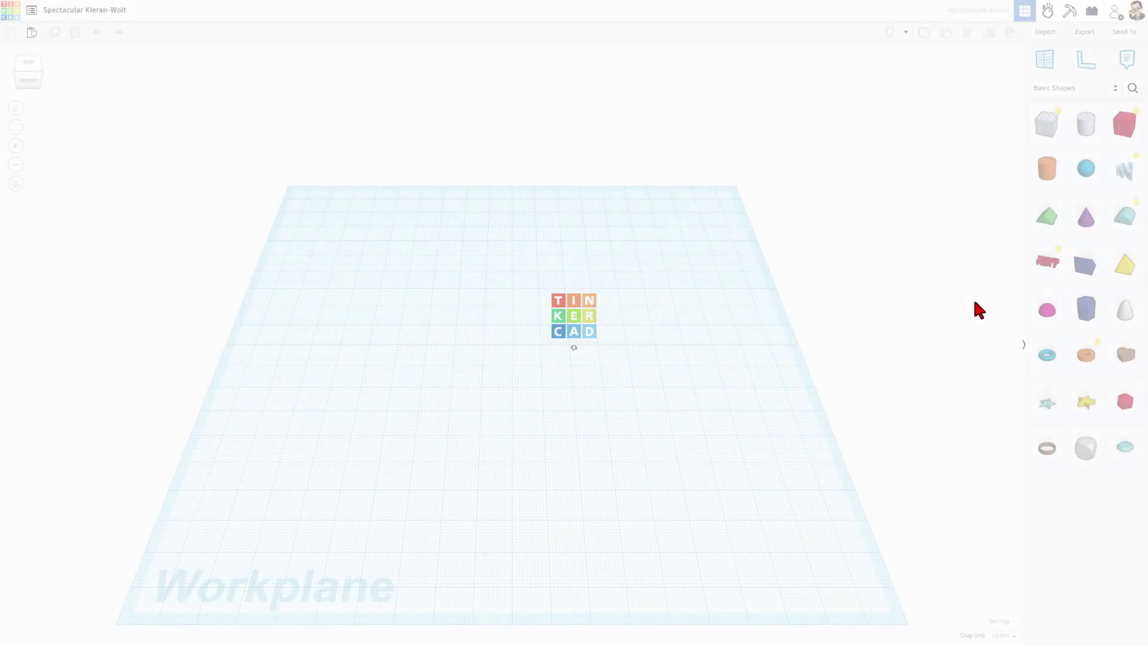
{"action": "left_click", "coordinate": [94, 14]}
{"action": "type", "text": "snowma"}
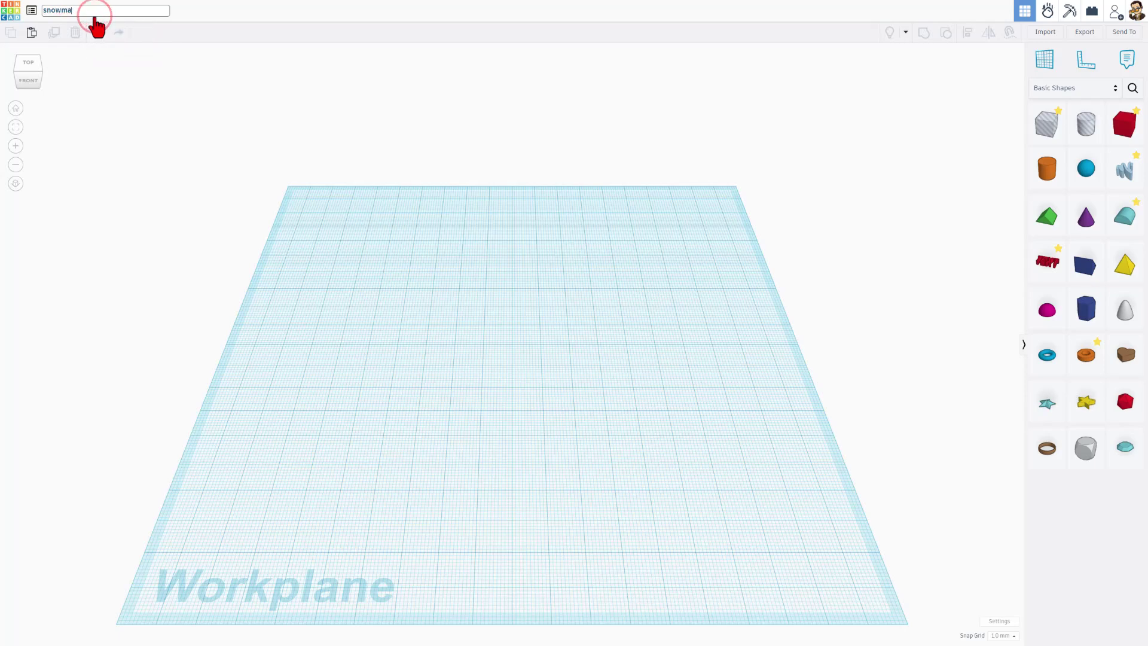
{"action": "type", "text": "n clicky fidget"}
Confirm the design name and place the Key socket hole from Your Creations on the workplane
{"action": "left_click", "coordinate": [466, 382]}
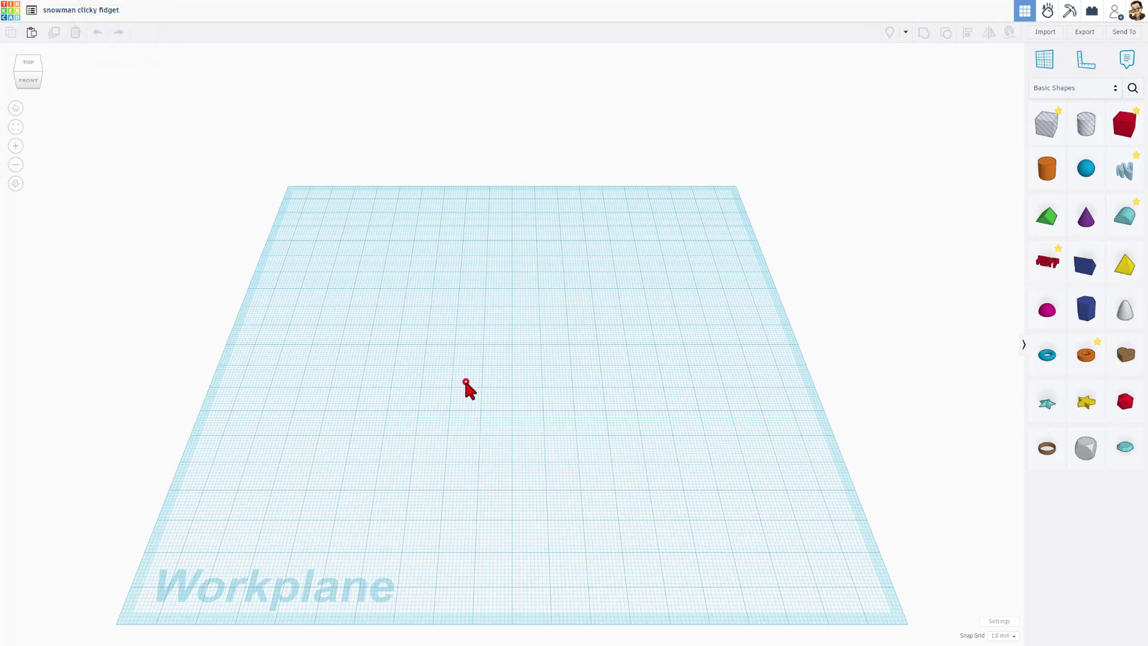
{"action": "left_click", "coordinate": [1060, 90]}
{"action": "left_click", "coordinate": [1061, 78]}
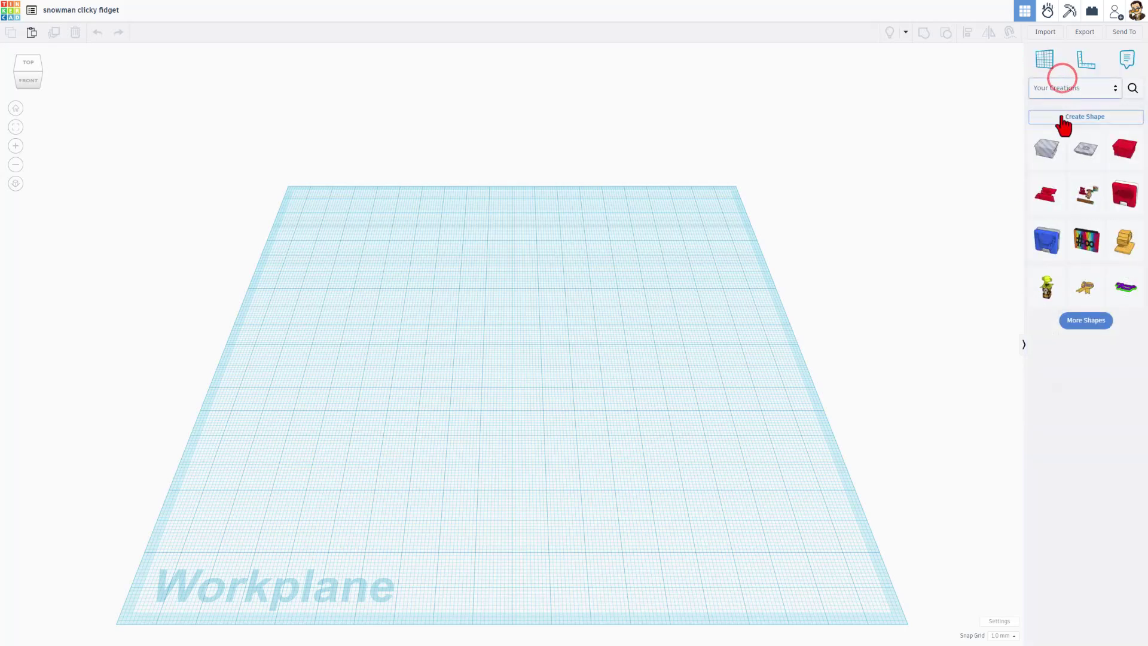
{"action": "left_click", "coordinate": [1046, 148]}
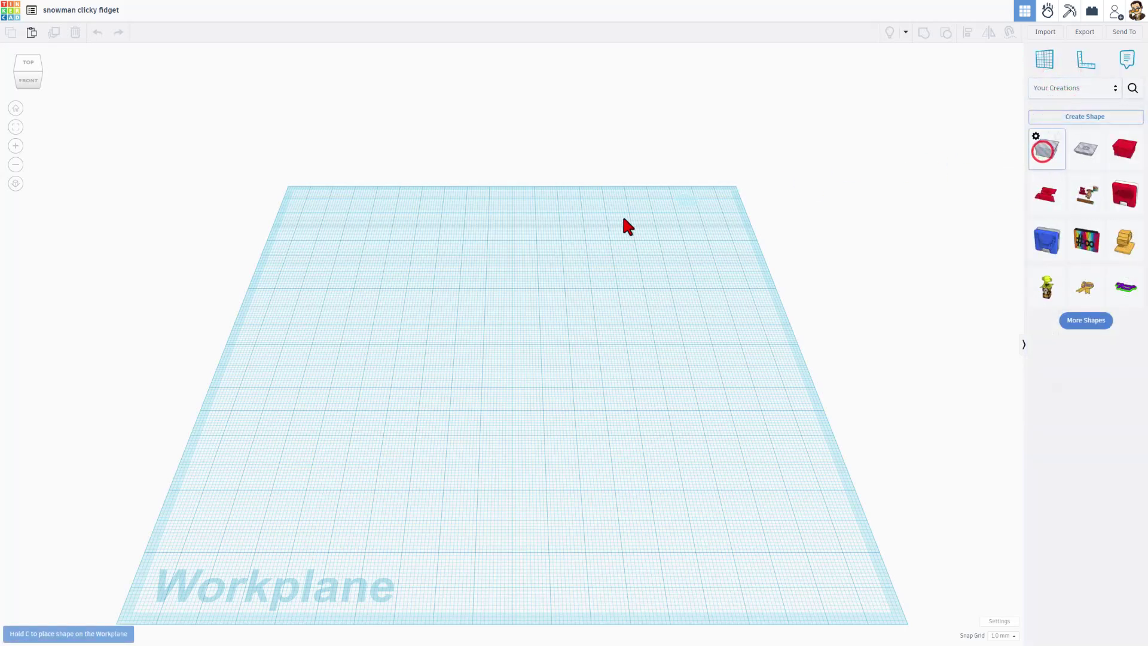
{"action": "left_click", "coordinate": [615, 255]}
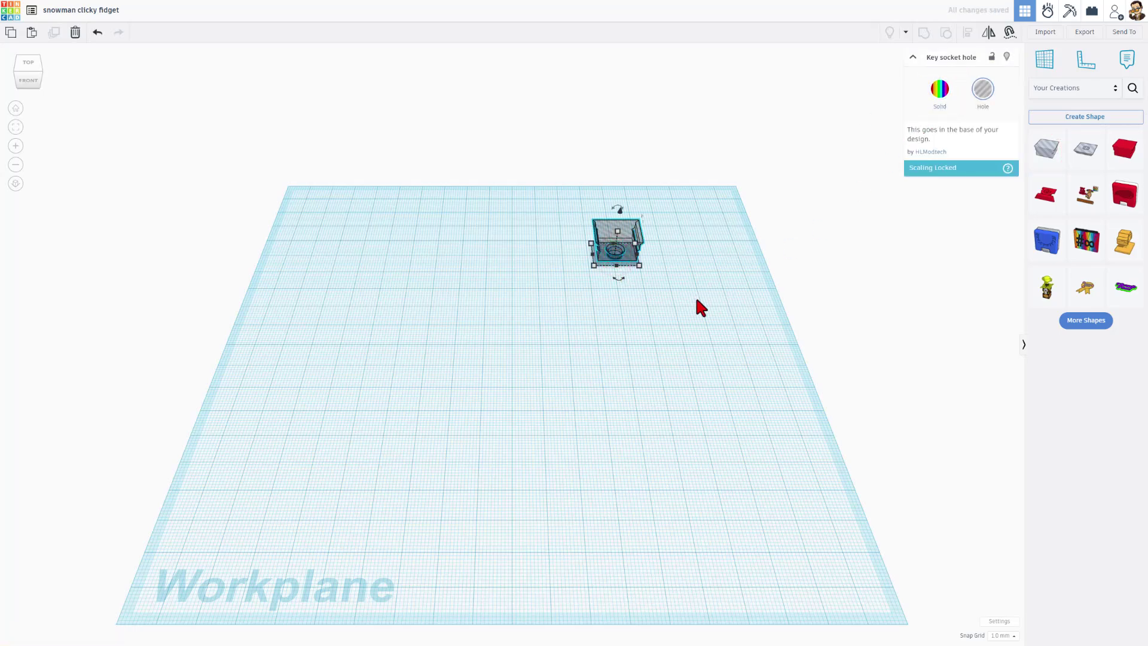
Place the key top hole in front of the socket and reselect the Key socket hole
{"action": "left_click", "coordinate": [650, 281]}
{"action": "right_click_drag", "start_coordinate": [651, 281], "coordinate": [644, 317]}
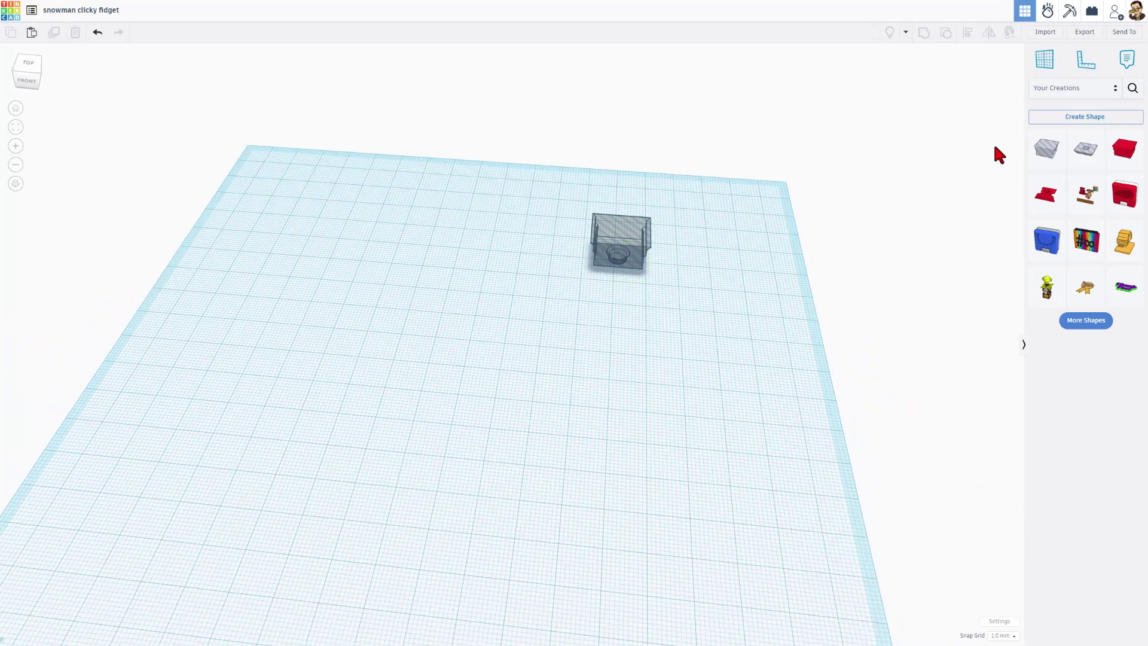
{"action": "left_click_drag", "start_coordinate": [1085, 148], "coordinate": [616, 335]}
{"action": "right_click_drag", "start_coordinate": [559, 374], "coordinate": [620, 330]}
{"action": "left_click", "coordinate": [510, 359]}
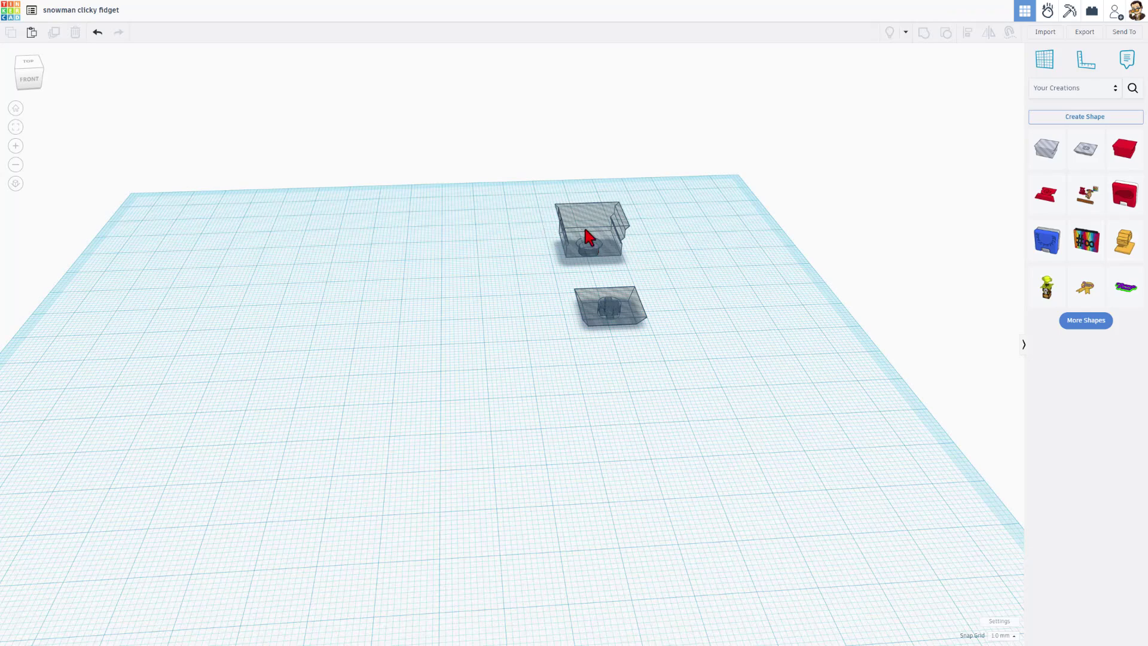
{"action": "left_click", "coordinate": [588, 233]}
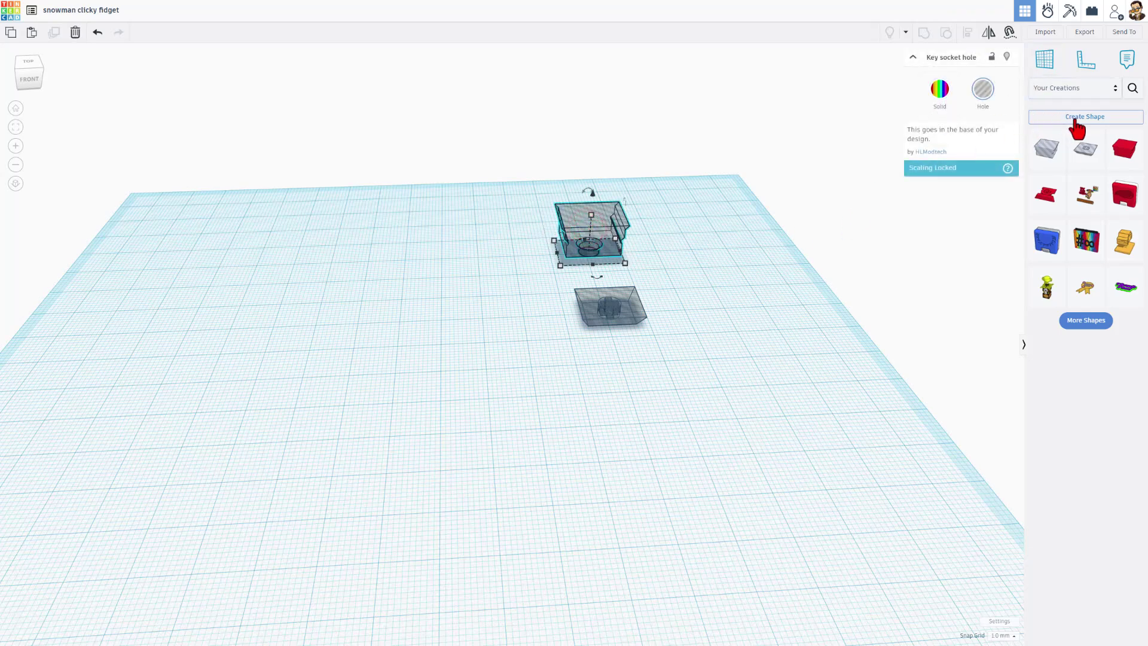
{"action": "left_click", "coordinate": [563, 261]}
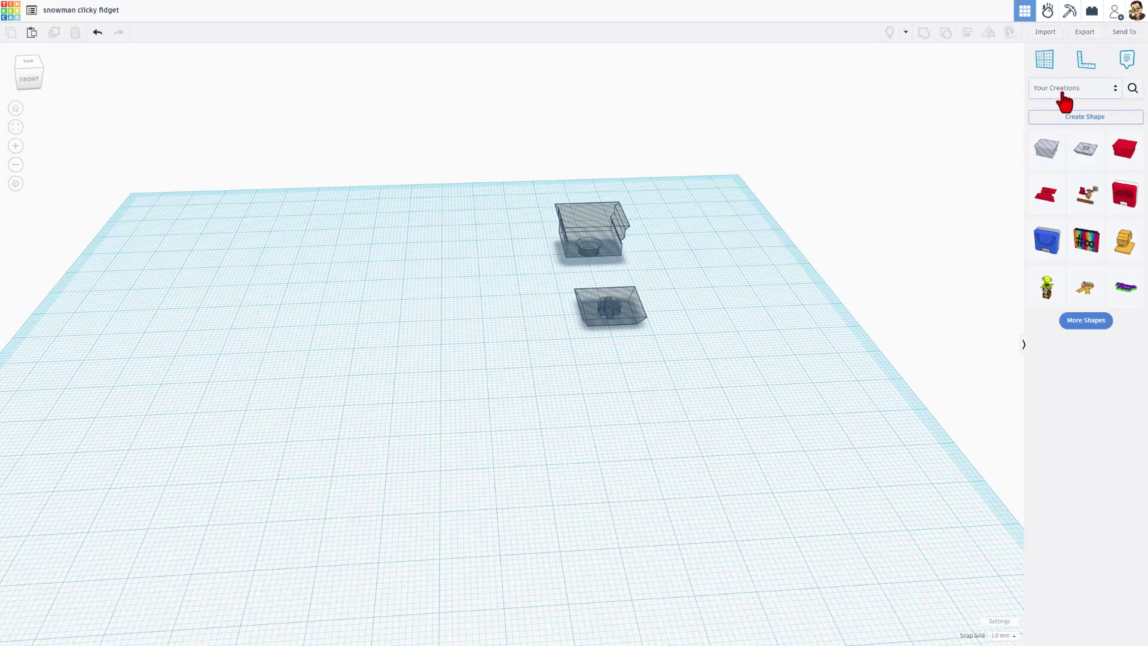
{"action": "left_click", "coordinate": [597, 213]}
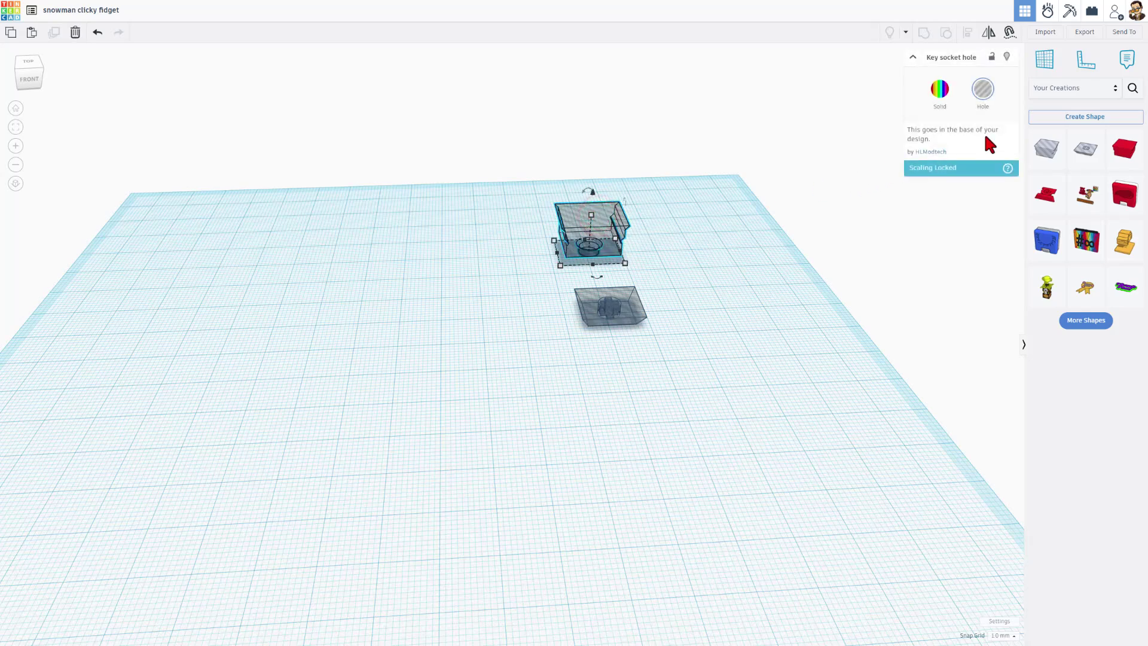
Save the Key socket hole as custom shape 'key cutout' with part size locked
{"action": "left_click", "coordinate": [1056, 117]}
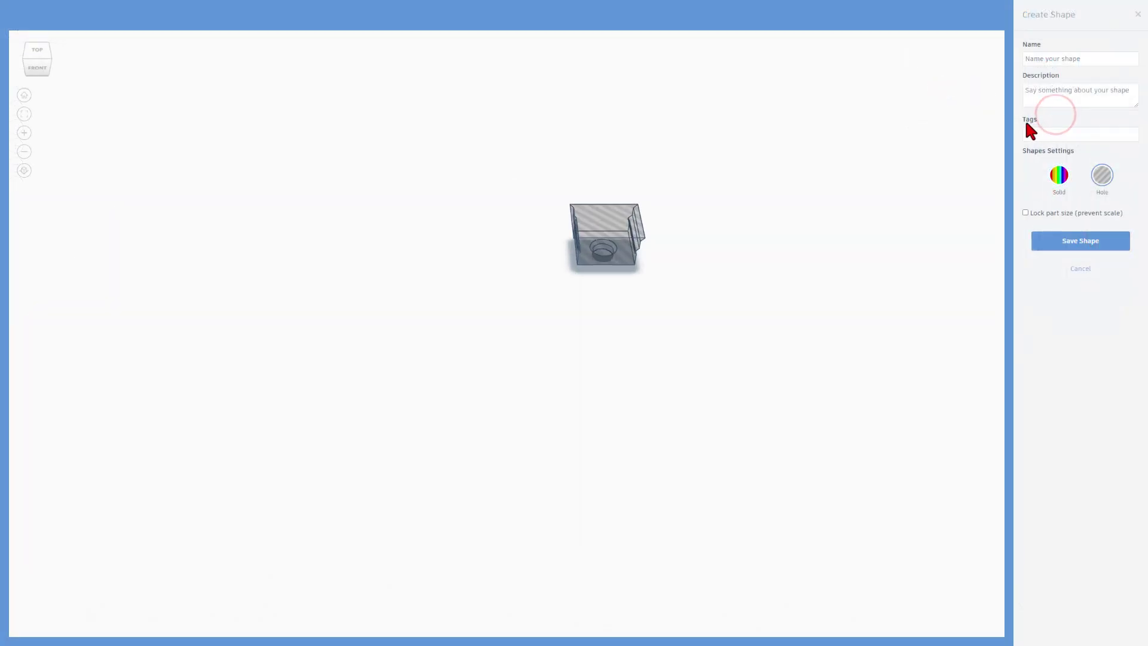
{"action": "left_click", "coordinate": [1046, 60]}
{"action": "type", "text": "key cutout"}
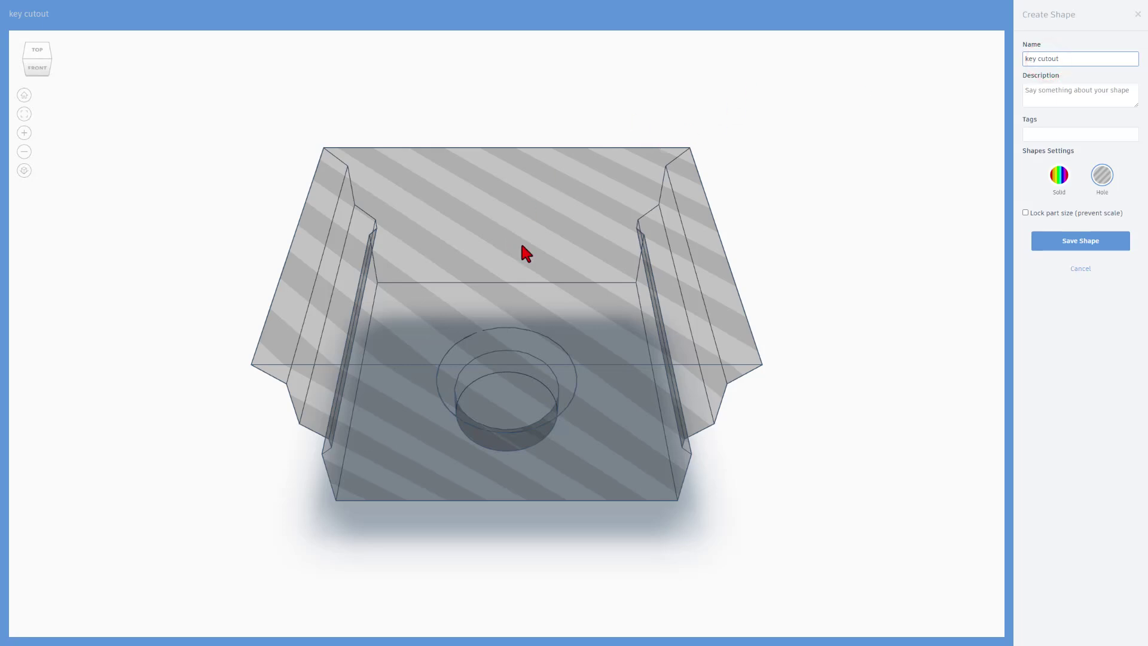
{"action": "left_click", "coordinate": [1025, 212]}
{"action": "left_click", "coordinate": [1050, 248]}
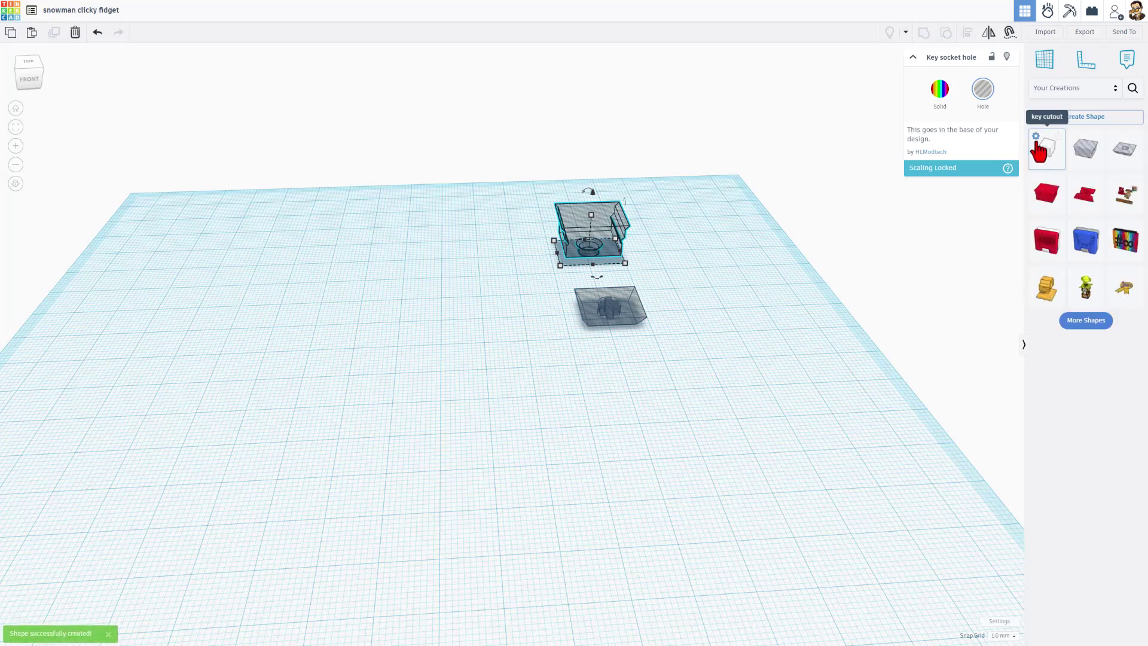
Delete the 'key cutout' shape from Your Creations and clear the workplane selection
{"action": "left_click", "coordinate": [1035, 136]}
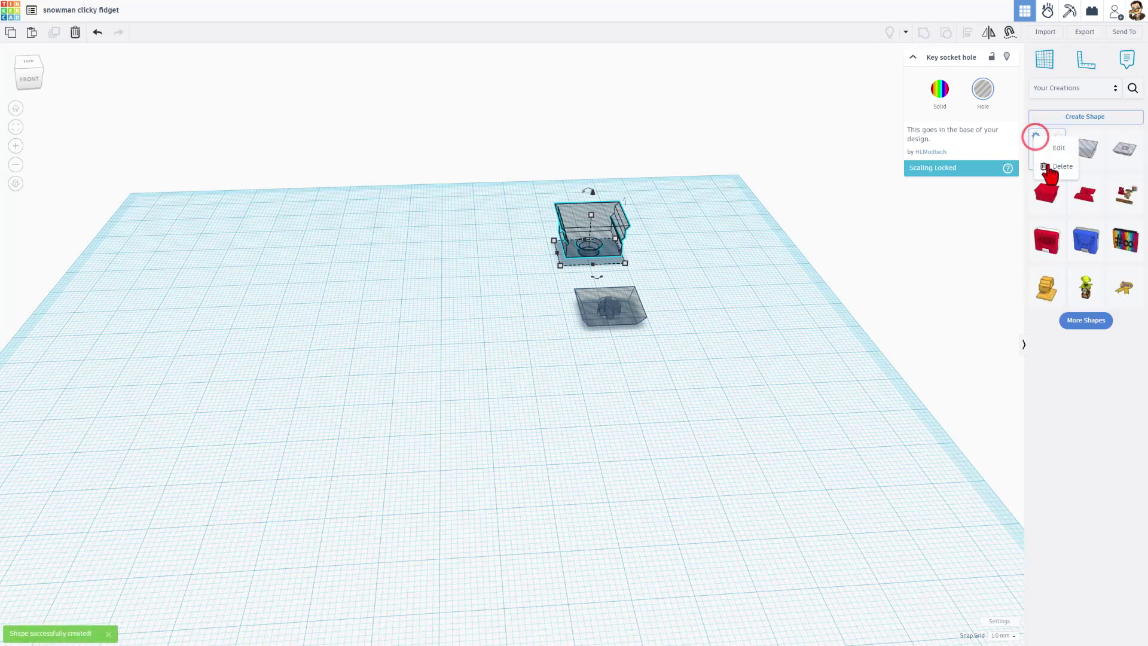
{"action": "left_click", "coordinate": [1050, 170]}
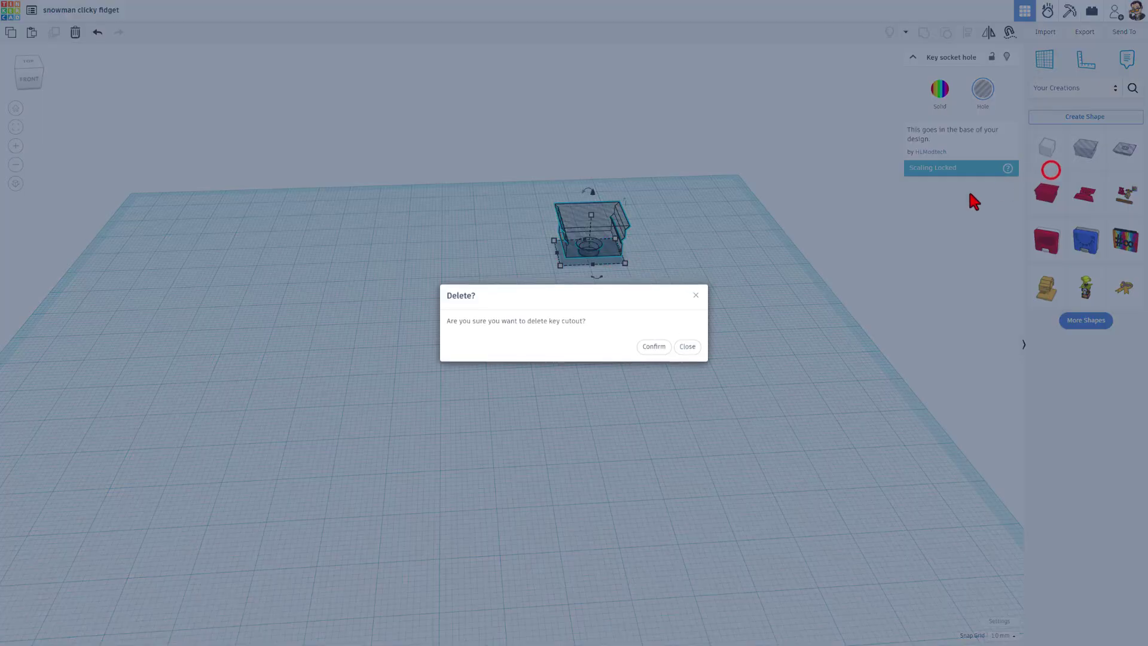
{"action": "left_click", "coordinate": [647, 348]}
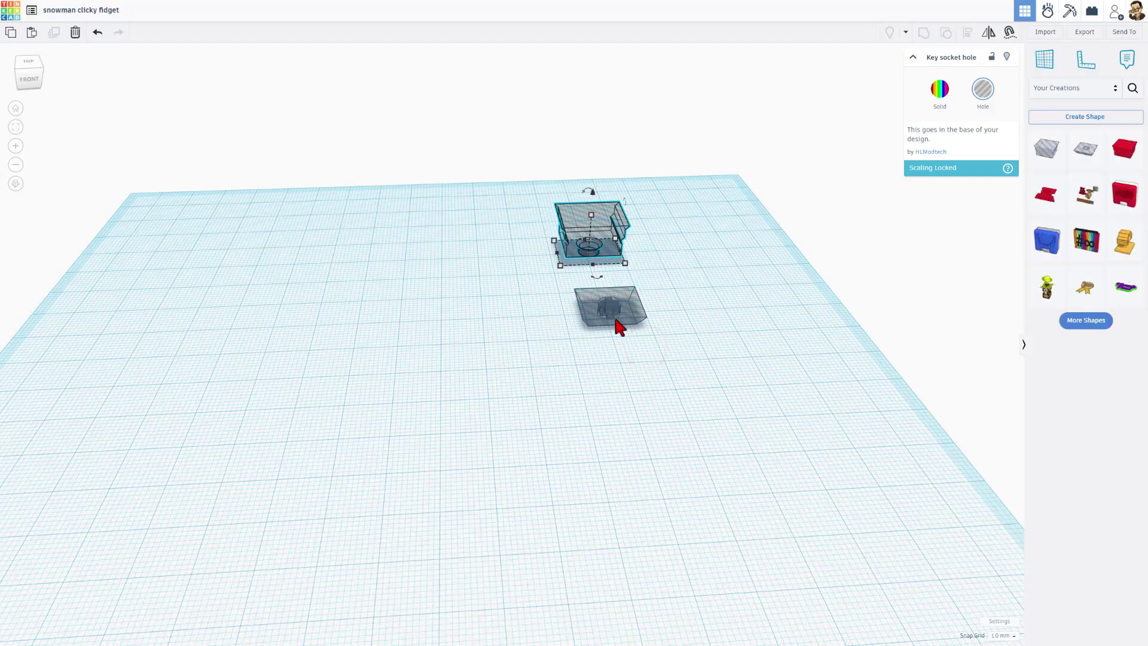
{"action": "left_click", "coordinate": [620, 328]}
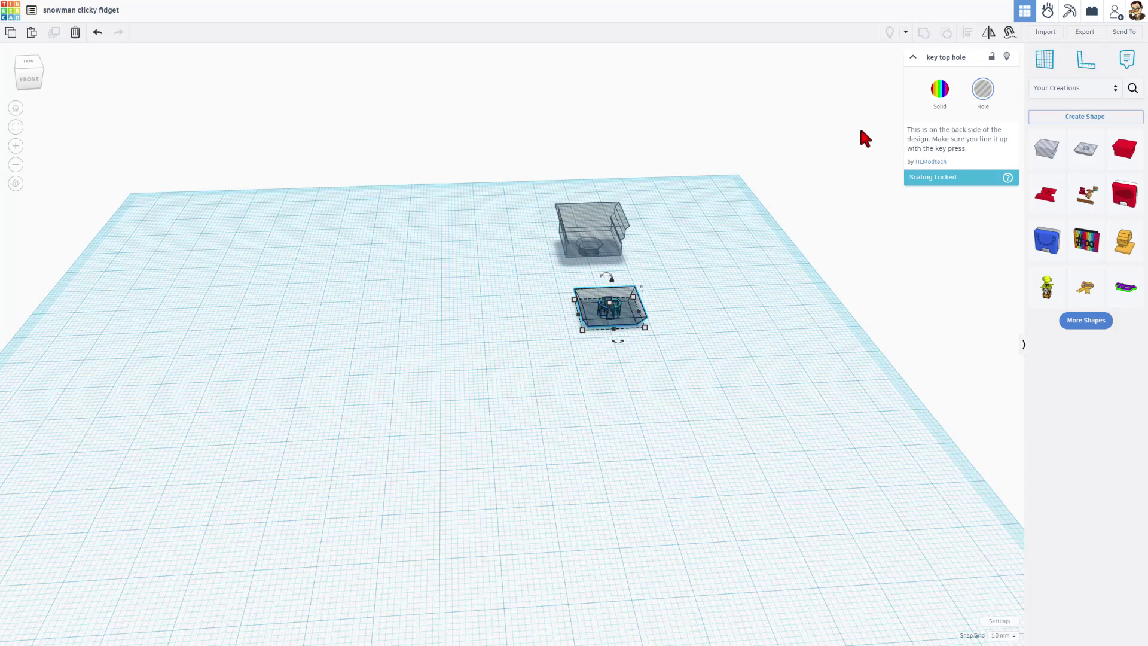
{"action": "left_click", "coordinate": [737, 241]}
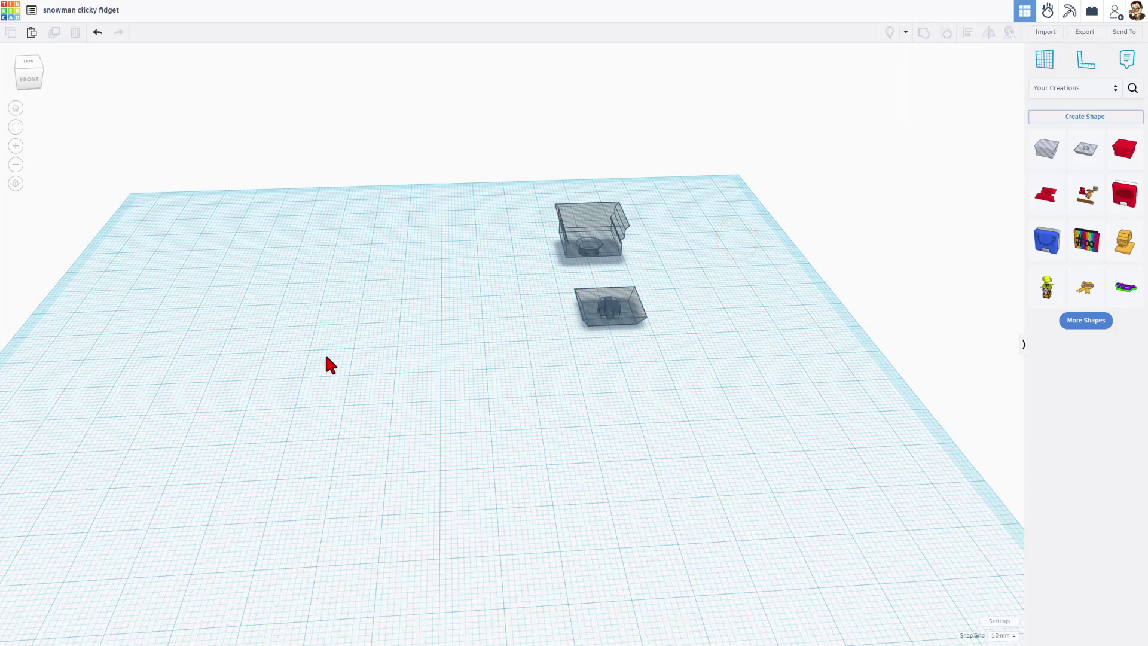
Import gingyv2.svg centred on Art with a length of 50
{"action": "left_click", "coordinate": [1052, 31]}
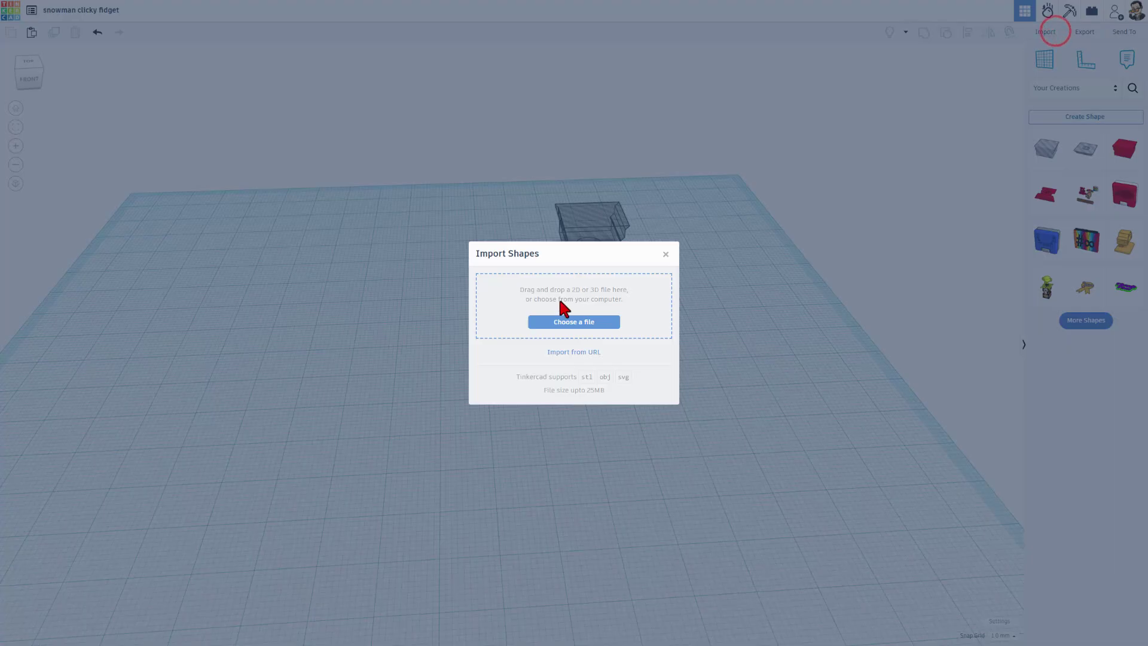
{"action": "left_click", "coordinate": [555, 323]}
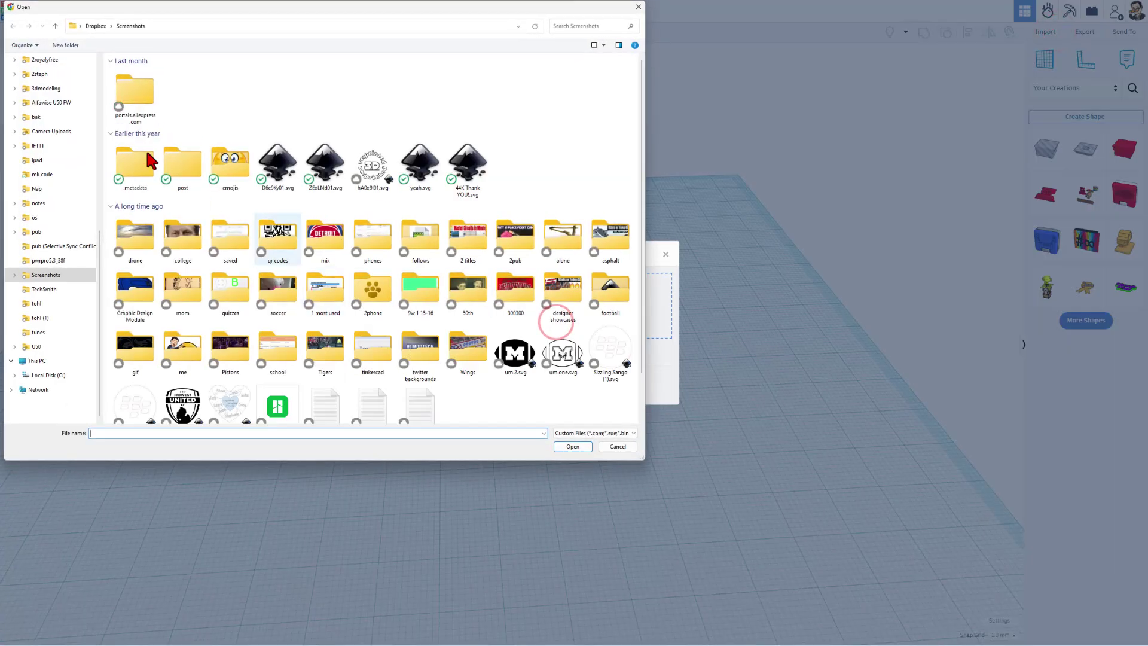
{"action": "left_click", "coordinate": [136, 94]}
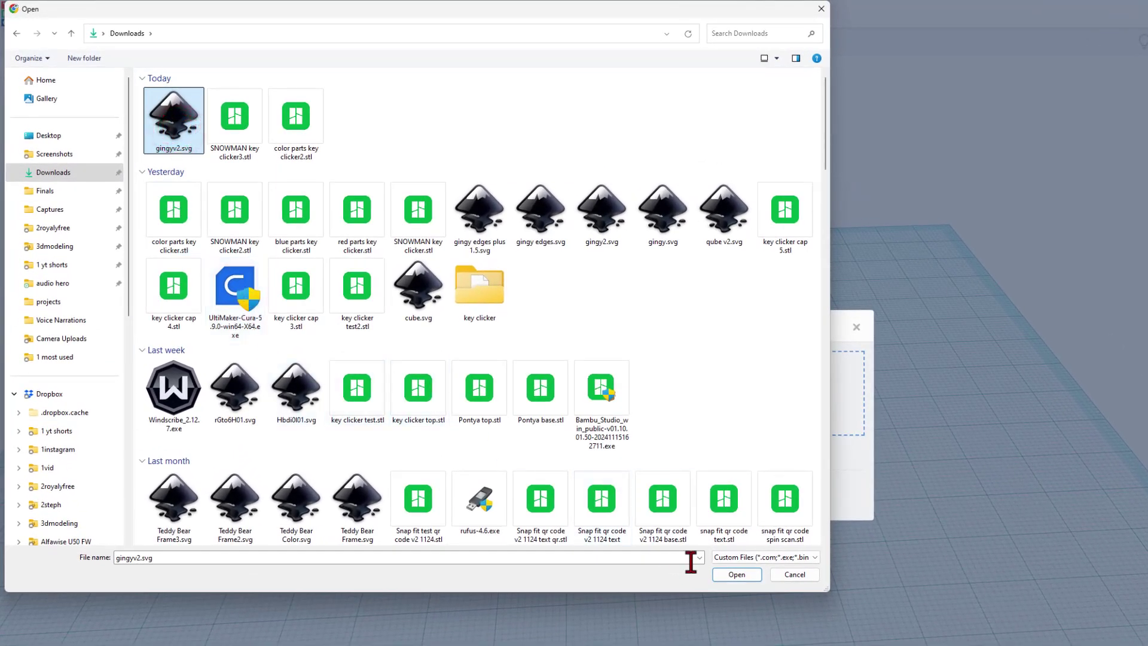
{"action": "left_click", "coordinate": [739, 575]}
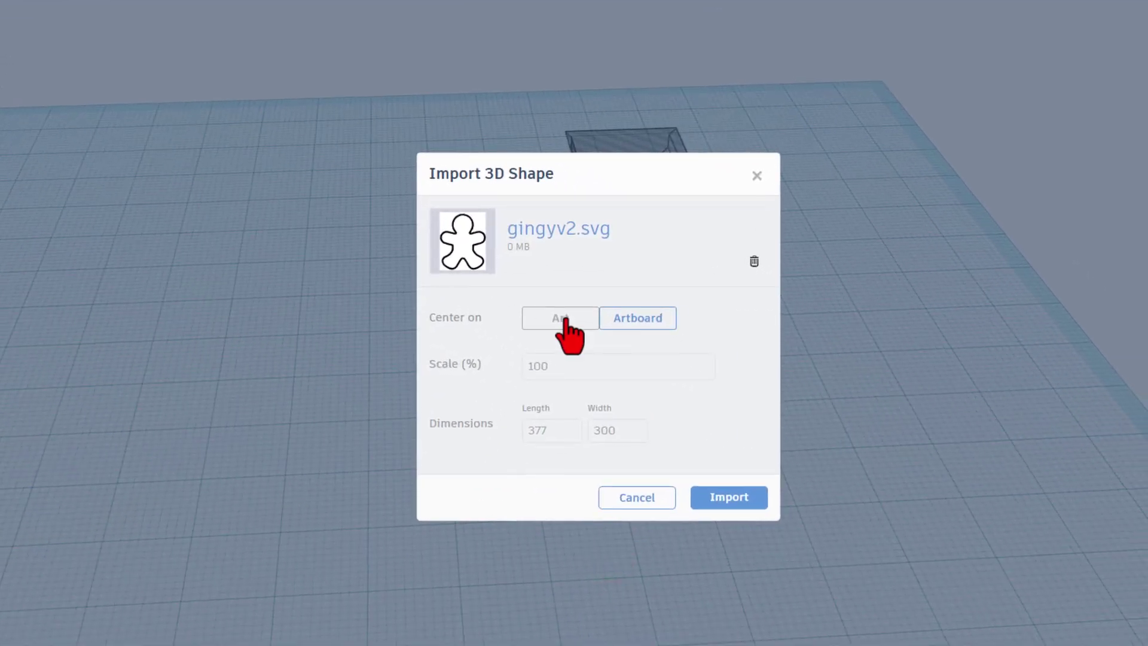
{"action": "left_click", "coordinate": [701, 397]}
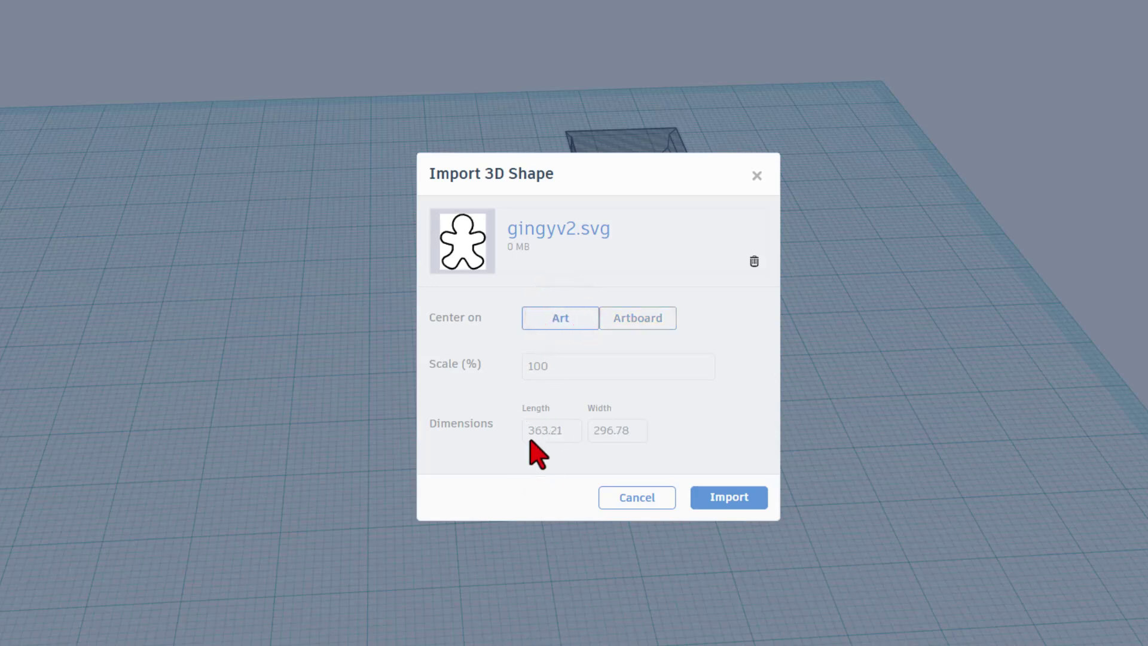
{"action": "left_click", "coordinate": [561, 429]}
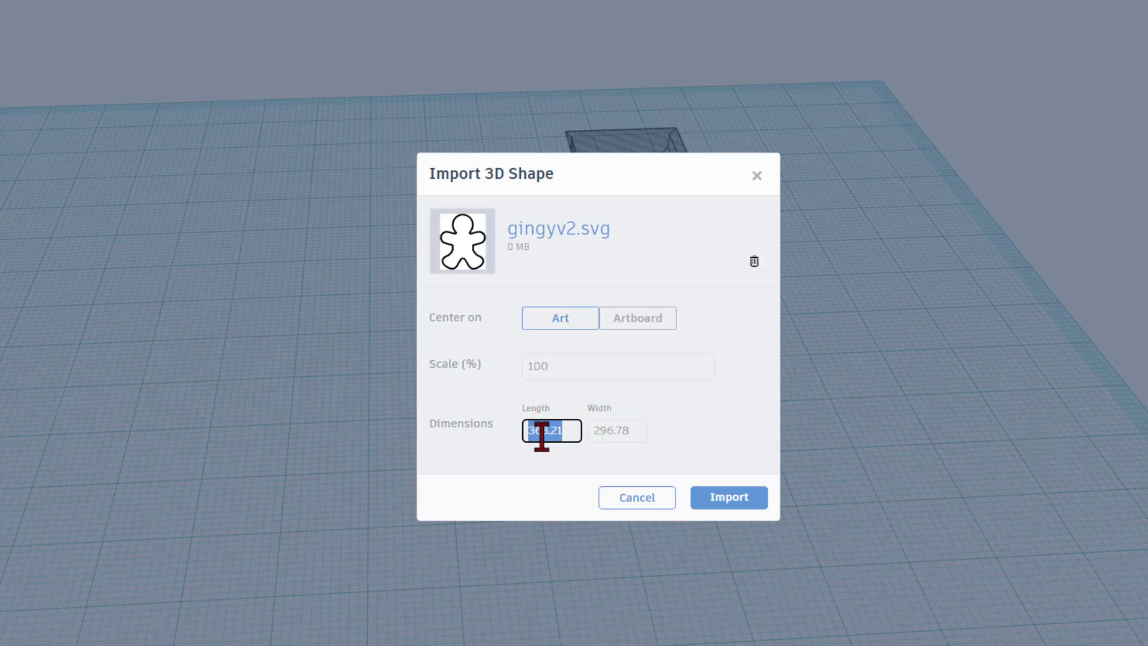
{"action": "type", "text": "50"}
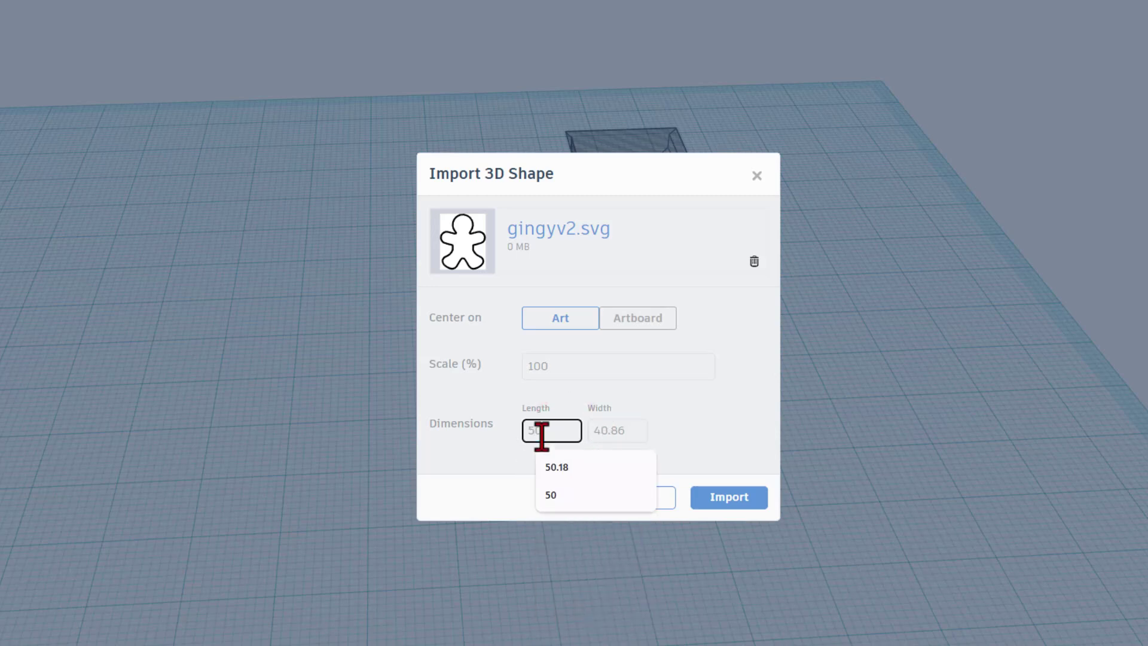
{"action": "left_click", "coordinate": [696, 425]}
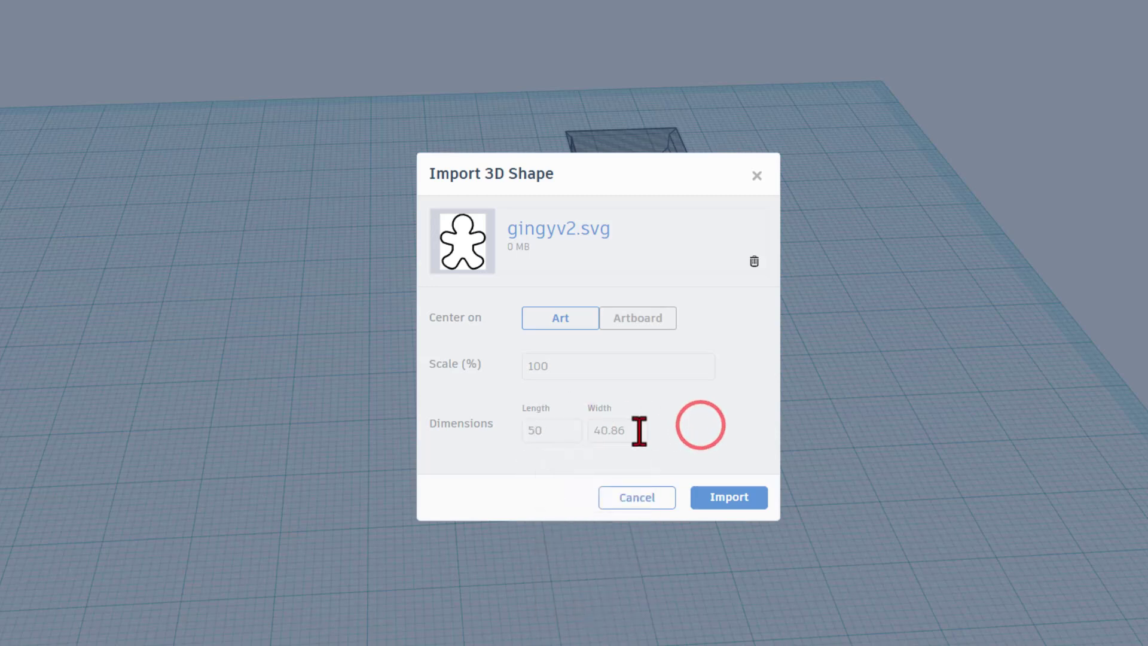
{"action": "left_click", "coordinate": [724, 501]}
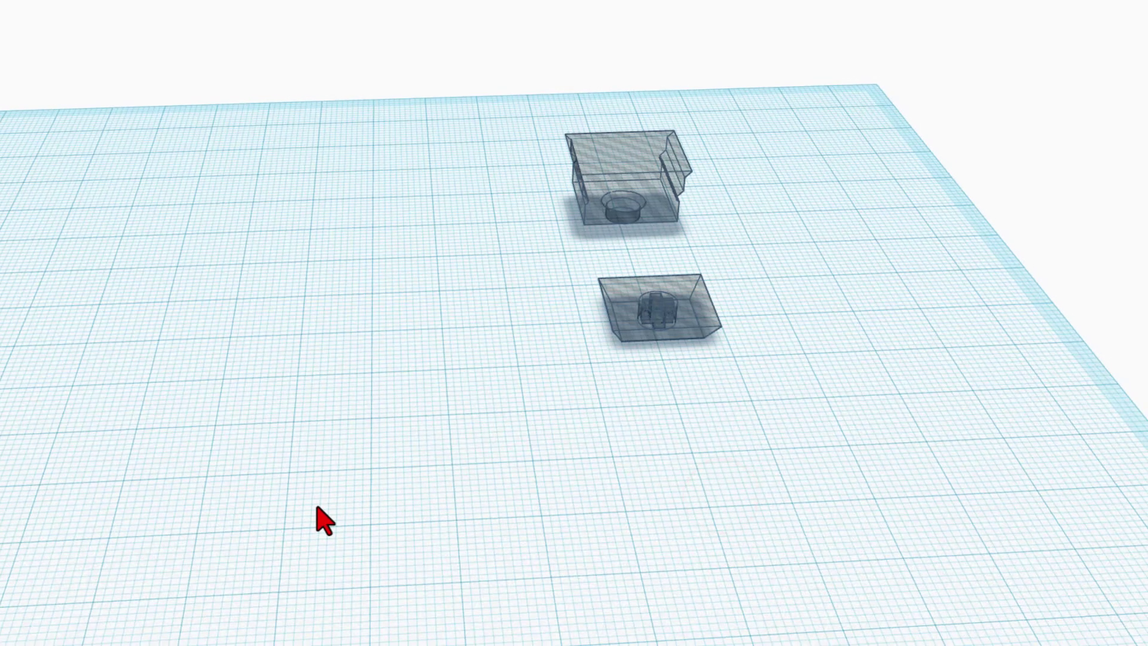
Orbit around the workplane and select the imported pink gingerbread outline
{"action": "left_click", "coordinate": [321, 536]}
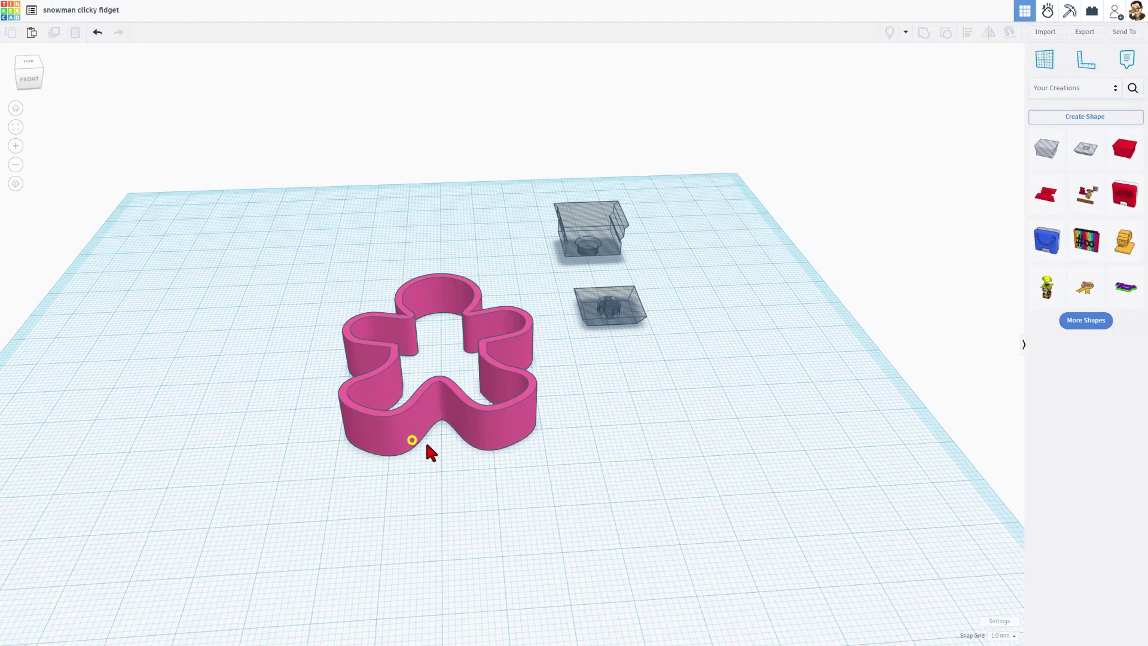
{"action": "mouse_move", "coordinate": [426, 445]}
{"action": "right_mouse_down"}
{"action": "mouse_move", "coordinate": [405, 489]}
{"action": "mouse_move", "coordinate": [427, 455]}
{"action": "right_mouse_up"}
{"action": "left_click", "coordinate": [426, 458]}
{"action": "mouse_move", "coordinate": [300, 481]}
{"action": "right_mouse_down"}
{"action": "mouse_move", "coordinate": [379, 464]}
{"action": "mouse_move", "coordinate": [326, 448]}
{"action": "mouse_move", "coordinate": [294, 468]}
{"action": "right_mouse_up"}
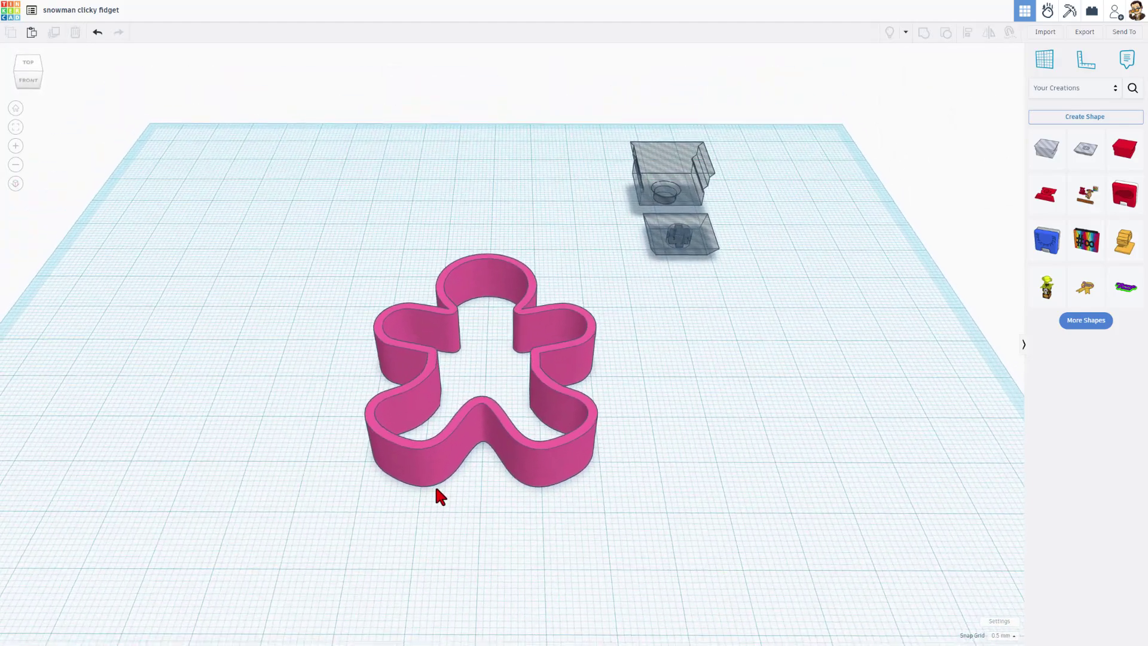
{"action": "left_click", "coordinate": [464, 446]}
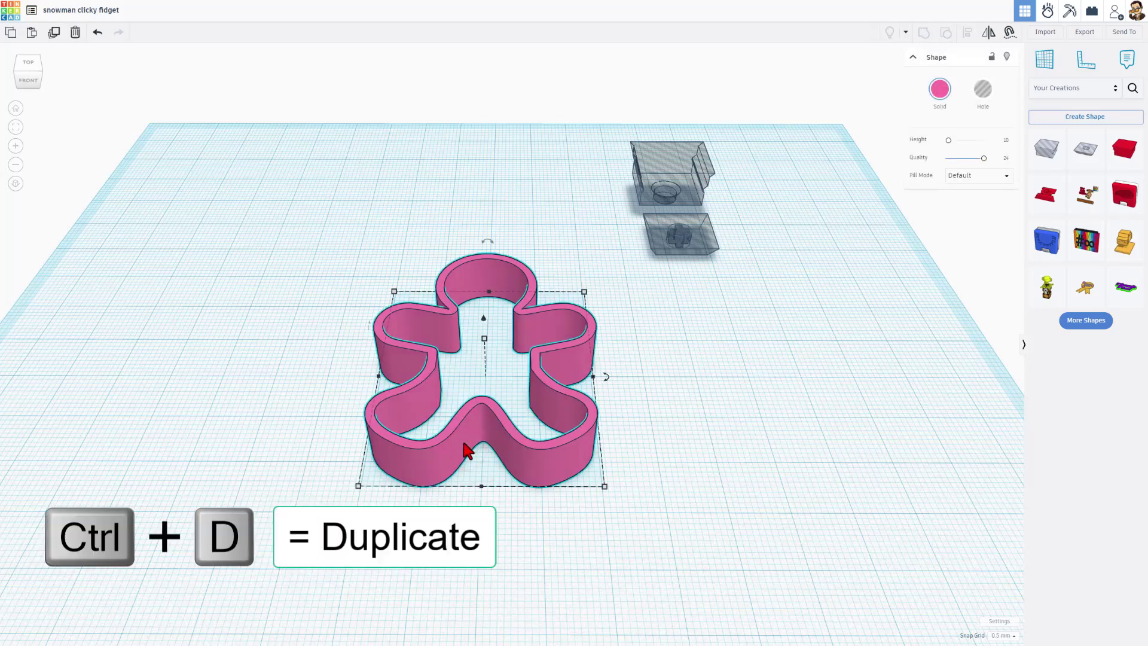
Duplicate the gingerbread and give the copy Outer Line fill, line width 1, round corners
{"action": "key", "text": "ctrl+d"}
{"action": "left_click", "coordinate": [966, 176]}
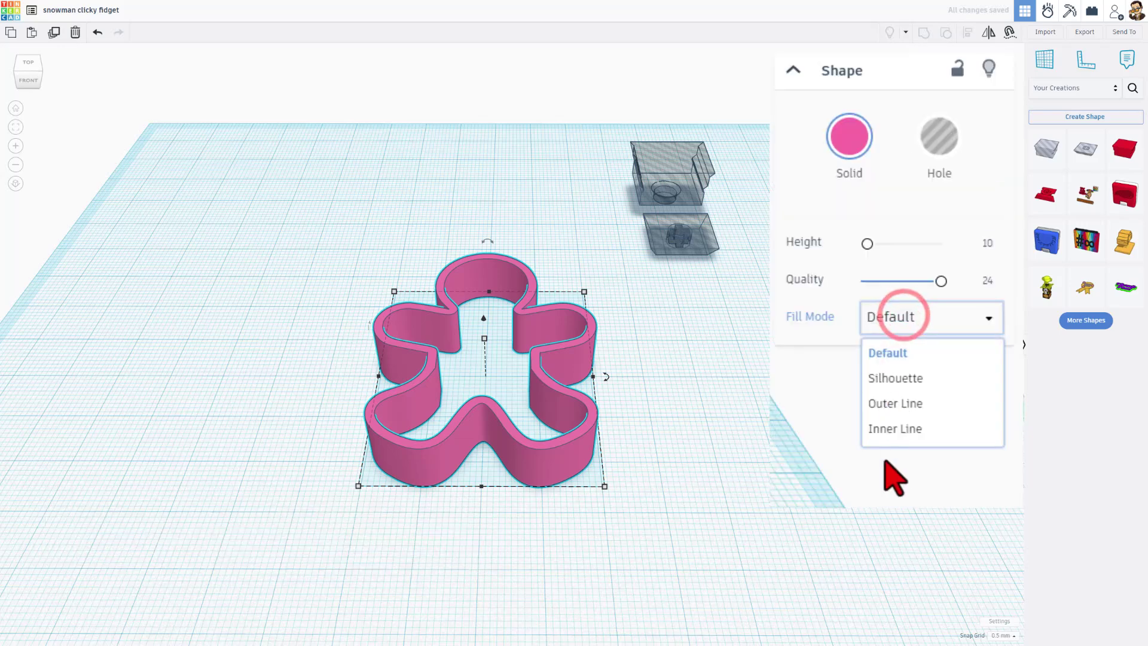
{"action": "left_click", "coordinate": [960, 217]}
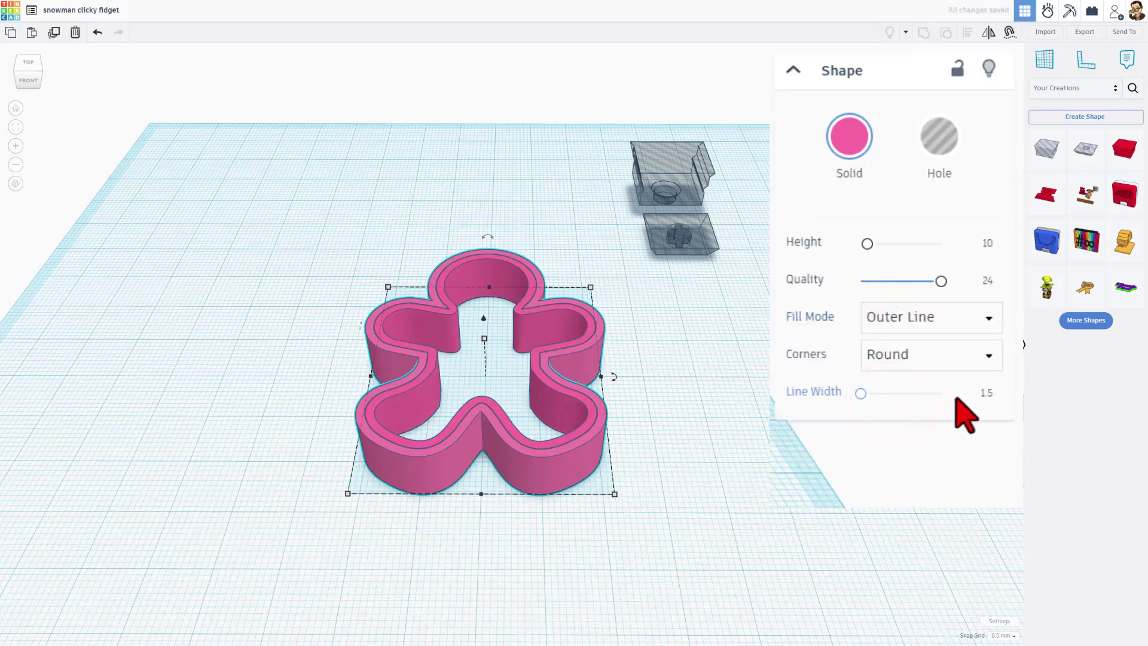
{"action": "left_click", "coordinate": [985, 395]}
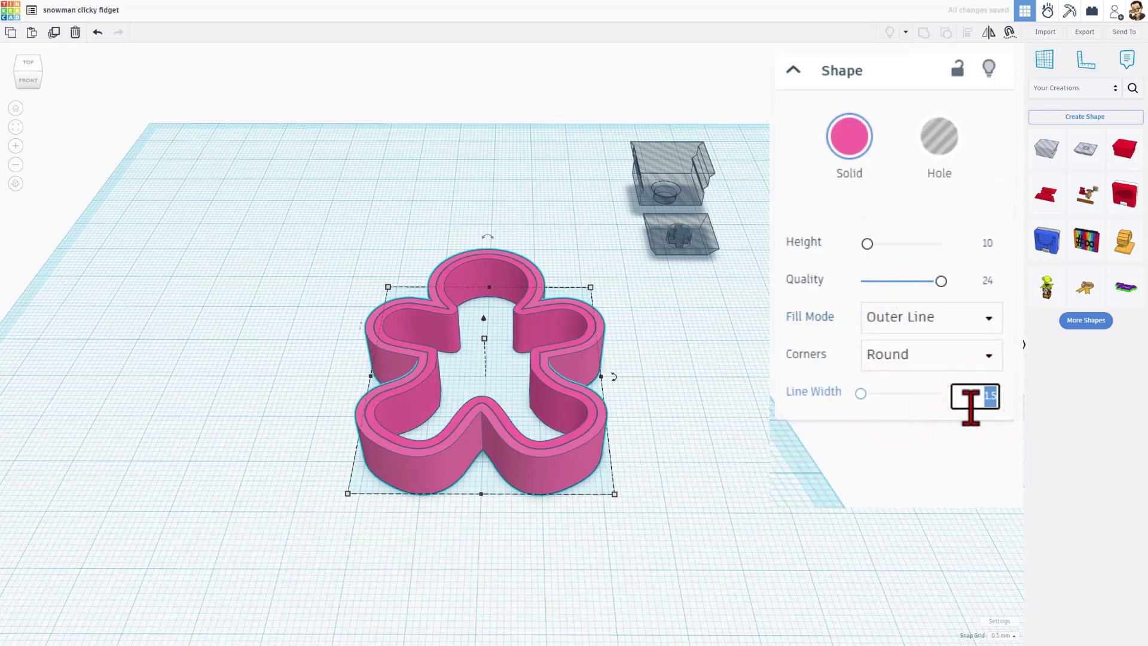
{"action": "type", "text": "1"}
{"action": "key", "text": "Return"}
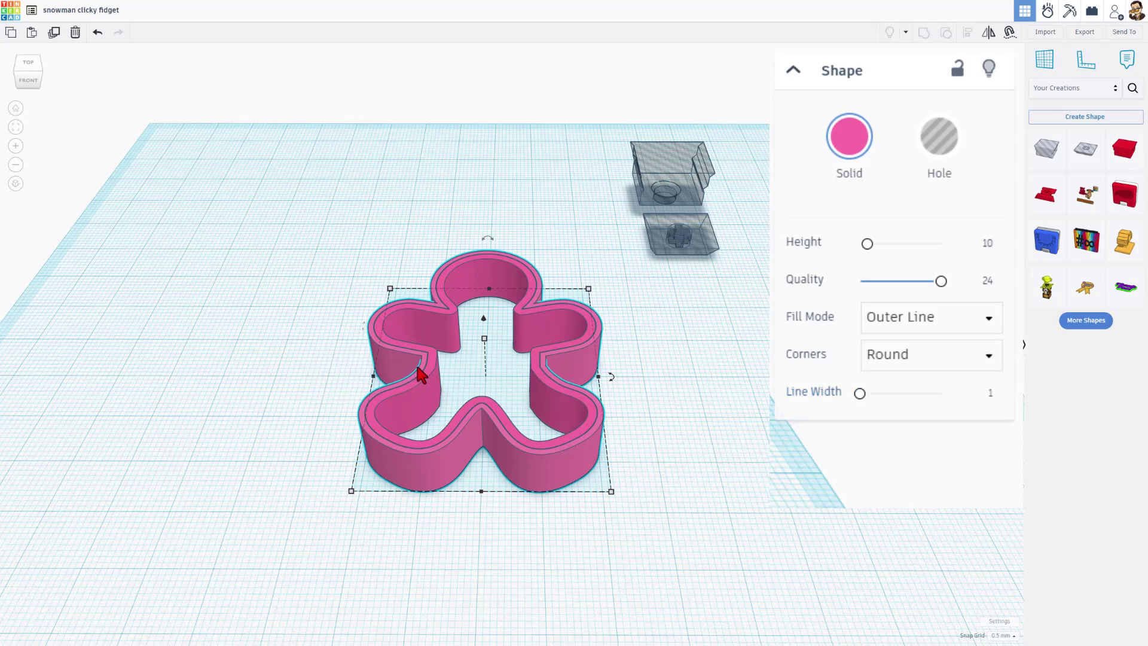
{"action": "left_click", "coordinate": [897, 358]}
{"action": "left_click", "coordinate": [902, 390]}
{"action": "left_click", "coordinate": [940, 281]}
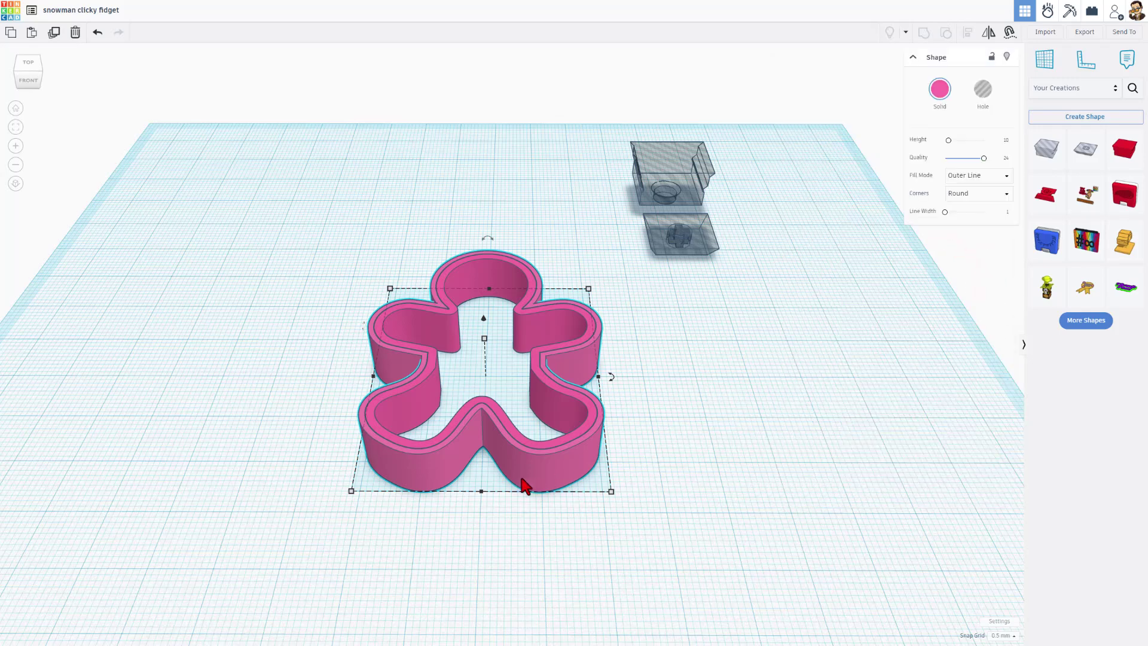
Duplicate the gingerbread, nudge the copy left, and export it as SVG, retrying after an error
{"action": "key", "text": "ctrl+d"}
{"action": "key", "text": "Left"}
{"action": "key", "text": "Left"}
{"action": "key", "text": "Left"}
{"action": "key", "text": "Left"}
{"action": "key", "text": "Left"}
{"action": "key", "text": "Left"}
{"action": "key", "text": "Left"}
{"action": "key", "text": "Left"}
{"action": "key", "text": "Left"}
{"action": "key", "text": "Left"}
{"action": "key", "text": "Left"}
{"action": "key", "text": "Left"}
{"action": "key", "text": "Left"}
{"action": "key", "text": "Left"}
{"action": "key", "text": "Left"}
{"action": "key", "text": "Left"}
{"action": "key", "text": "Left"}
{"action": "key", "text": "Left"}
{"action": "key", "text": "Left"}
{"action": "key", "text": "Left"}
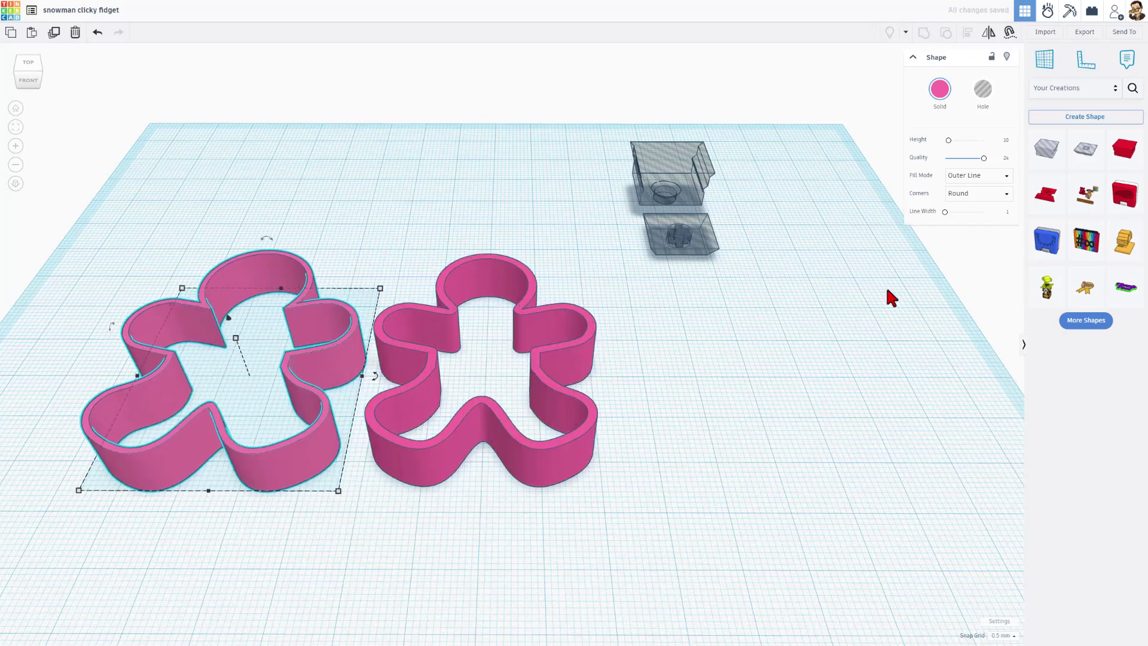
{"action": "left_click", "coordinate": [1083, 33]}
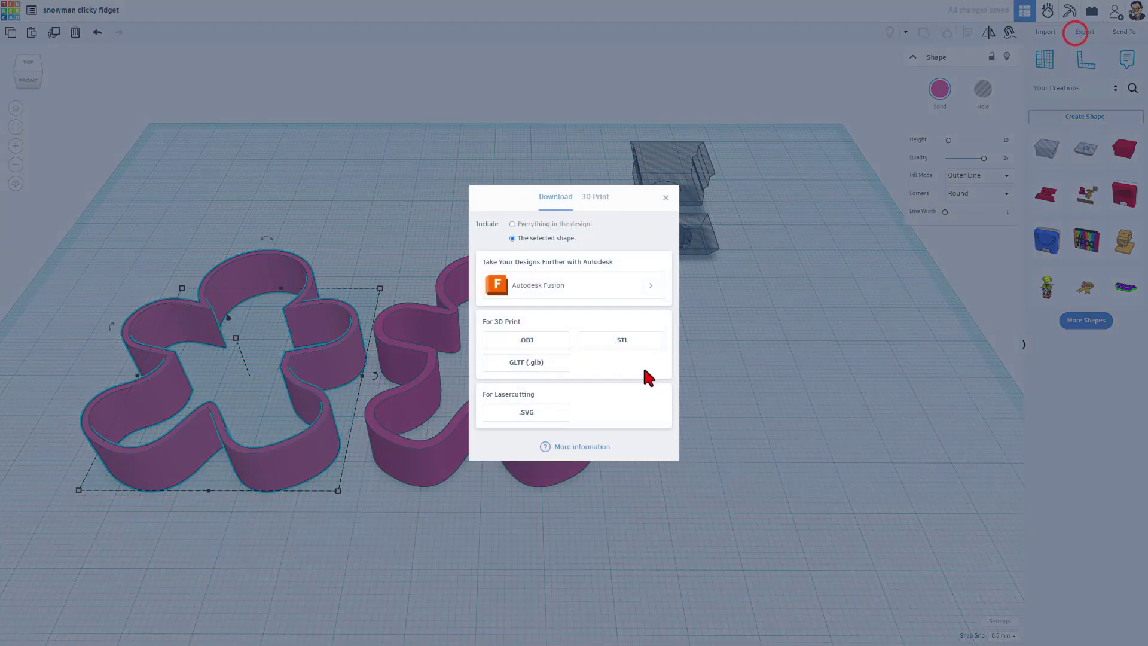
{"action": "left_click", "coordinate": [517, 414]}
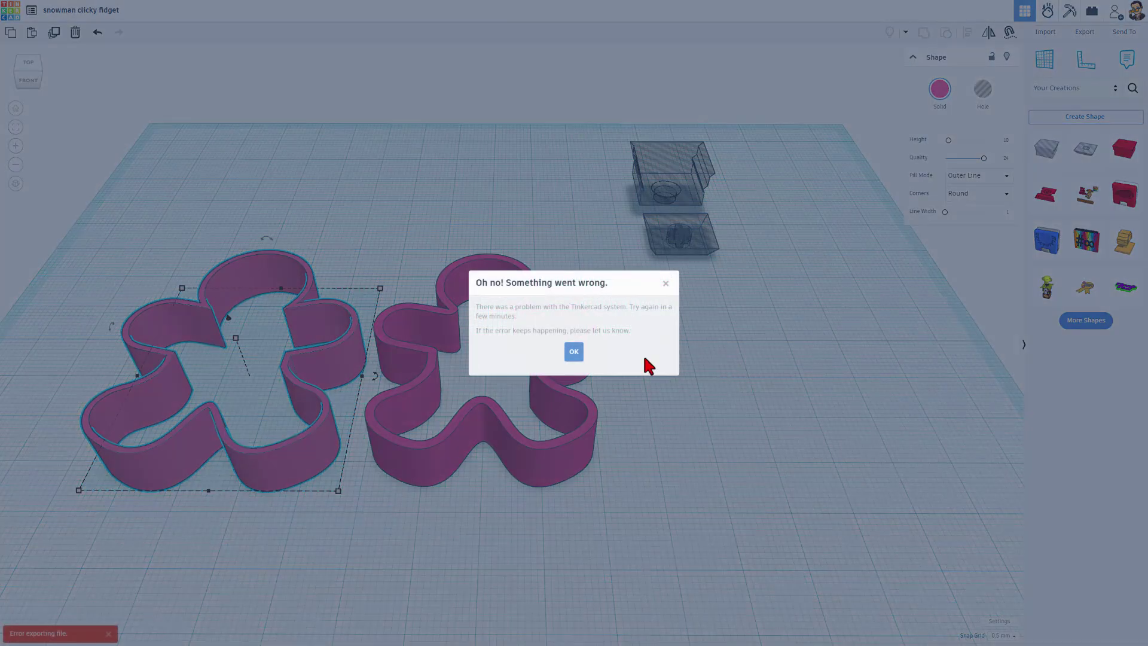
{"action": "left_click", "coordinate": [275, 457]}
{"action": "left_click", "coordinate": [275, 459]}
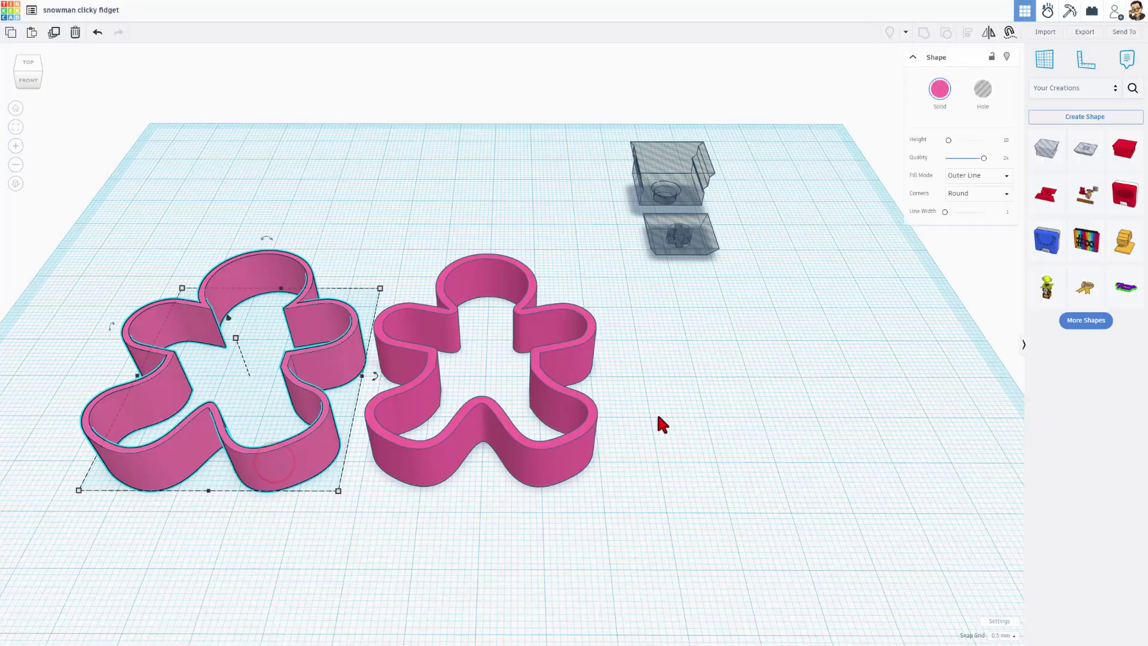
{"action": "left_click", "coordinate": [1084, 33]}
Save the gingerbread SVG to Downloads under the name 'gingyv2 plus 1.svg'
{"action": "left_click", "coordinate": [530, 414]}
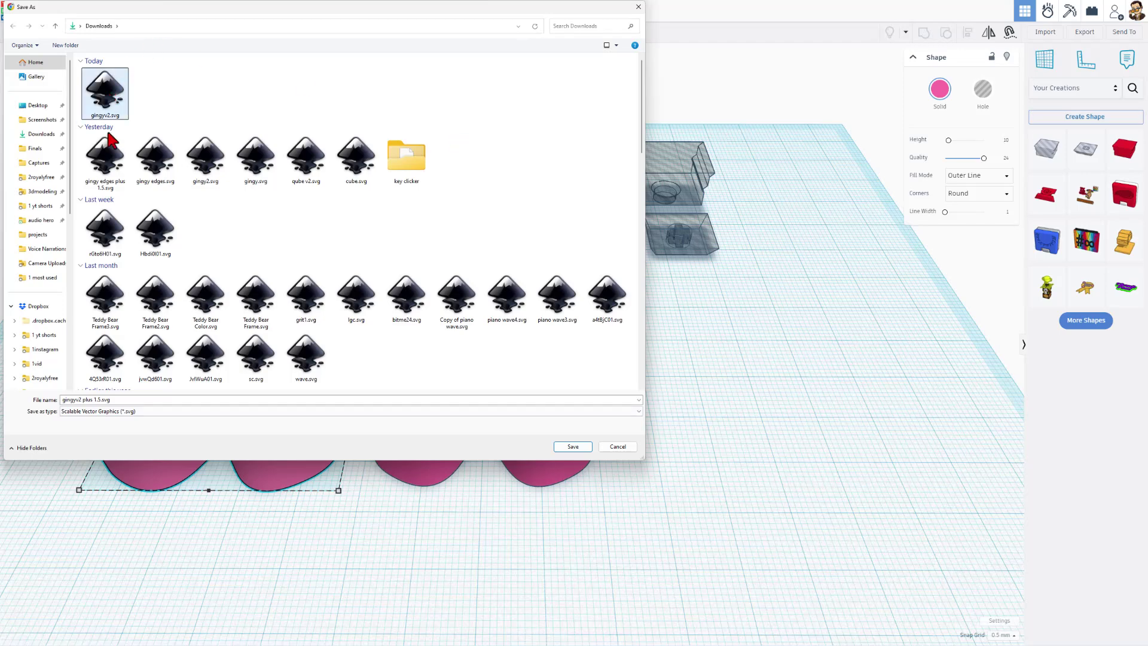
{"action": "left_click", "coordinate": [102, 91]}
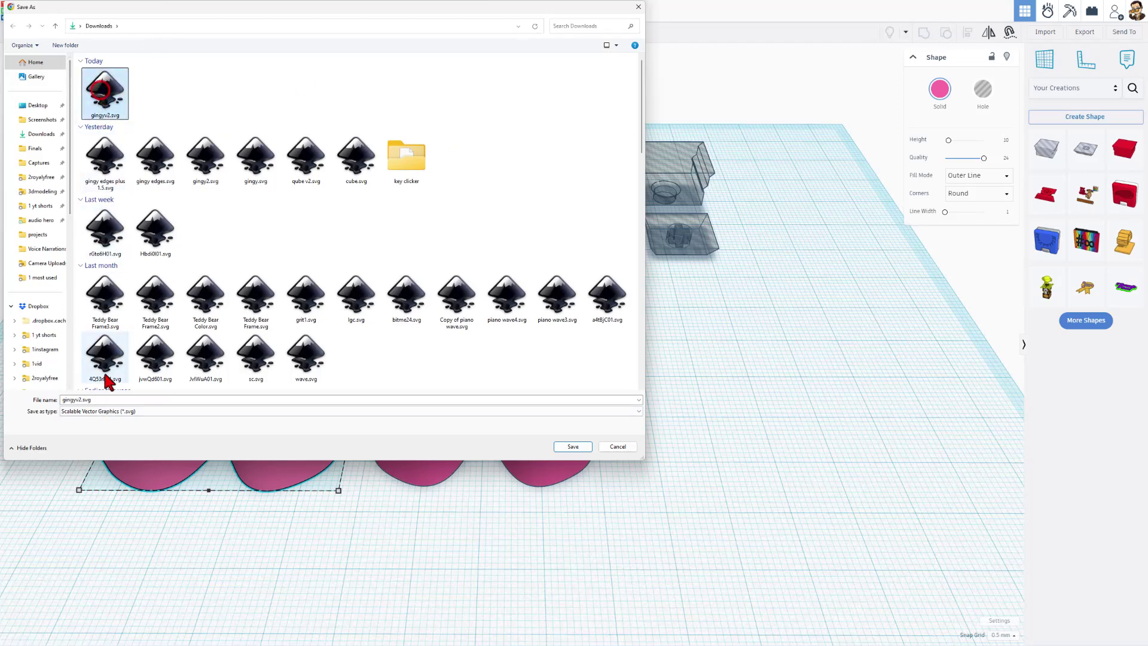
{"action": "left_click", "coordinate": [82, 399]}
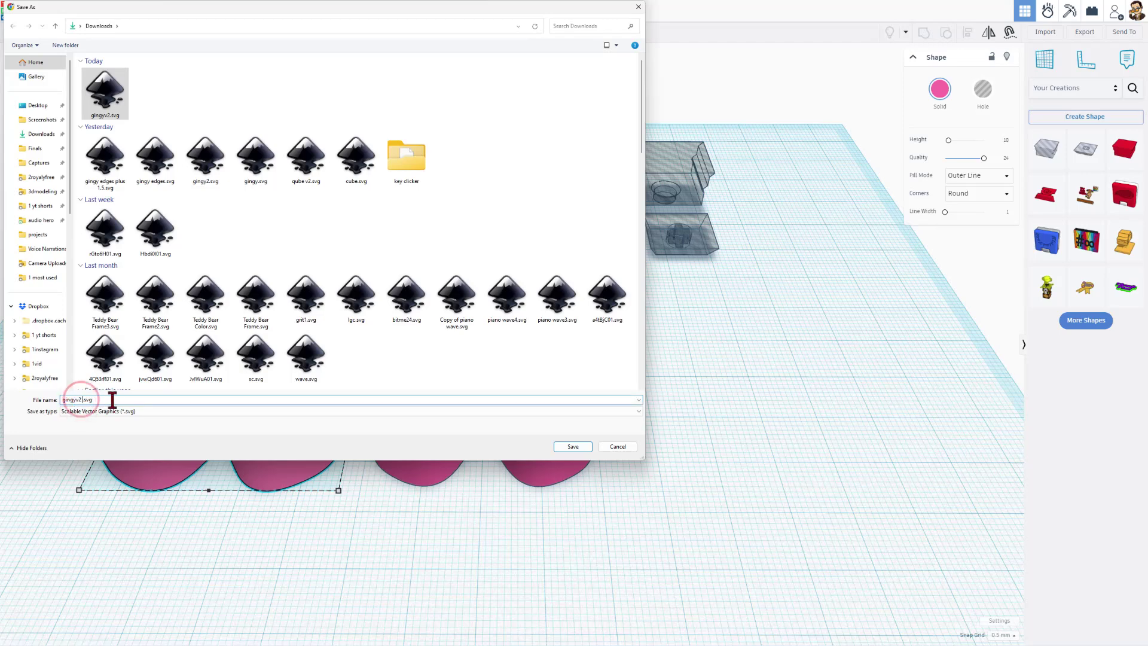
{"action": "type", "text": "plus 1"}
{"action": "key", "text": "Delete"}
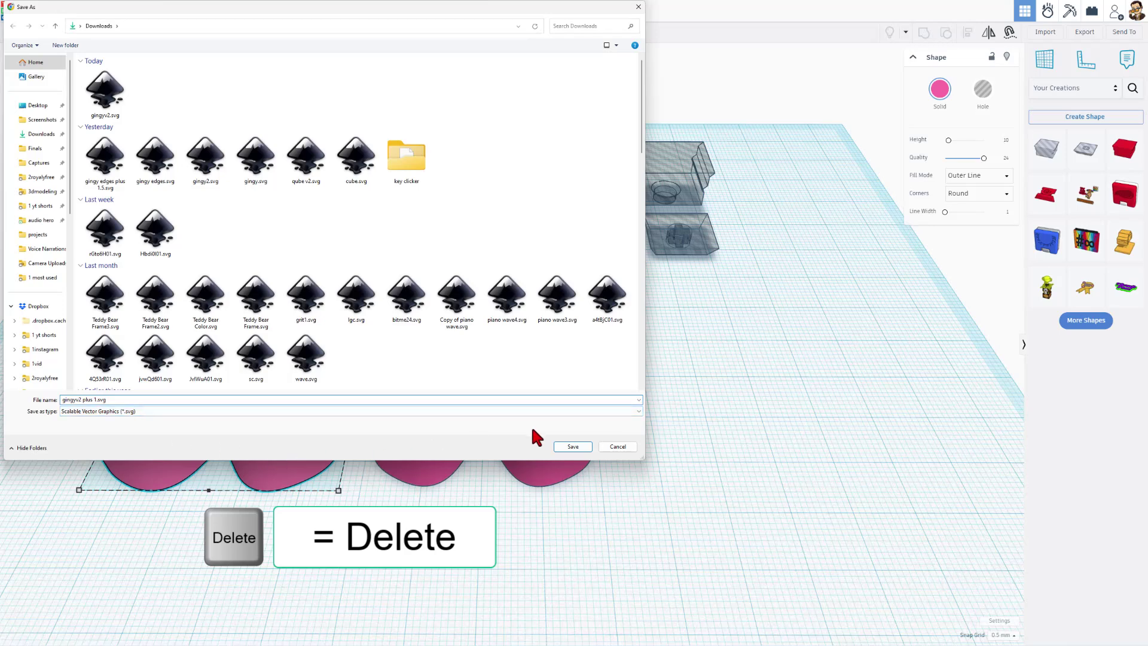
{"action": "left_click", "coordinate": [572, 446]}
{"action": "key", "text": "Escape"}
Delete the left pink gingerbread and choose gingyv2 plus 1.svg for import
{"action": "left_click", "coordinate": [282, 464]}
{"action": "key", "text": "Delete"}
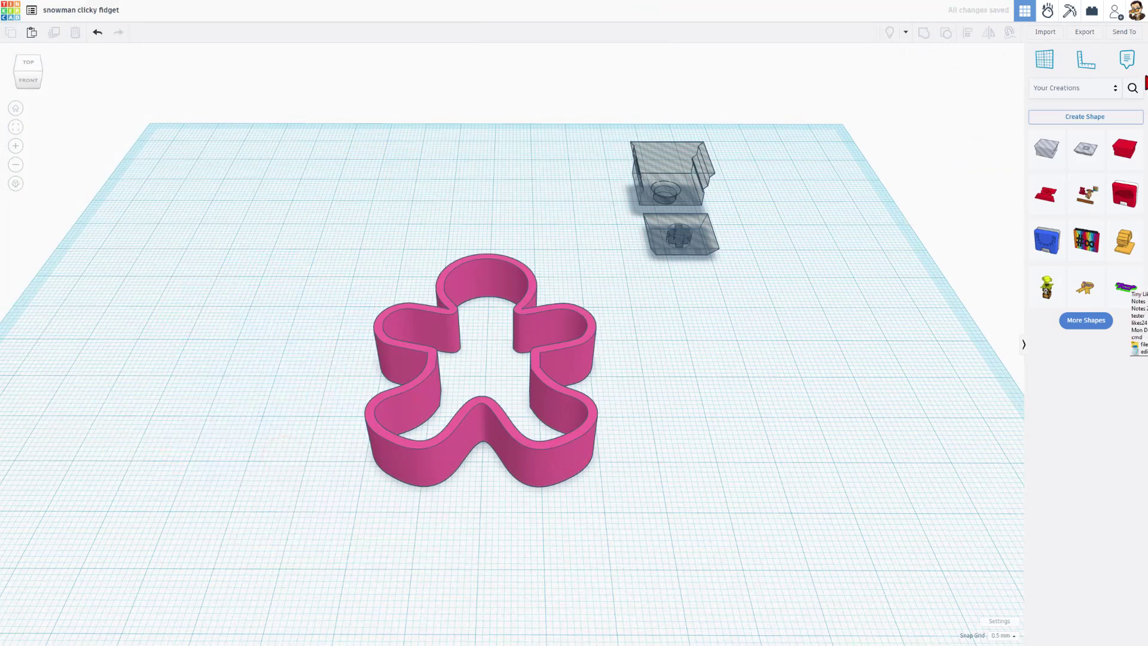
{"action": "left_click", "coordinate": [1044, 31]}
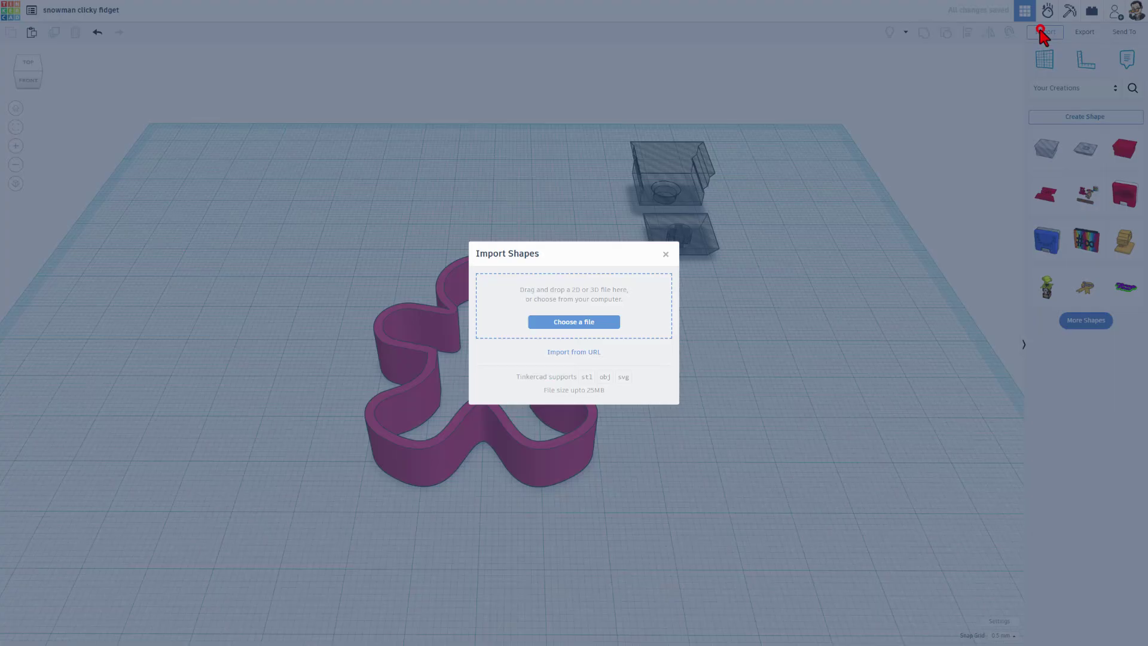
{"action": "left_click", "coordinate": [559, 323]}
{"action": "double_click", "coordinate": [140, 101]}
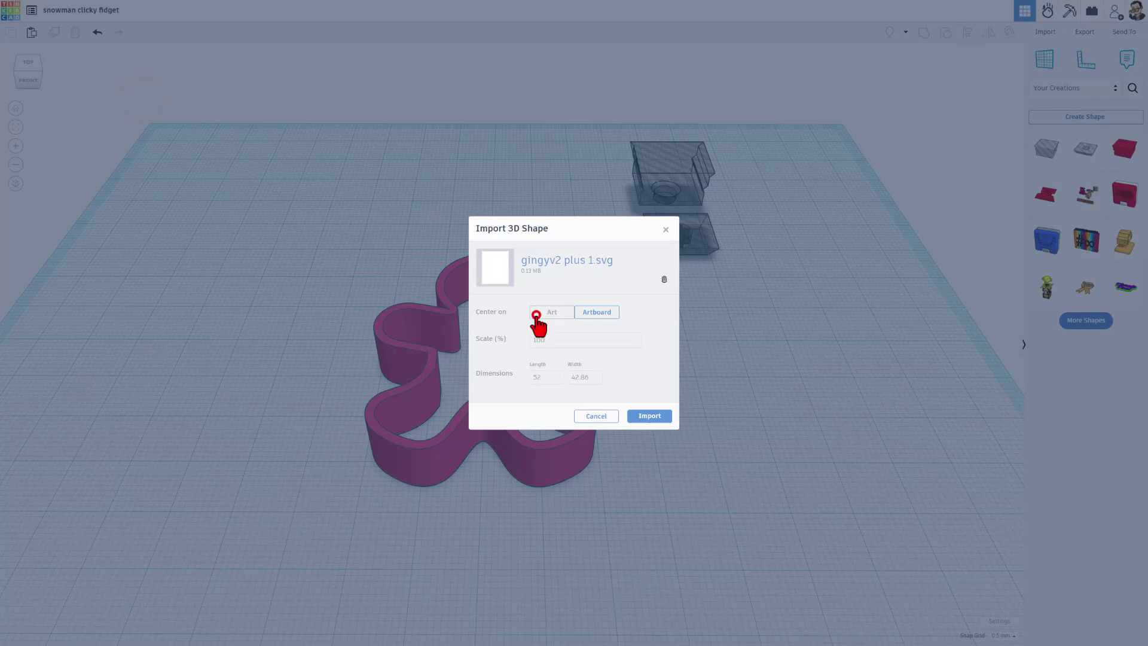
Import the SVG centred on its artwork and make the orange outline taller
{"action": "left_click", "coordinate": [537, 312]}
{"action": "left_click", "coordinate": [640, 418]}
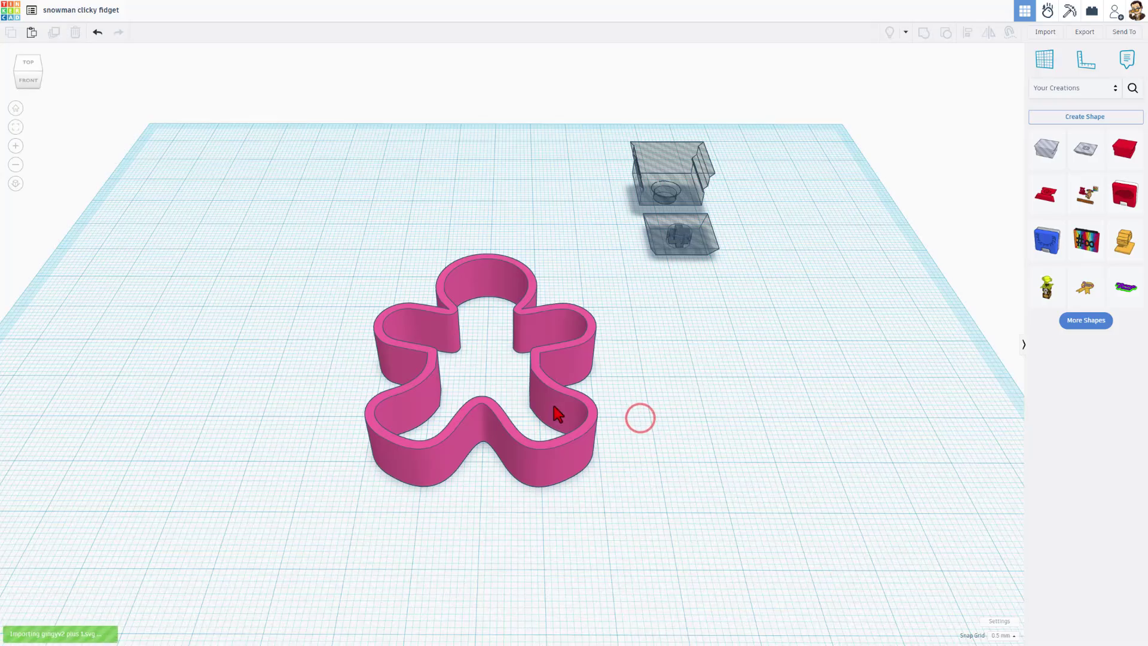
{"action": "left_click", "coordinate": [444, 460]}
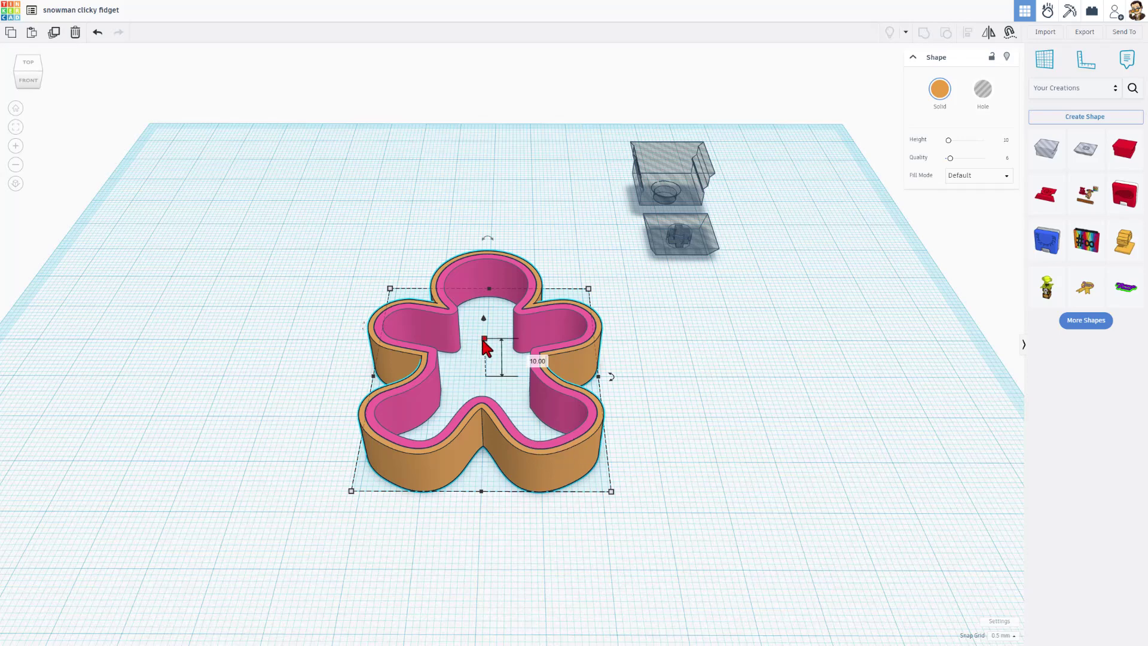
{"action": "mouse_move", "coordinate": [483, 337]}
{"action": "left_mouse_down"}
{"action": "mouse_move", "coordinate": [485, 319]}
{"action": "mouse_move", "coordinate": [483, 341]}
{"action": "left_mouse_up"}
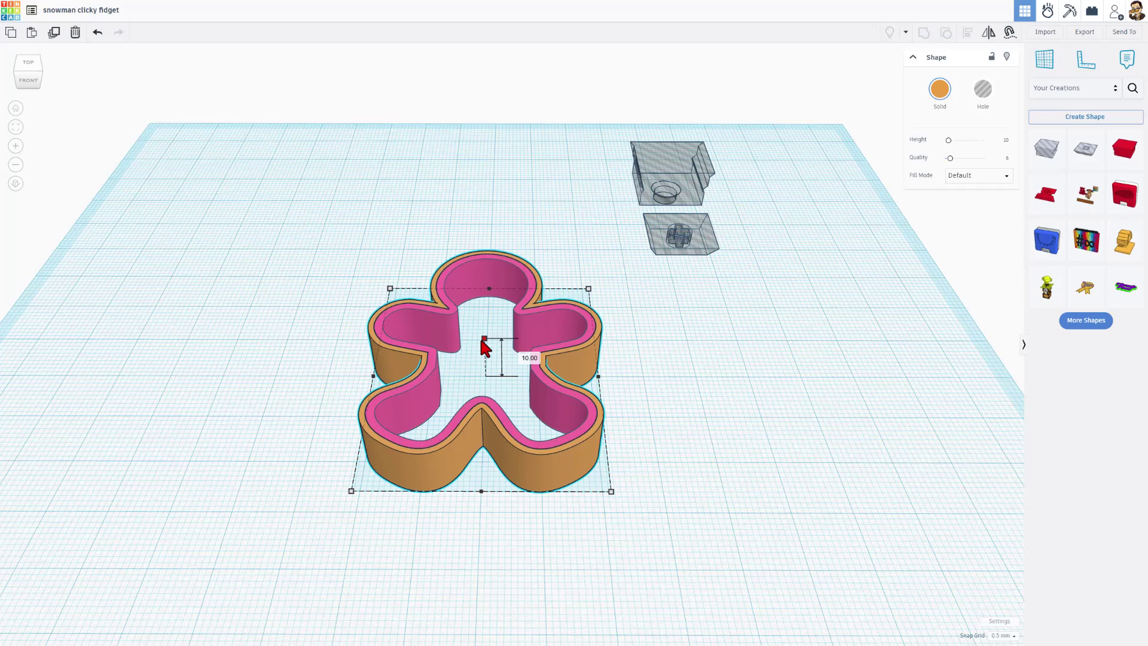
Set the pink gingerbread's fill mode to Silhouette so it fills solid
{"action": "left_click", "coordinate": [538, 393]}
{"action": "left_click", "coordinate": [961, 177]}
{"action": "left_click", "coordinate": [959, 205]}
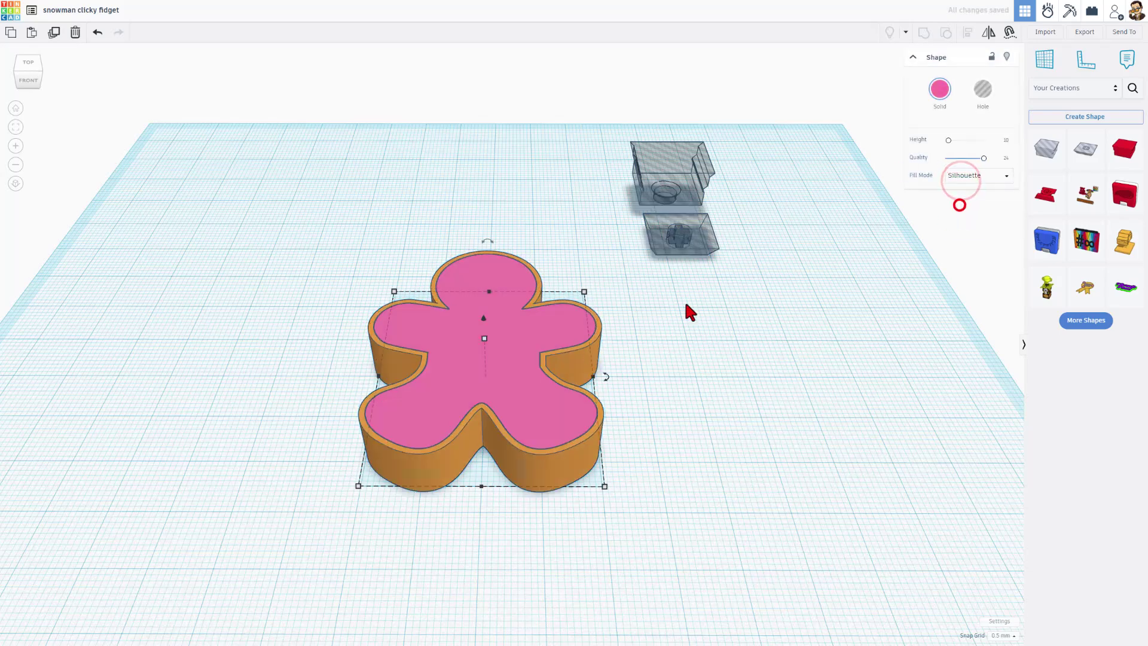
{"action": "left_click", "coordinate": [498, 365]}
Duplicate the pink gingerbread, shift the copy right, and set its height to 4.25
{"action": "key", "text": "ctrl+d"}
{"action": "key", "text": "shift+Right"}
{"action": "key", "text": "shift+Right"}
{"action": "key", "text": "shift+Right"}
{"action": "key", "text": "shift+Right"}
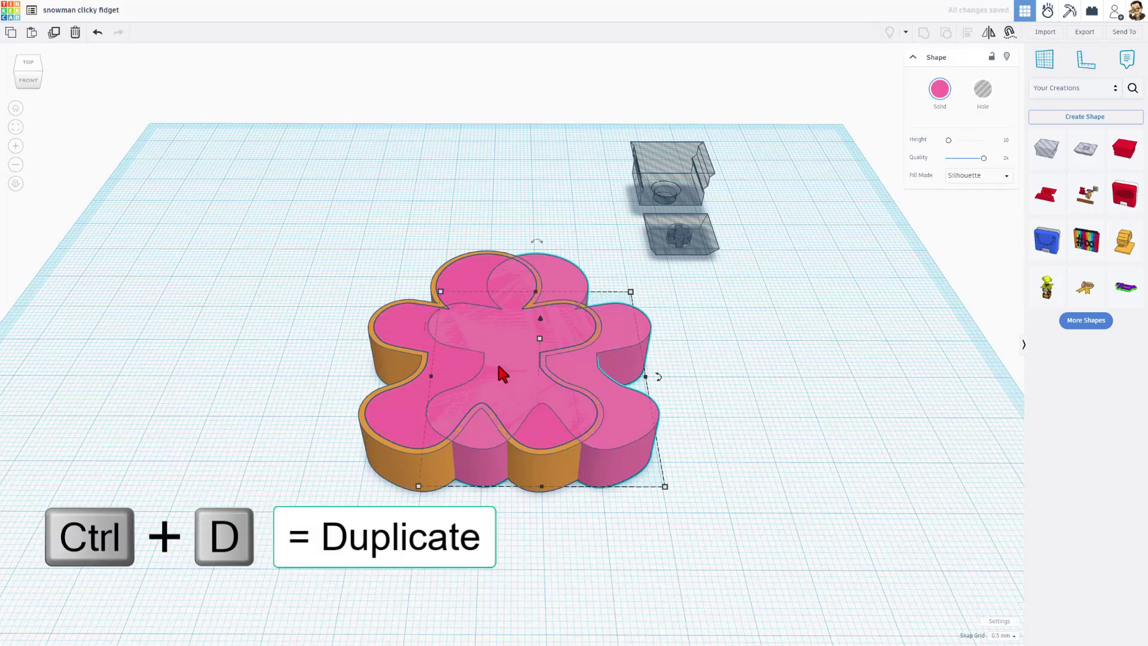
{"action": "key", "text": "shift+Right"}
{"action": "key", "text": "shift+Right"}
{"action": "key", "text": "shift+Right"}
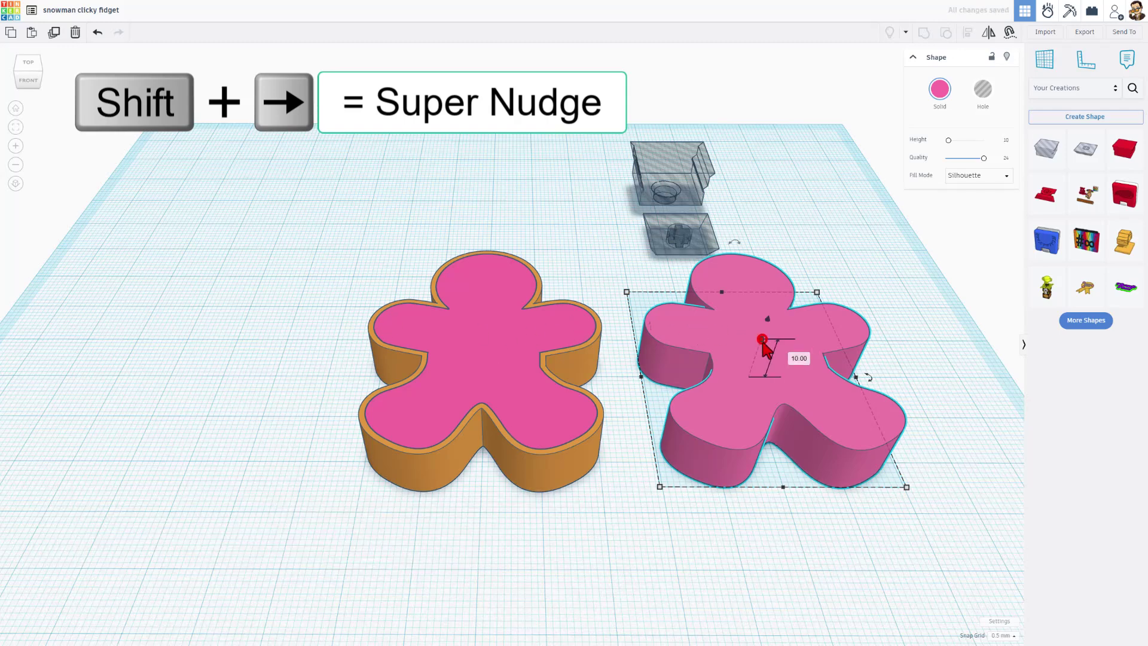
{"action": "left_click", "coordinate": [795, 359]}
{"action": "type", "text": "4.2"}
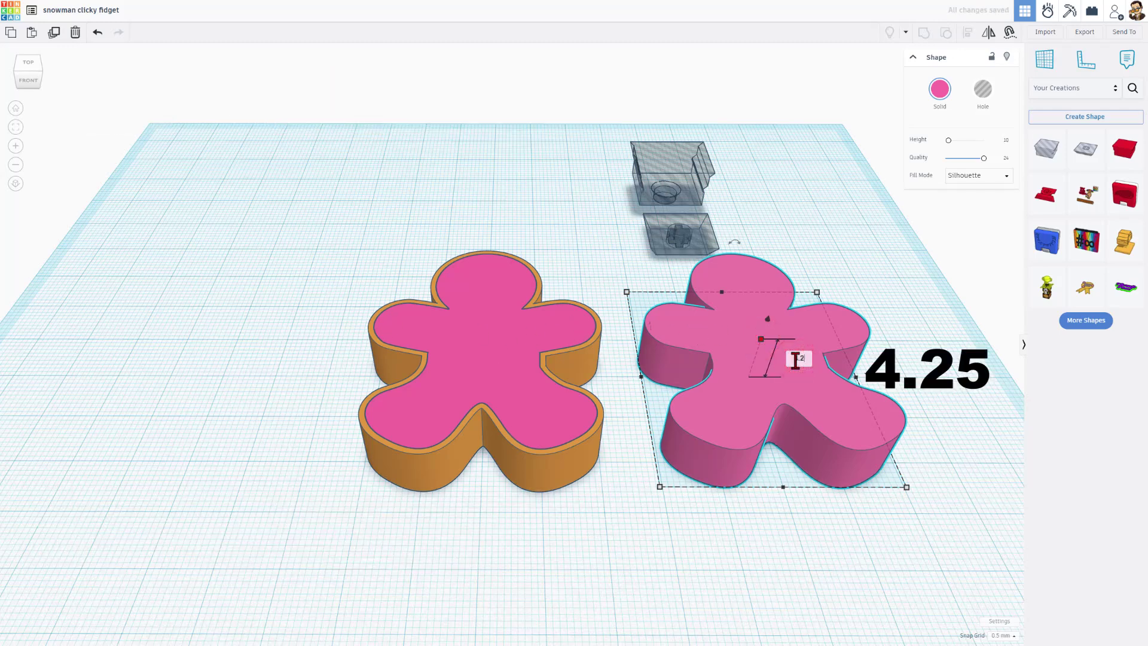
{"action": "type", "text": "5"}
{"action": "key", "text": "Return"}
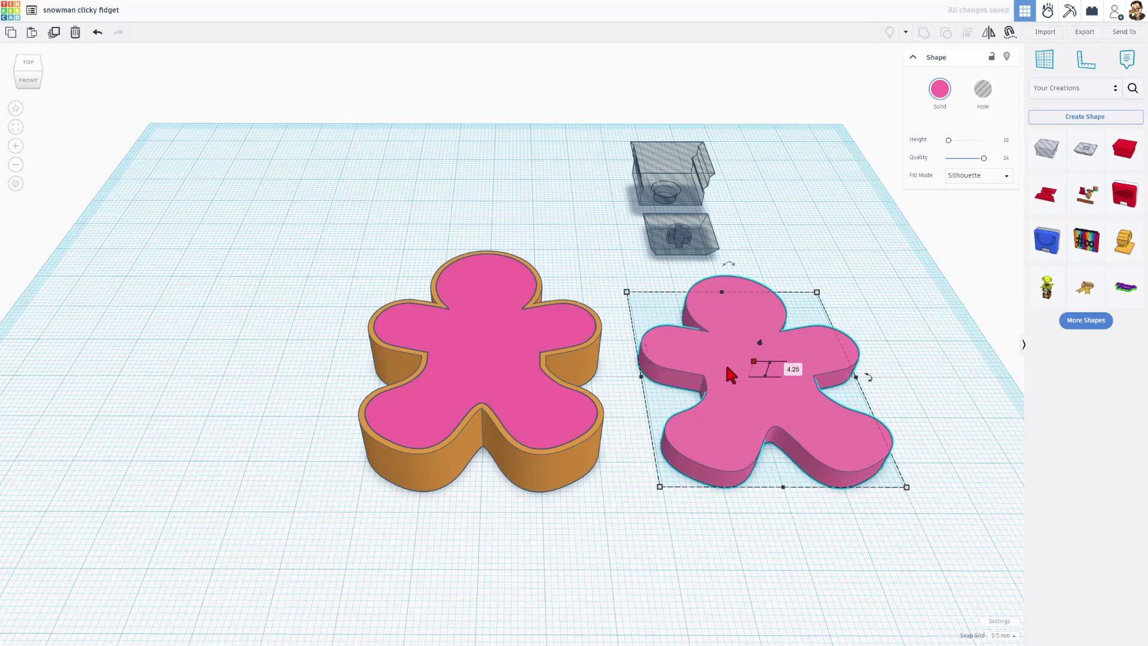
Drag the key socket hole onto the orange gingerbread, keeping the snap grid at 0.5 mm
{"action": "right_click_drag", "start_coordinate": [586, 277], "coordinate": [608, 115]}
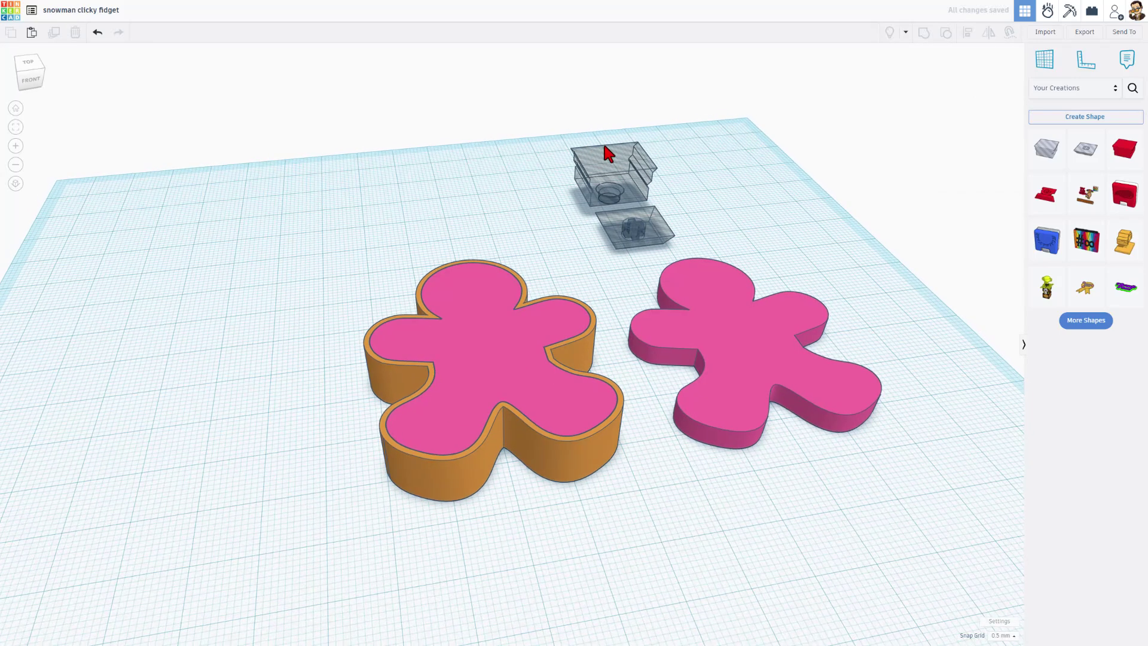
{"action": "left_click_drag", "start_coordinate": [604, 154], "coordinate": [478, 372]}
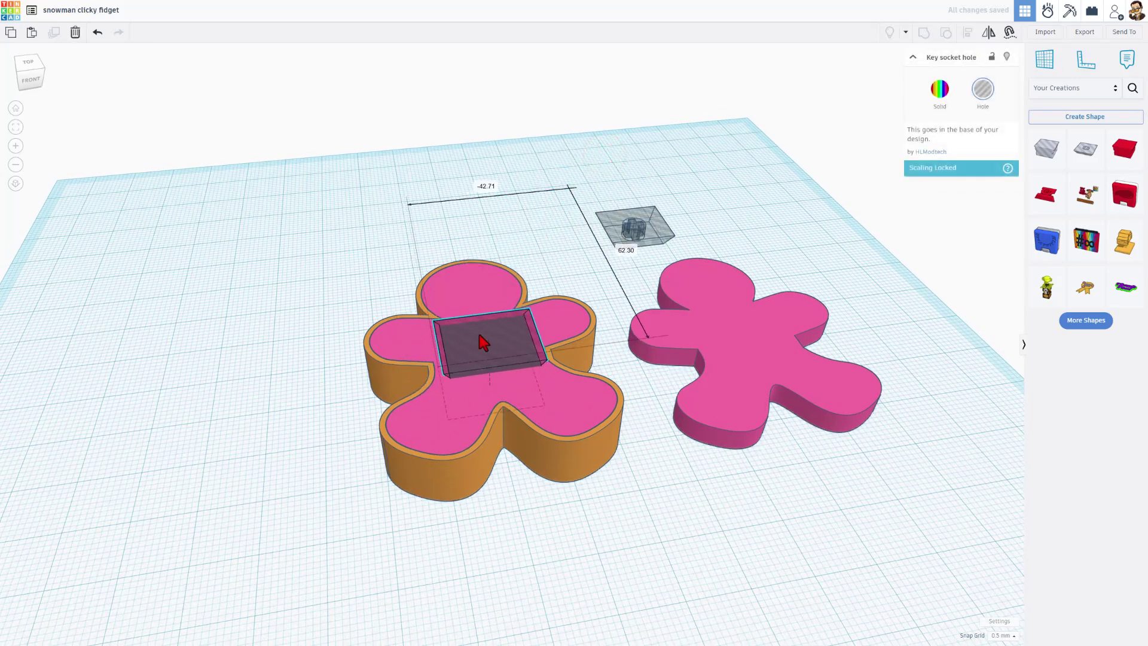
{"action": "right_click_drag", "start_coordinate": [495, 337], "coordinate": [461, 358]}
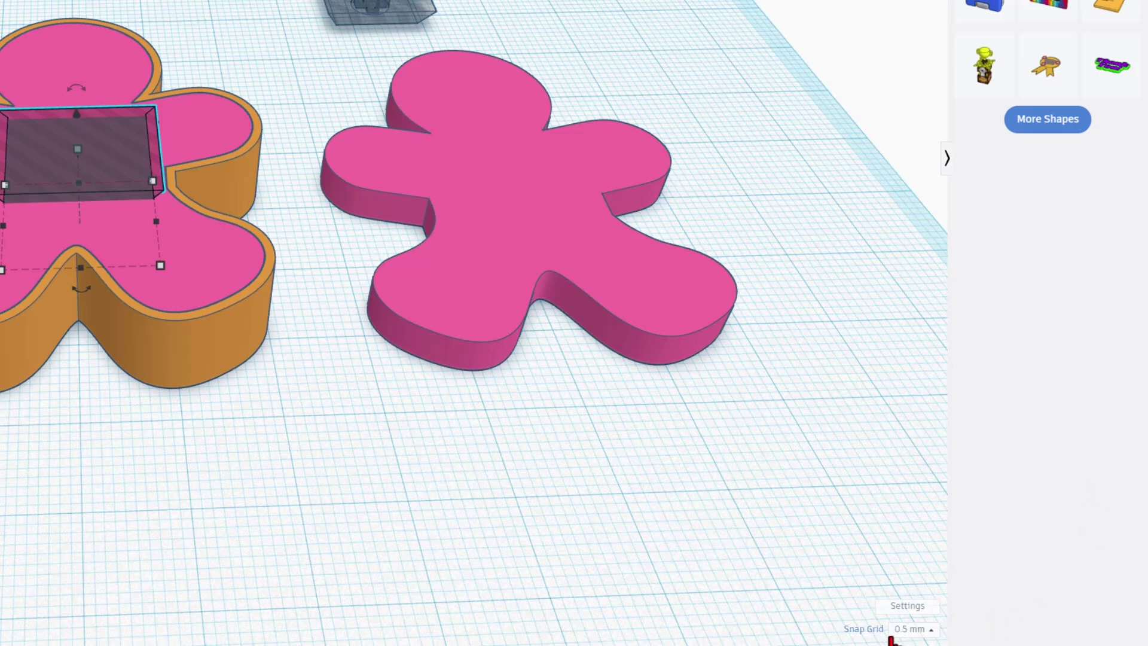
{"action": "left_click", "coordinate": [910, 629]}
{"action": "left_click", "coordinate": [913, 521]}
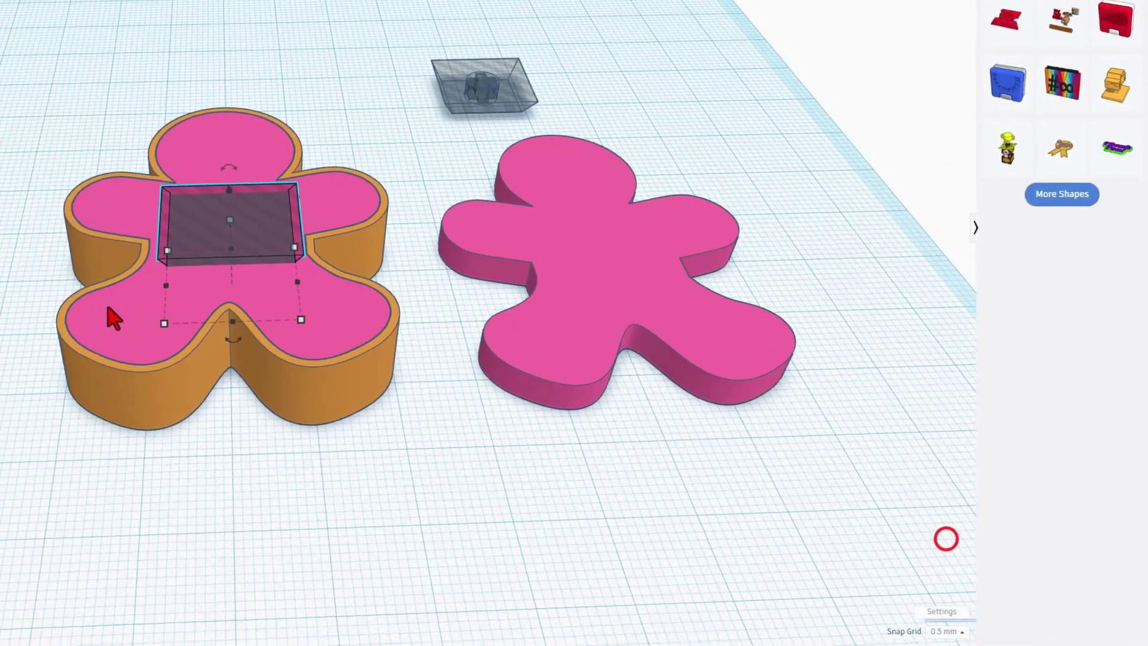
Raise the key socket hole and centre it on the orange body in both directions
{"action": "left_click", "coordinate": [205, 252]}
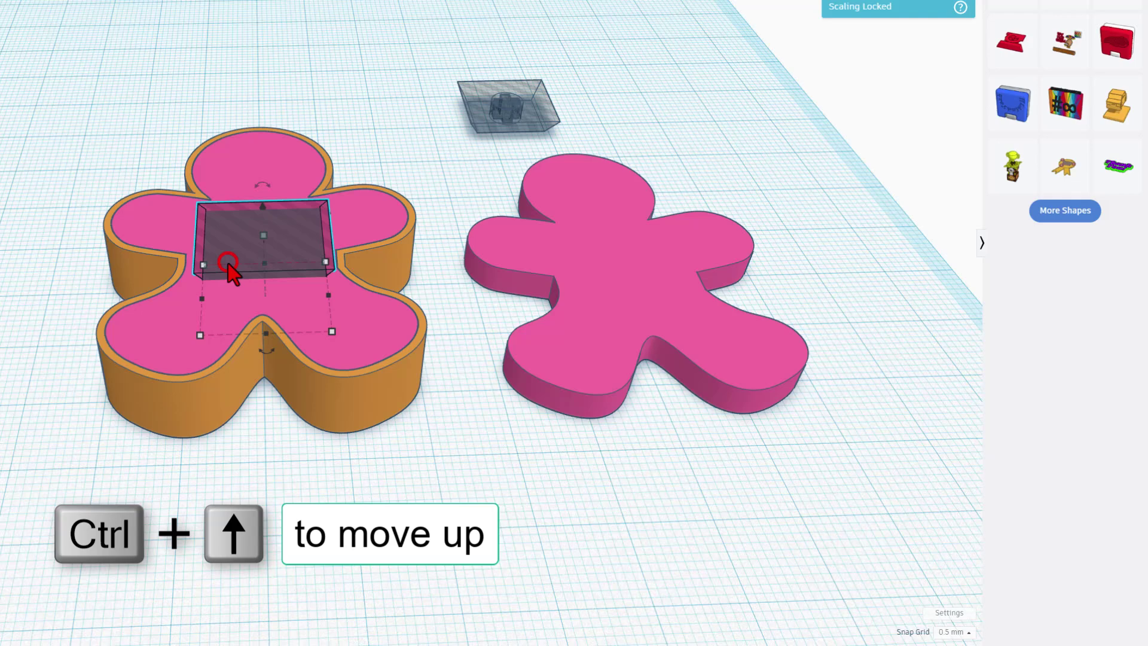
{"action": "key", "text": "ctrl+Up"}
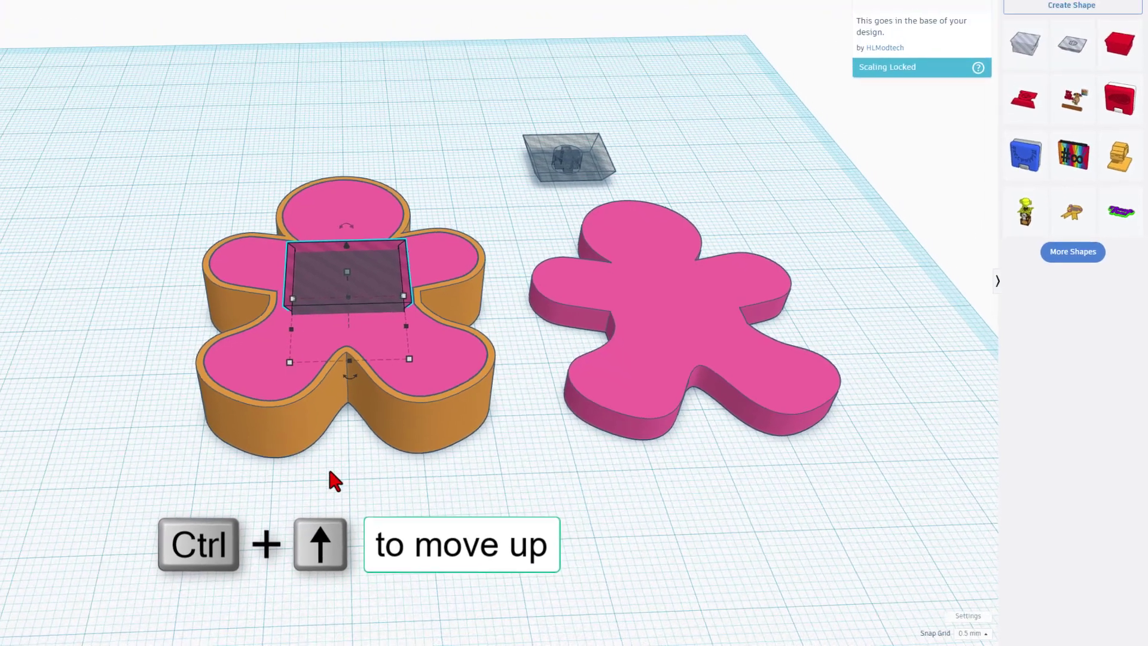
{"action": "left_click", "coordinate": [327, 473]}
{"action": "left_click_drag", "start_coordinate": [278, 290], "coordinate": [524, 431]}
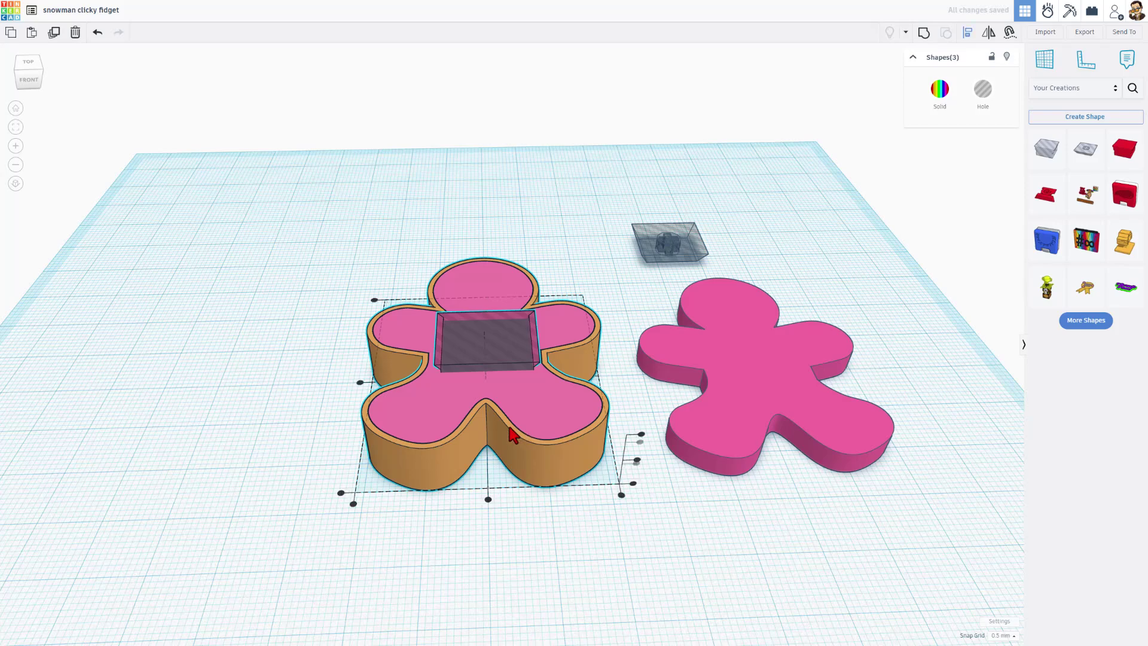
{"action": "key", "text": "l"}
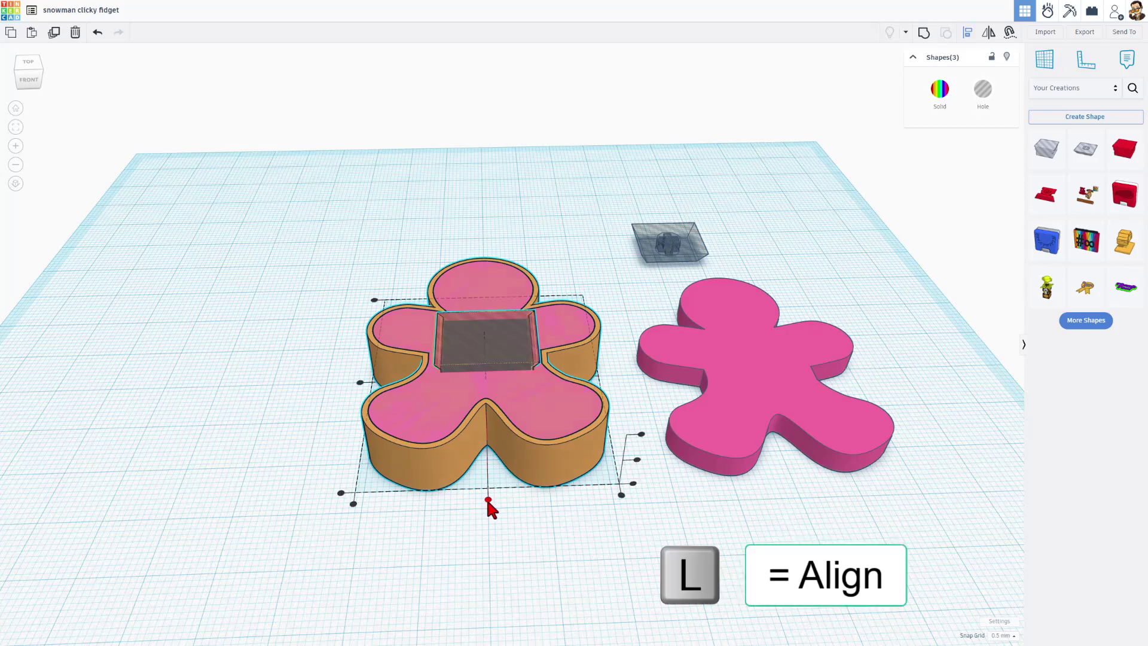
{"action": "left_click", "coordinate": [488, 500]}
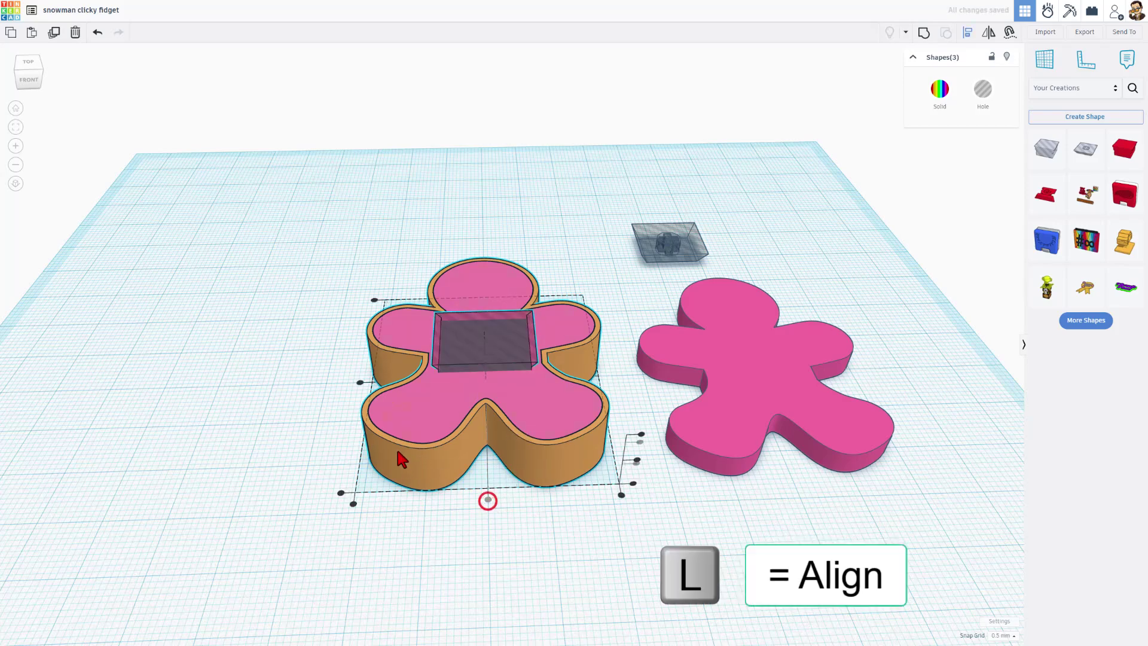
{"action": "left_click", "coordinate": [357, 382]}
{"action": "left_click", "coordinate": [333, 389]}
{"action": "right_click_drag", "start_coordinate": [348, 357], "coordinate": [372, 275]}
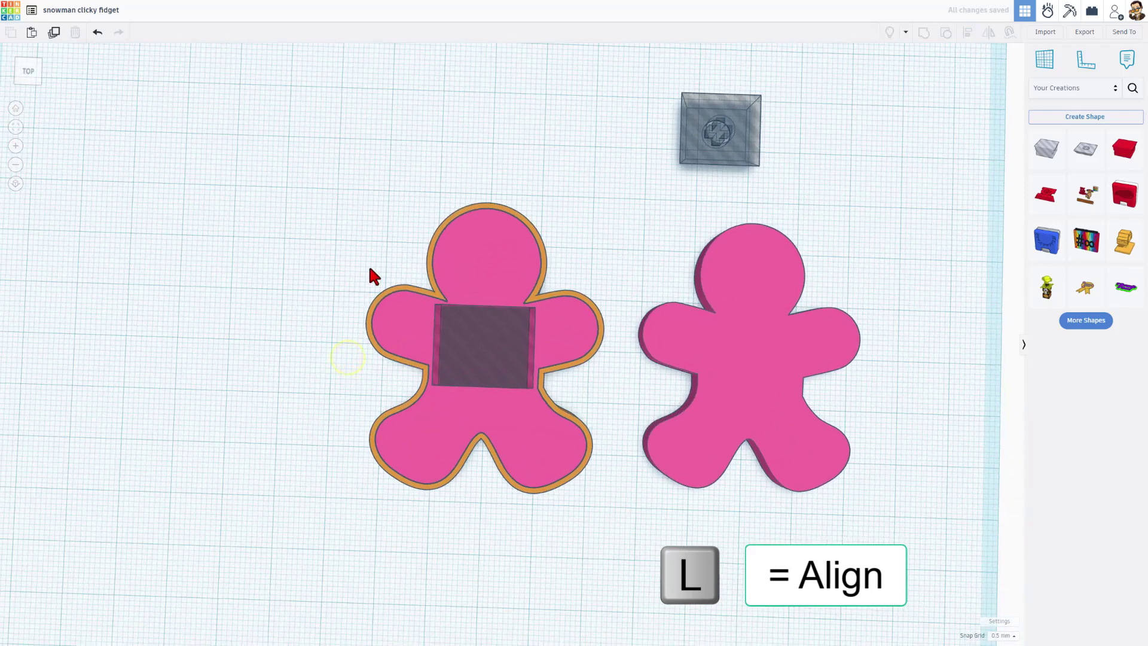
Nudge the key socket hole slightly lower on the orange body
{"action": "left_click", "coordinate": [483, 349]}
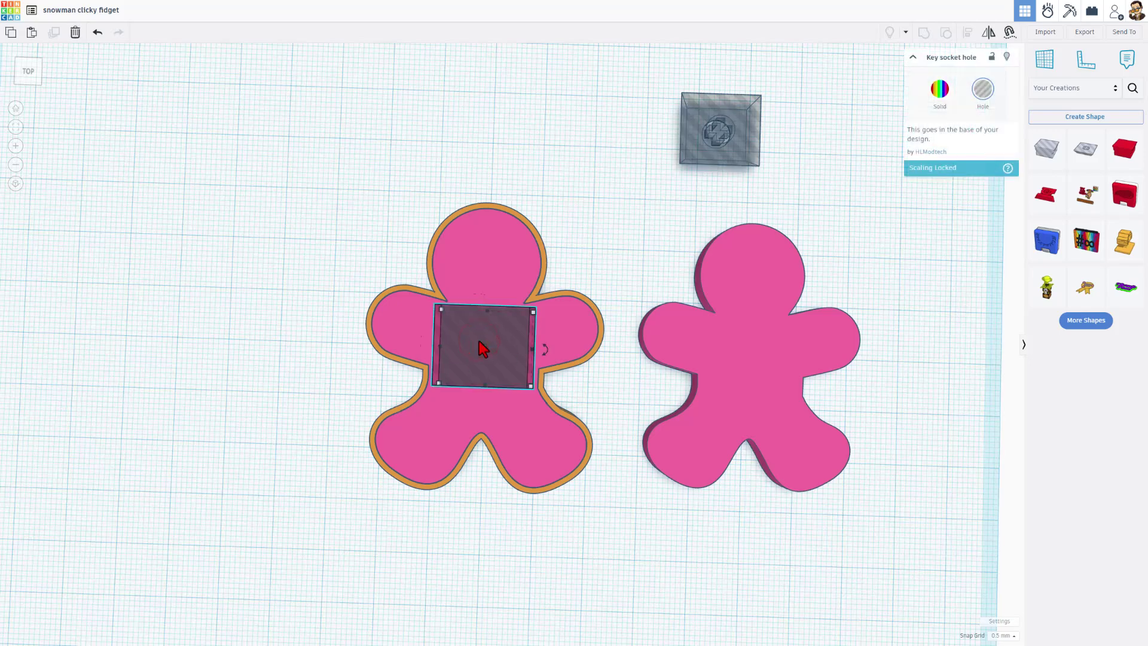
{"action": "key", "text": "Down"}
{"action": "key", "text": "Down"}
{"action": "key", "text": "Down"}
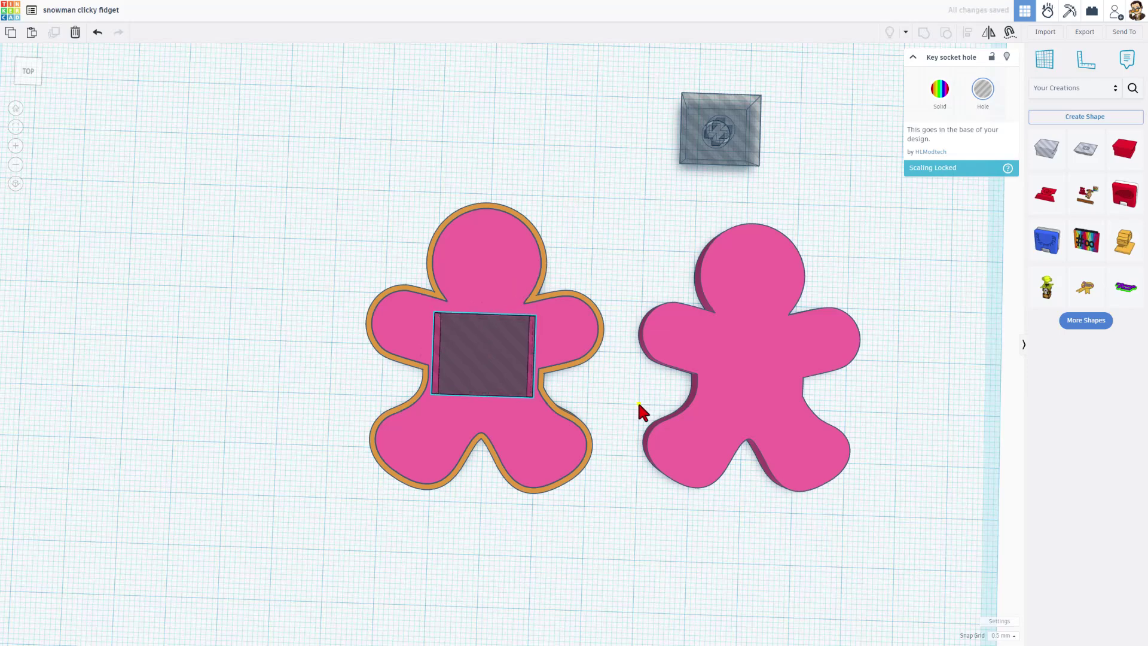
{"action": "right_click_drag", "start_coordinate": [636, 400], "coordinate": [650, 393]}
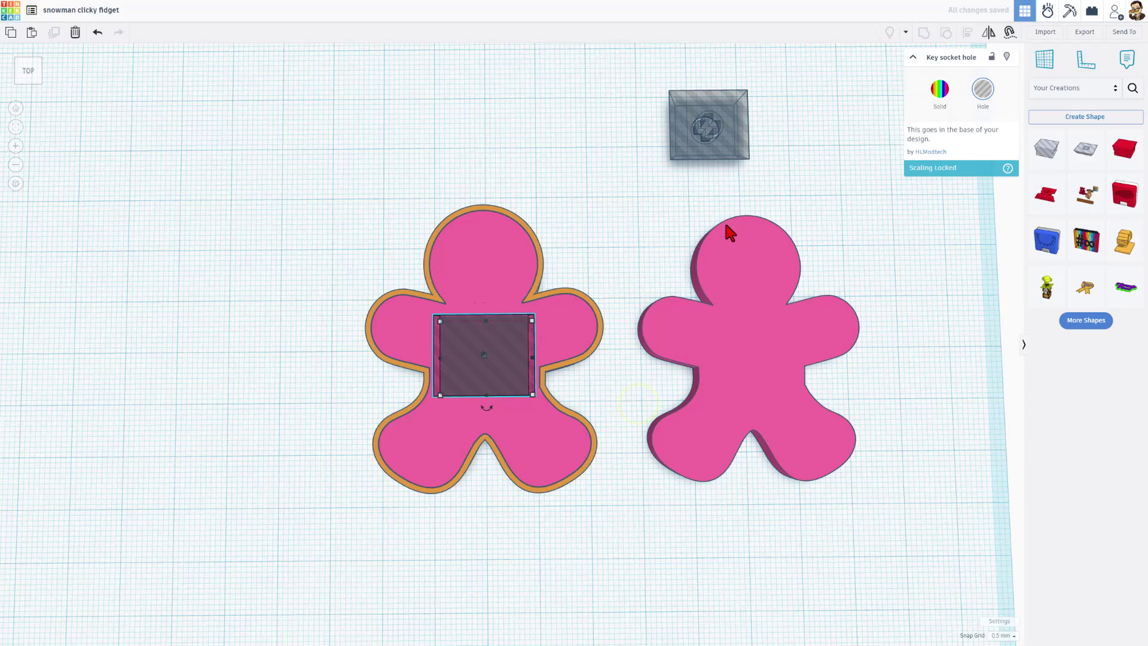
Centre the key top hole over the 4.25-high pink gingerbread using the align guides
{"action": "left_click", "coordinate": [707, 143]}
{"action": "left_click", "coordinate": [669, 177]}
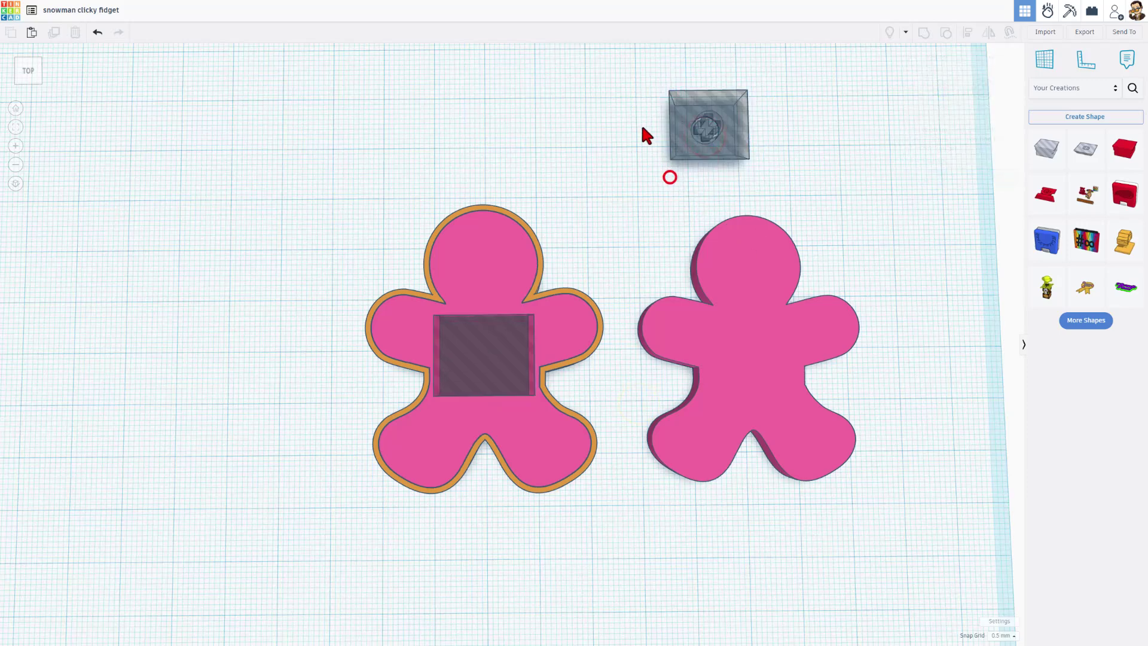
{"action": "left_click_drag", "start_coordinate": [640, 124], "coordinate": [735, 315]}
{"action": "key", "text": "l"}
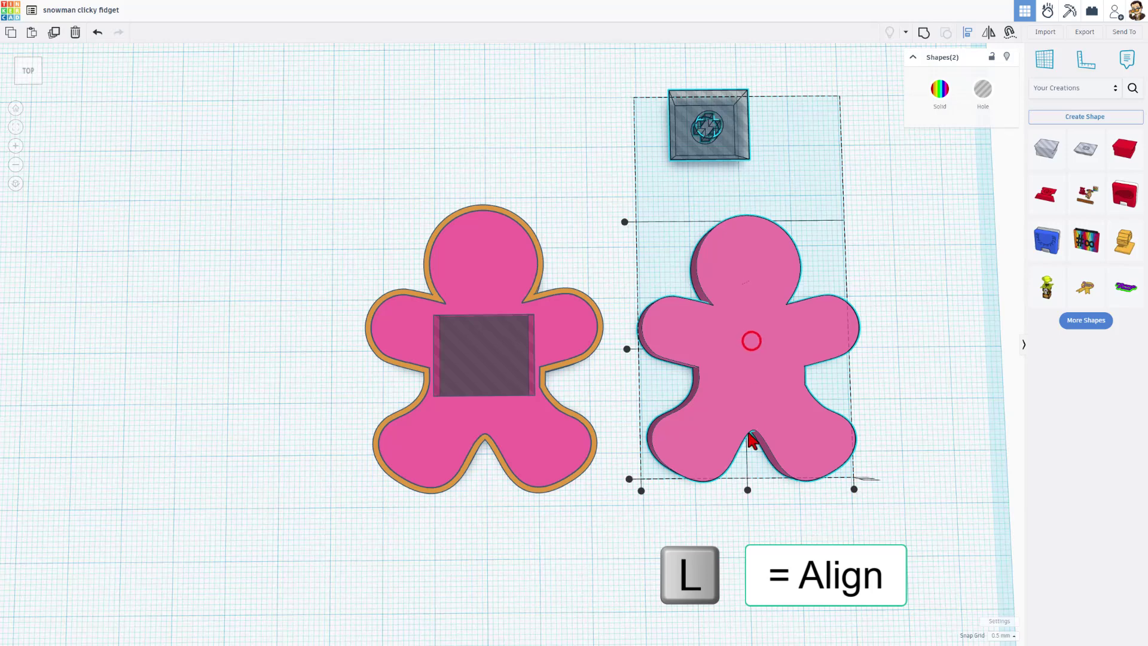
{"action": "left_click", "coordinate": [746, 487]}
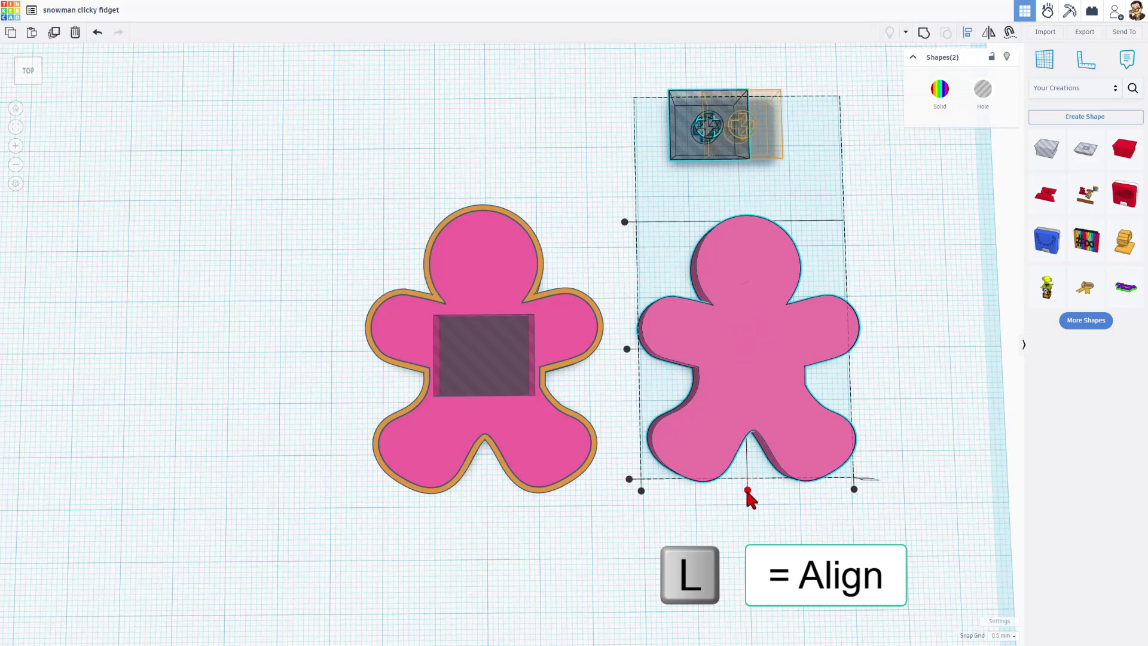
{"action": "left_click", "coordinate": [626, 349]}
{"action": "left_click", "coordinate": [597, 258]}
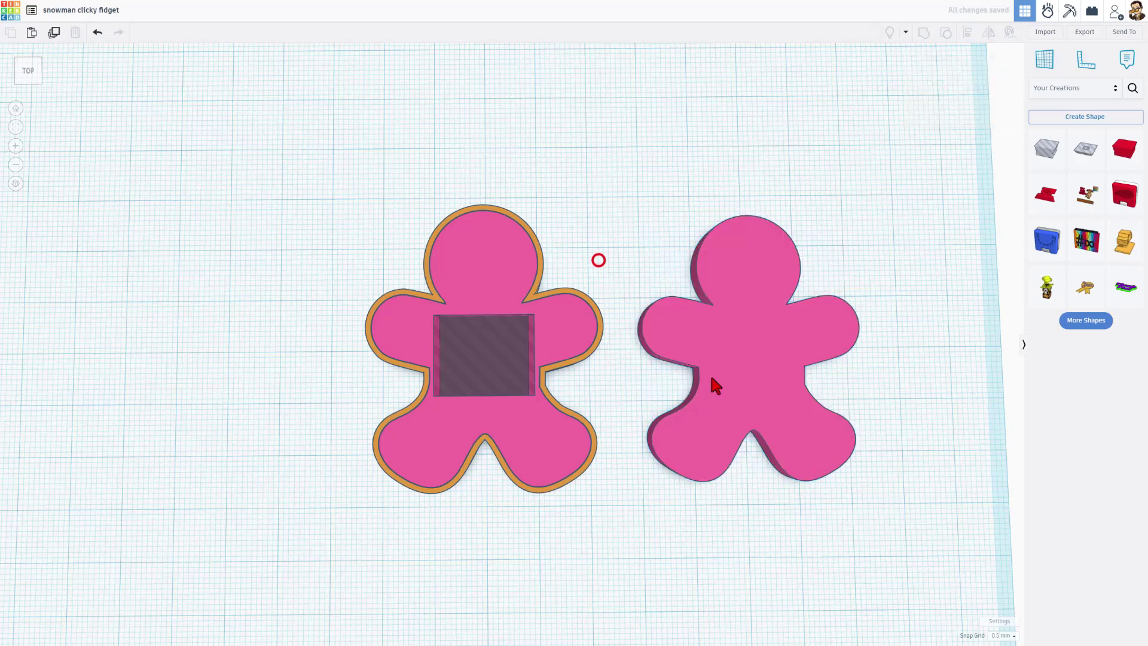
Re-align the key top hole with the pink gingerbread and nudge it slightly down
{"action": "right_click_drag", "start_coordinate": [740, 403], "coordinate": [805, 278]}
{"action": "left_click_drag", "start_coordinate": [806, 275], "coordinate": [737, 470]}
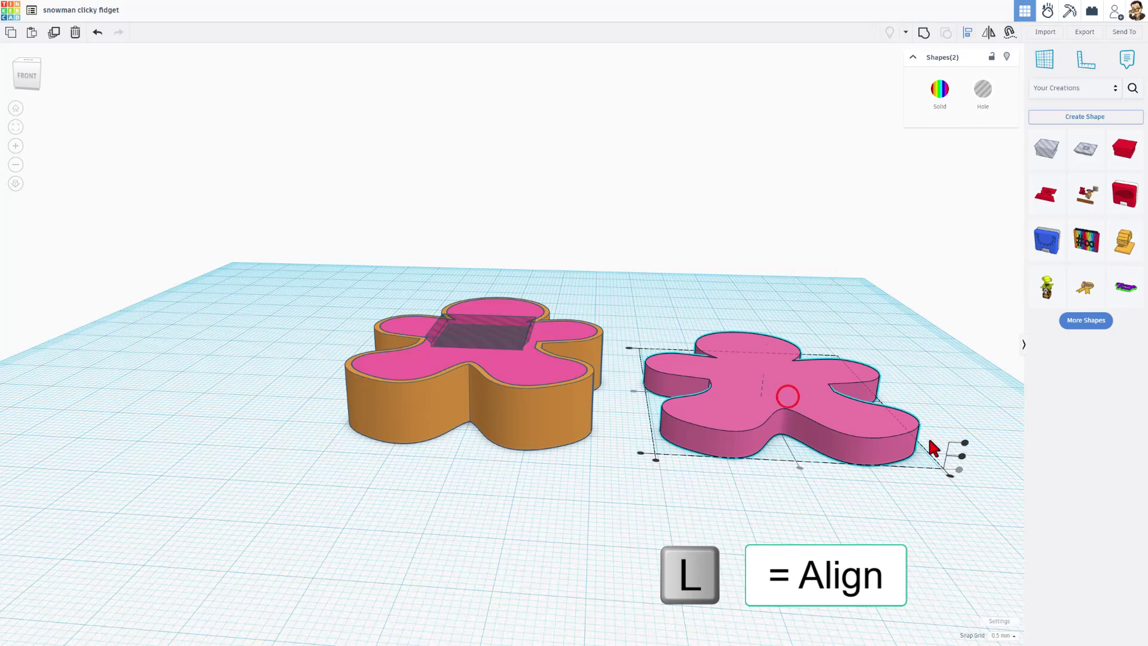
{"action": "left_click", "coordinate": [965, 442]}
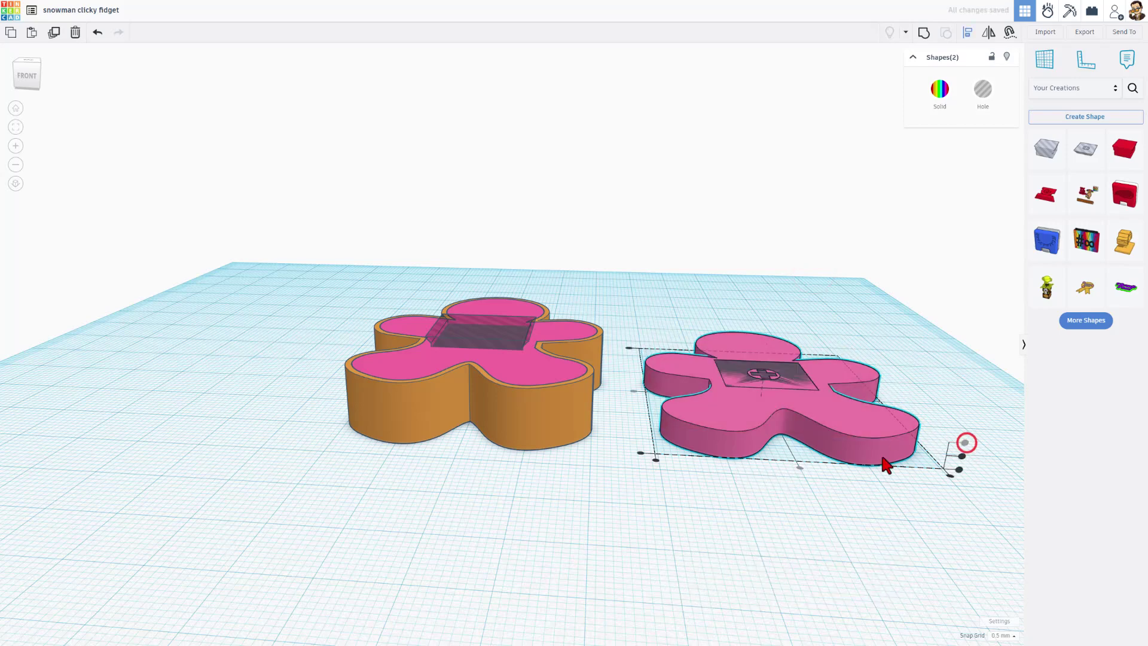
{"action": "left_click", "coordinate": [806, 501]}
{"action": "right_click_drag", "start_coordinate": [806, 501], "coordinate": [769, 389]}
{"action": "left_click", "coordinate": [788, 373]}
{"action": "right_click_drag", "start_coordinate": [845, 392], "coordinate": [899, 405]}
{"action": "key", "text": "Down"}
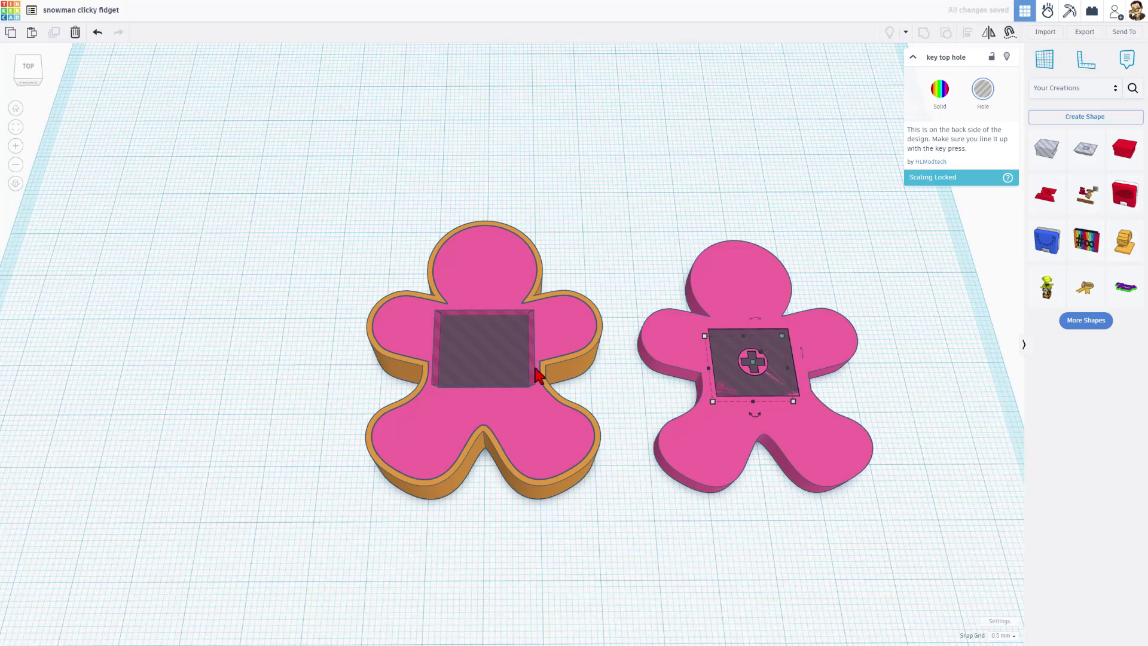
{"action": "right_click_drag", "start_coordinate": [580, 383], "coordinate": [518, 390]}
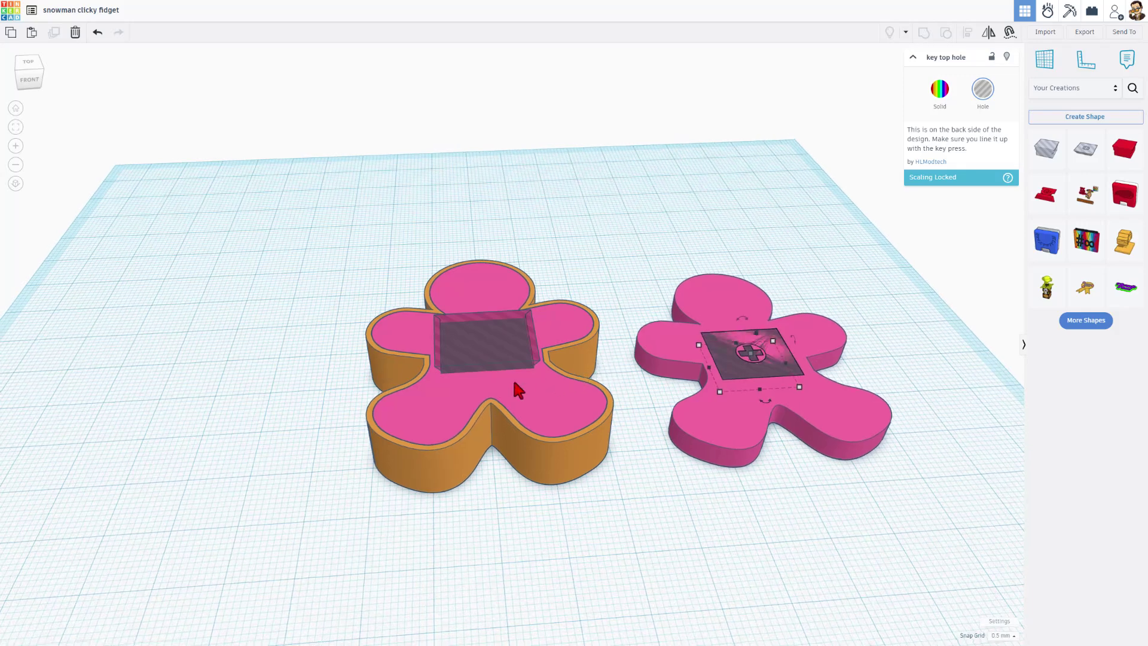
Duplicate the orange body as an Outer Line outline with round corners, higher quality and set line width
{"action": "left_click", "coordinate": [563, 361]}
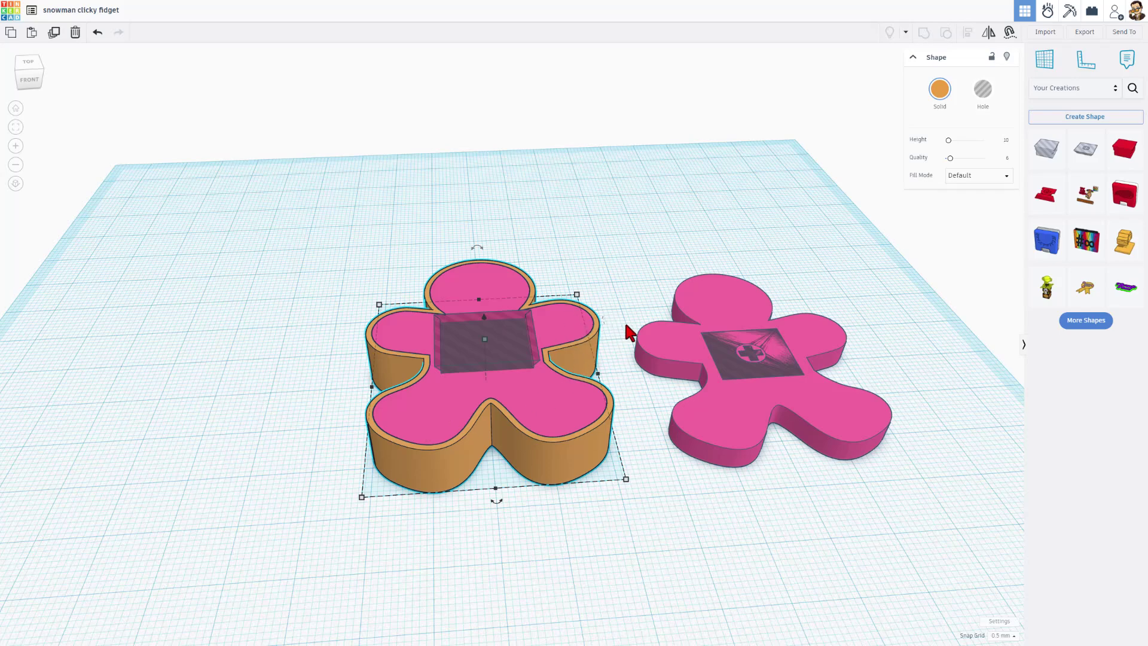
{"action": "key", "text": "ctrl+d"}
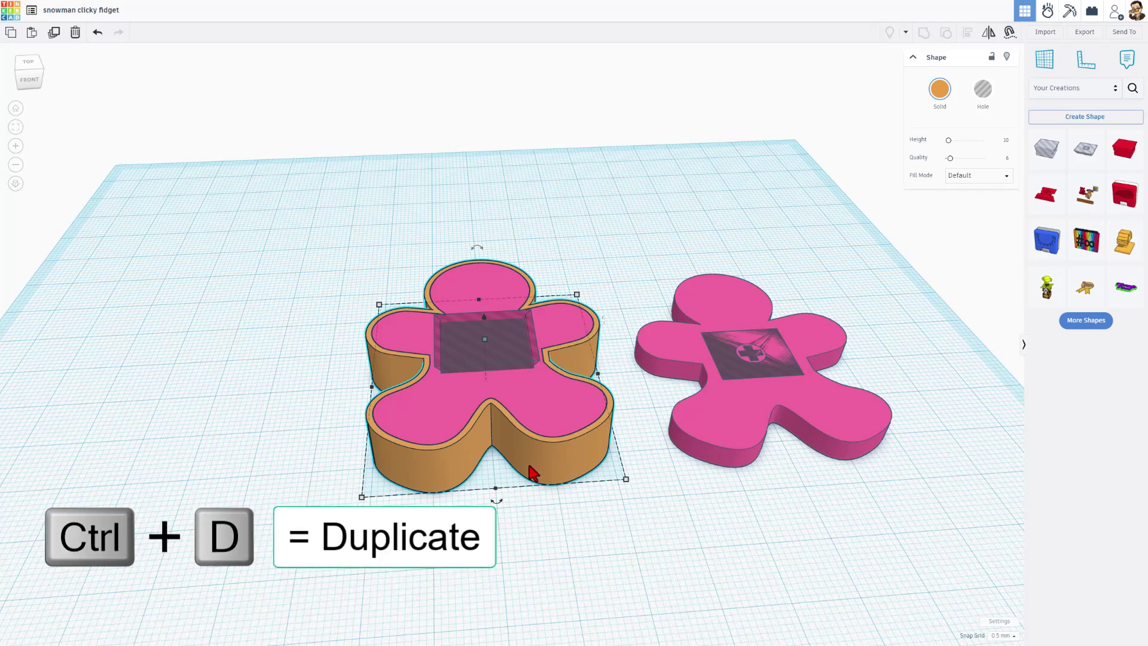
{"action": "left_click", "coordinate": [553, 452]}
{"action": "left_click", "coordinate": [960, 178]}
{"action": "left_click", "coordinate": [962, 219]}
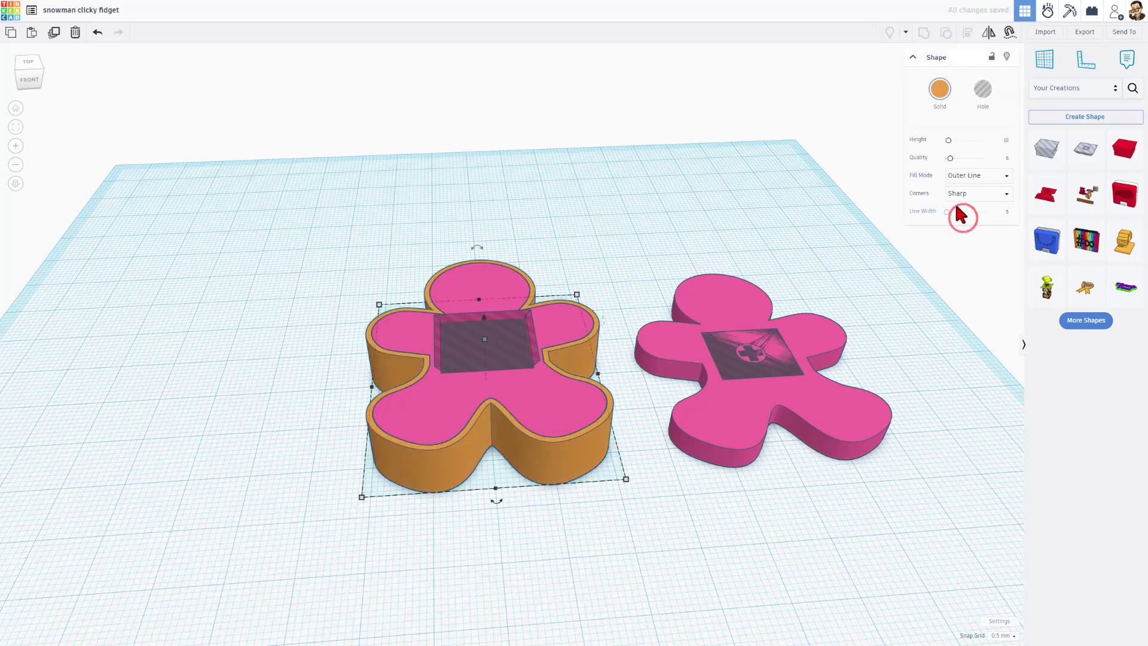
{"action": "left_click", "coordinate": [960, 193]}
{"action": "left_click", "coordinate": [959, 211]}
{"action": "left_click_drag", "start_coordinate": [950, 158], "coordinate": [1002, 167]}
{"action": "left_click", "coordinate": [1006, 211]}
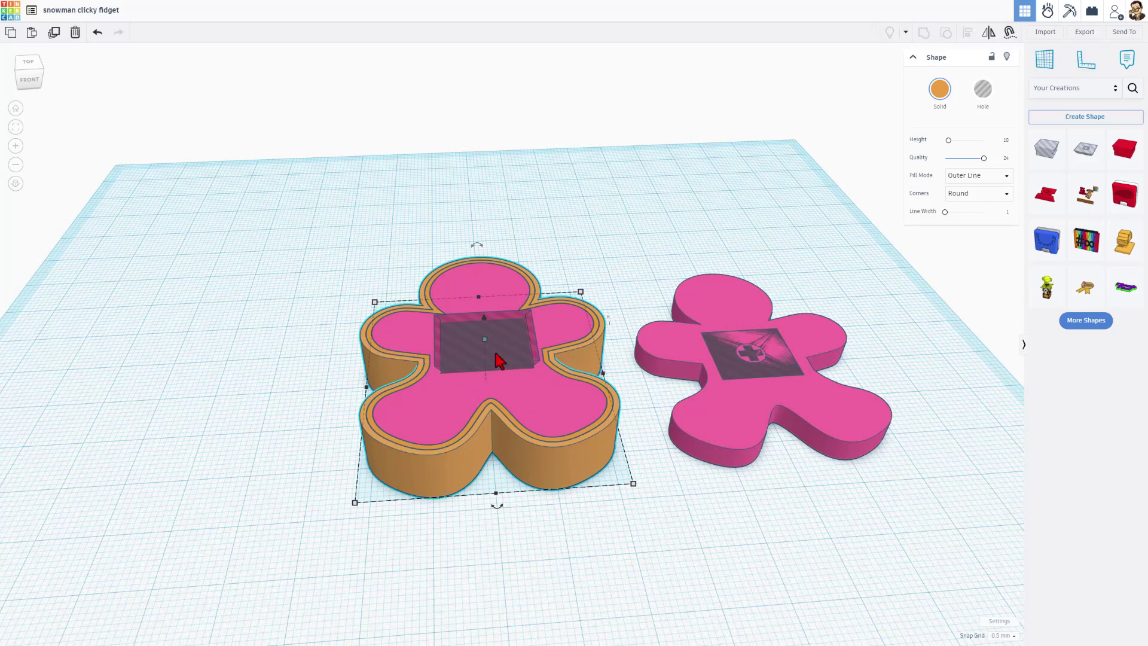
Set the outline copy's height to 6.00 and colour it magenta
{"action": "left_click_drag", "start_coordinate": [485, 340], "coordinate": [484, 321]}
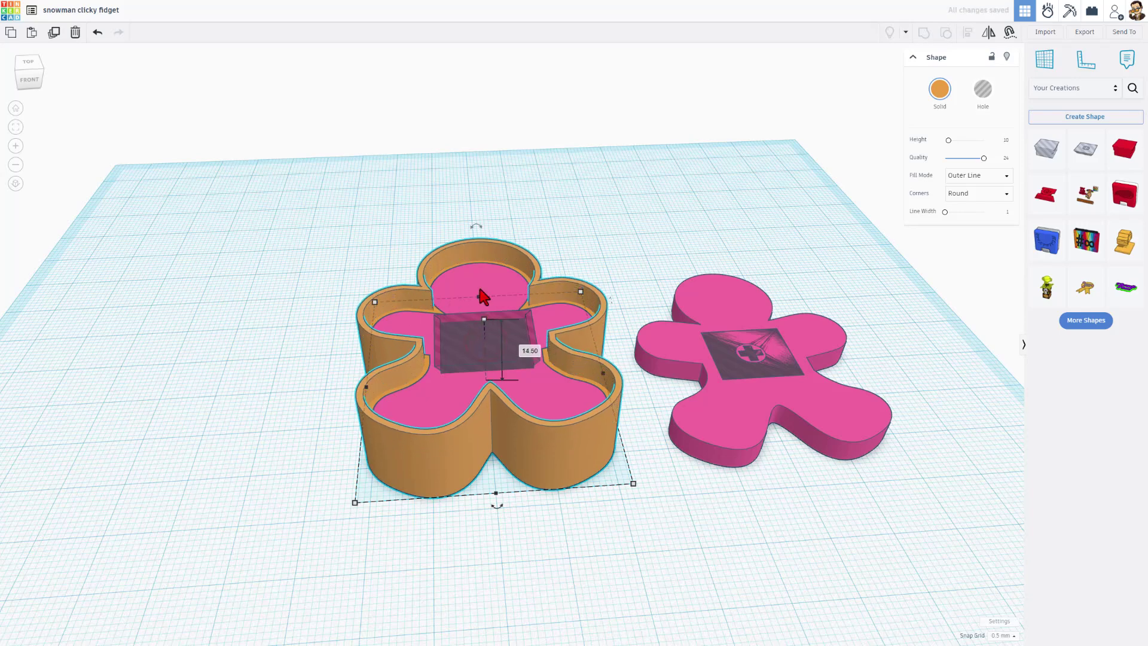
{"action": "left_click_drag", "start_coordinate": [486, 319], "coordinate": [487, 336]}
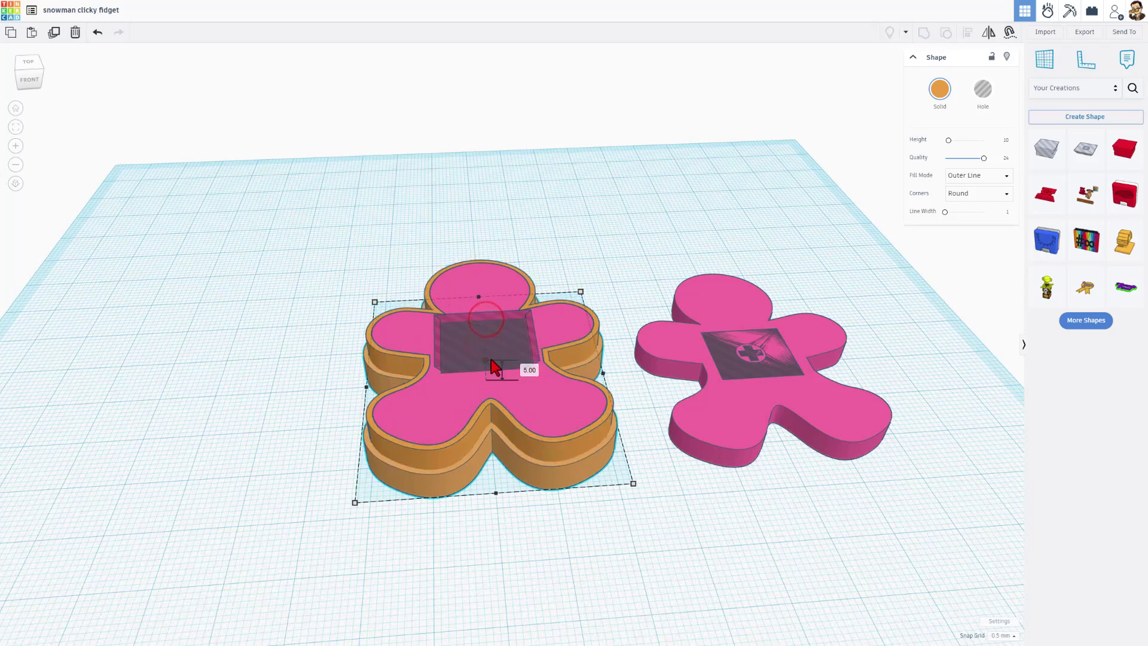
{"action": "left_click_drag", "start_coordinate": [495, 367], "coordinate": [494, 363]}
{"action": "left_click", "coordinate": [940, 89]}
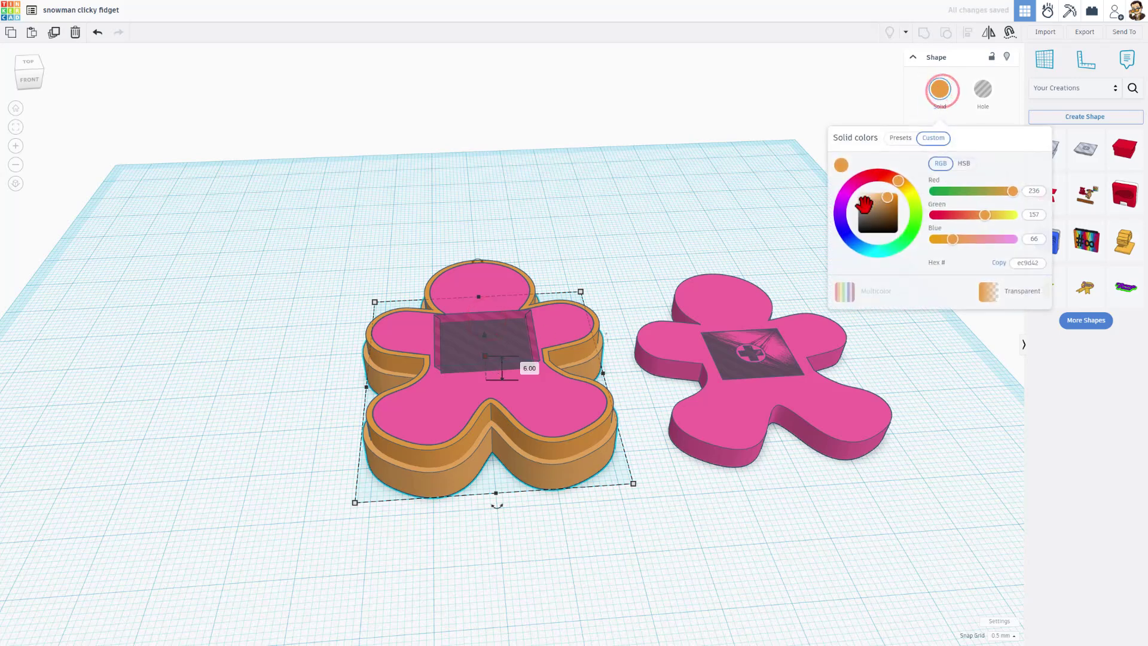
{"action": "left_click", "coordinate": [844, 197]}
{"action": "left_click", "coordinate": [756, 138]}
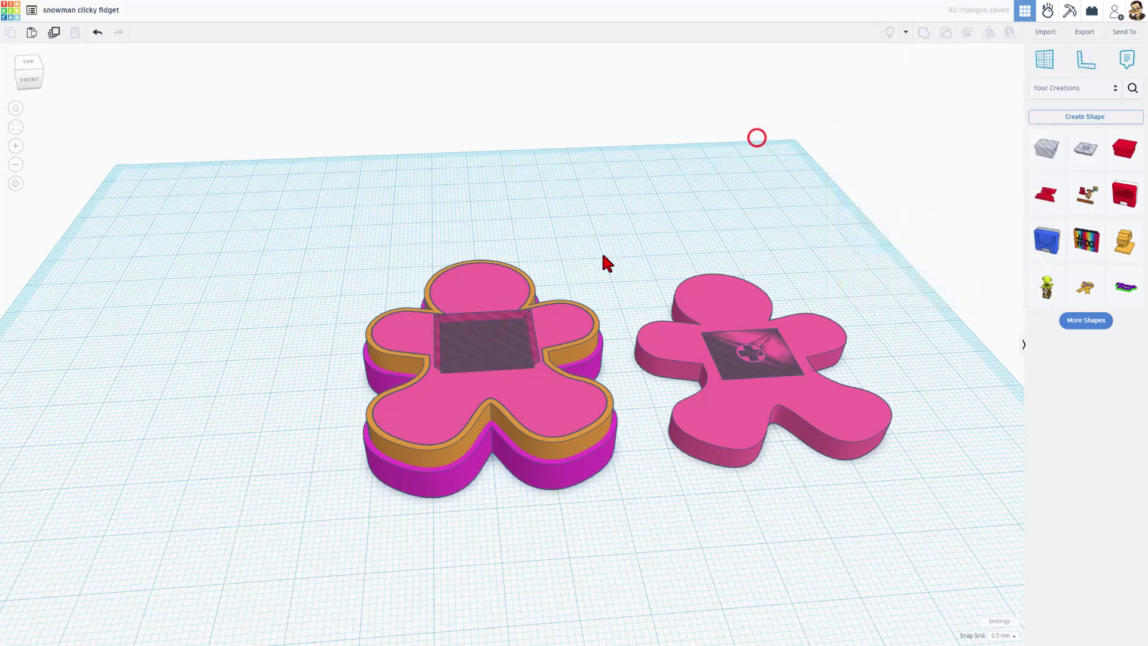
{"action": "left_click", "coordinate": [612, 445]}
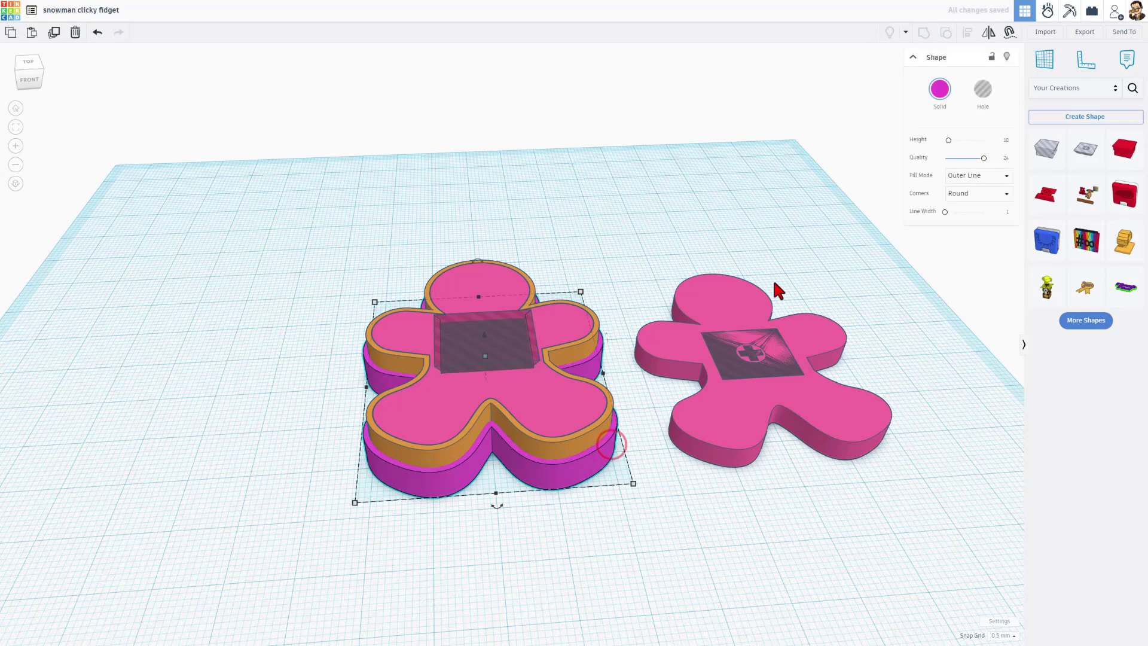
Lock the magenta rim and lift the Key socket hole higher in the base
{"action": "left_click", "coordinate": [990, 57]}
{"action": "right_click_drag", "start_coordinate": [485, 342], "coordinate": [615, 216]}
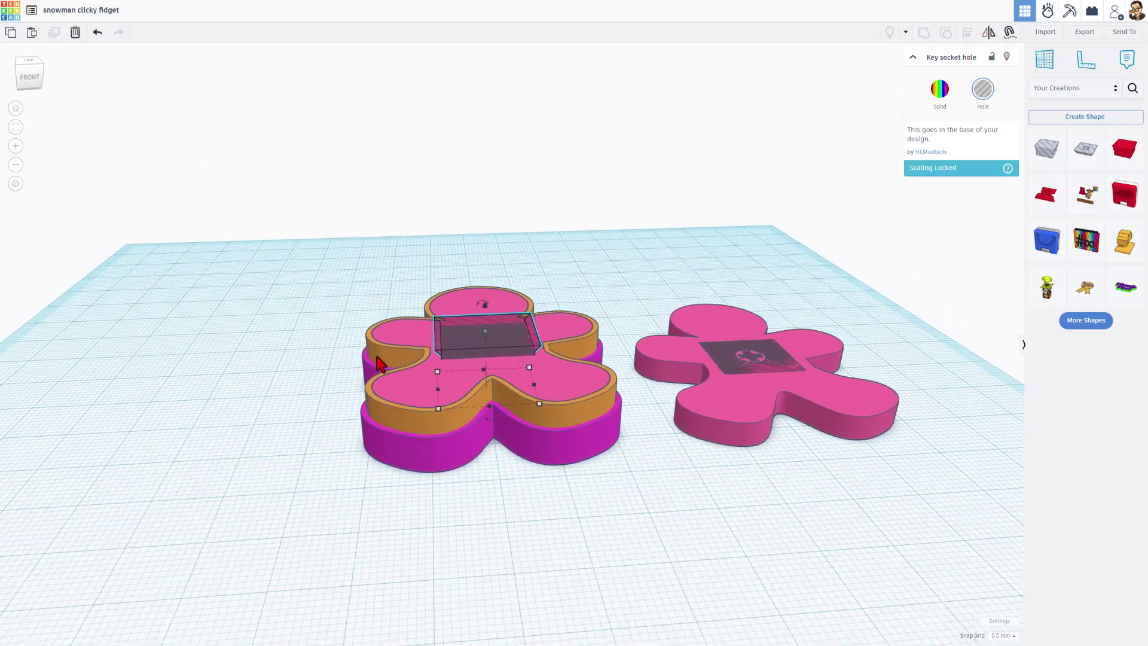
{"action": "left_click_drag", "start_coordinate": [482, 336], "coordinate": [487, 339]}
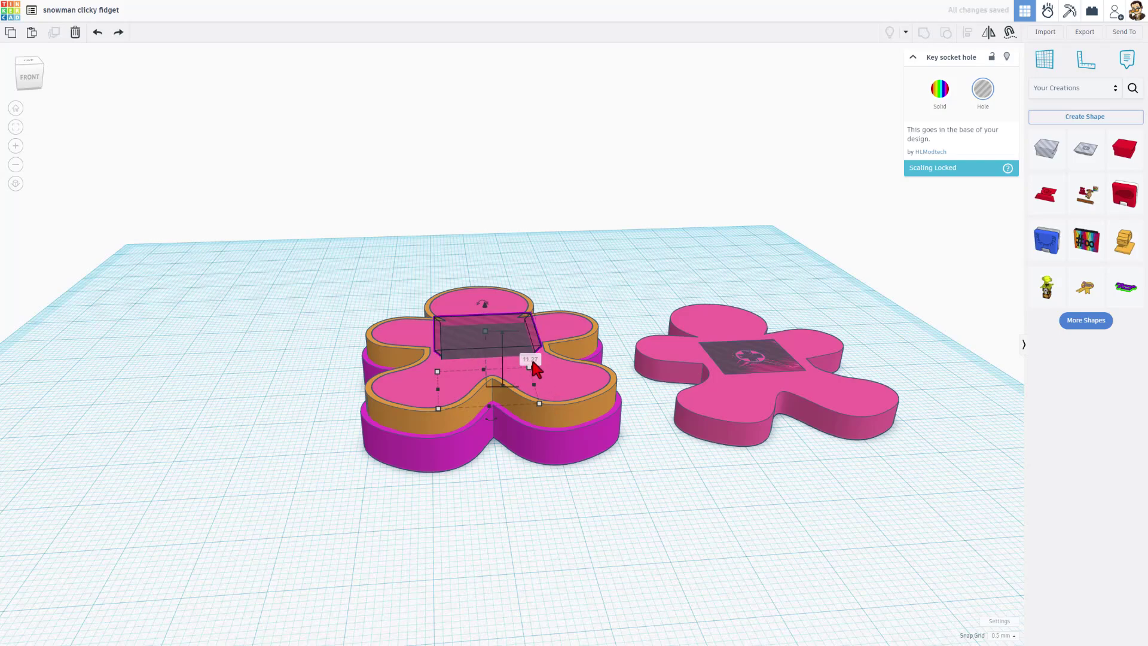
{"action": "mouse_move", "coordinate": [523, 484]}
{"action": "right_mouse_down"}
{"action": "mouse_move", "coordinate": [522, 356]}
{"action": "mouse_move", "coordinate": [510, 501]}
{"action": "right_mouse_up"}
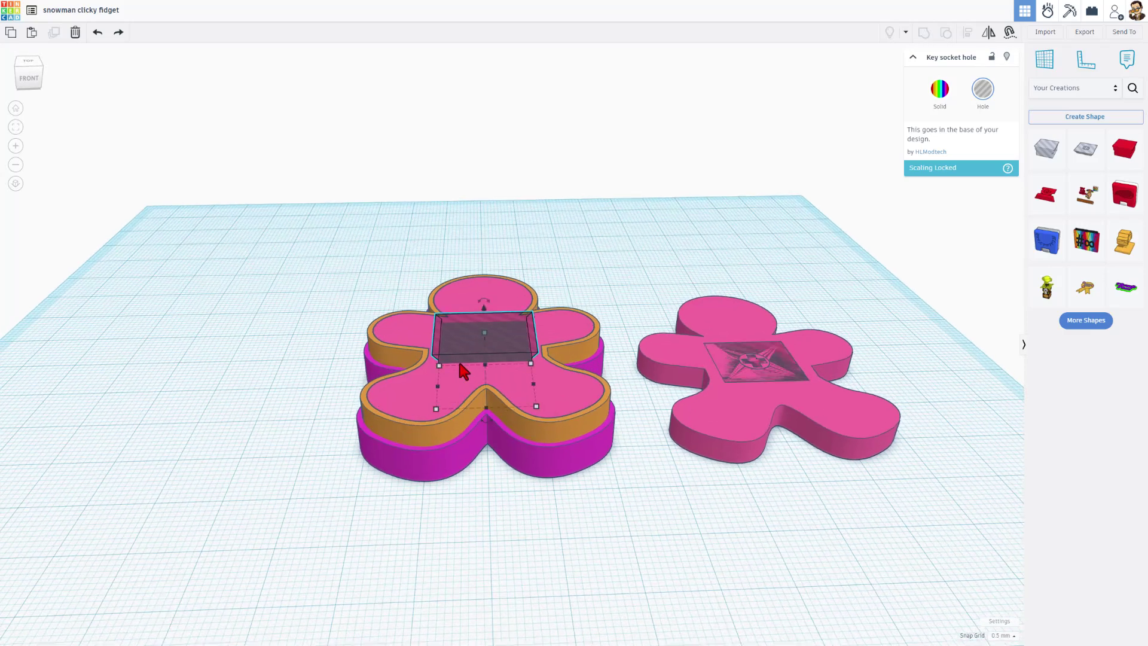
Set both the pink fill and the orange layer heights to 11.75
{"action": "left_click", "coordinate": [418, 382]}
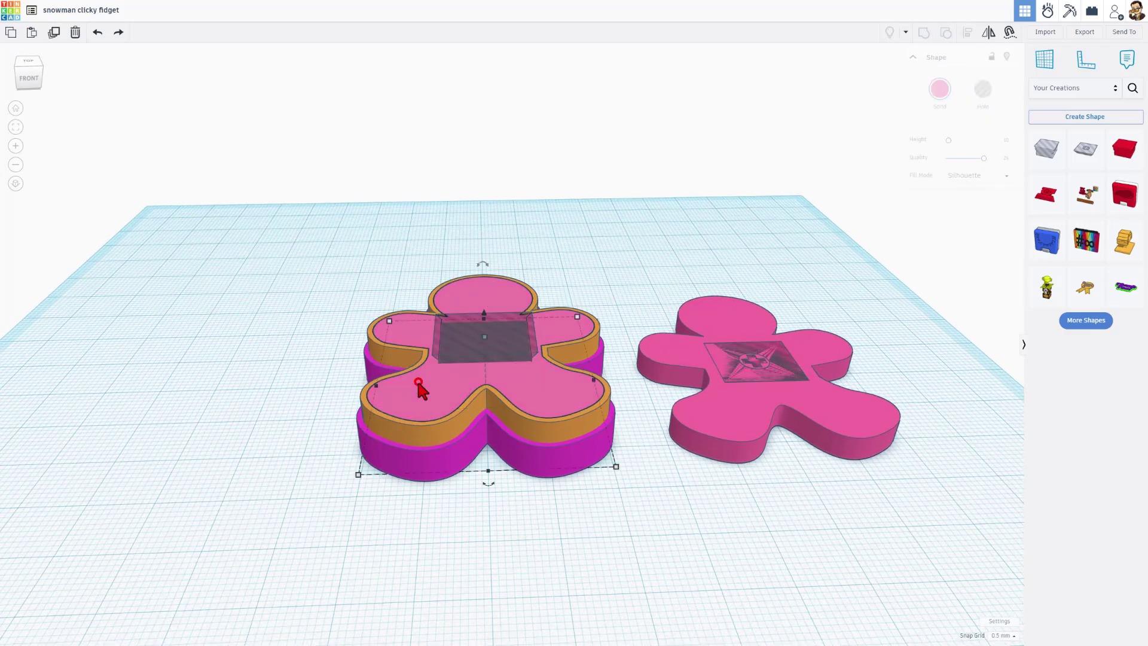
{"action": "left_click_drag", "start_coordinate": [484, 336], "coordinate": [486, 284]}
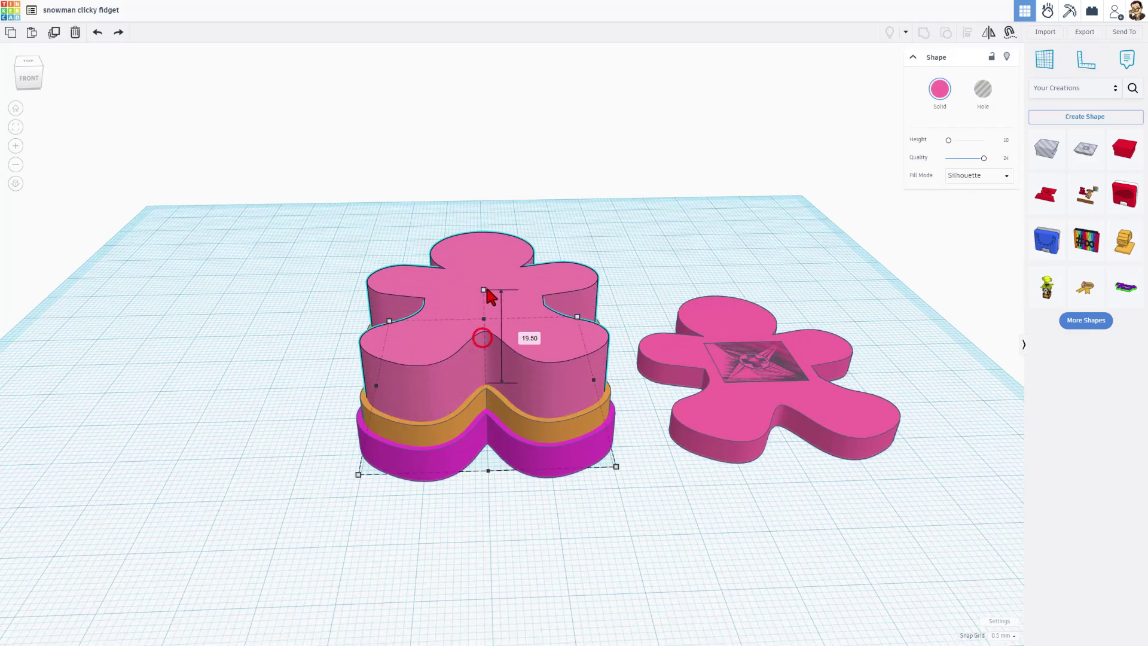
{"action": "type", "text": "11.75"}
{"action": "key", "text": "Return"}
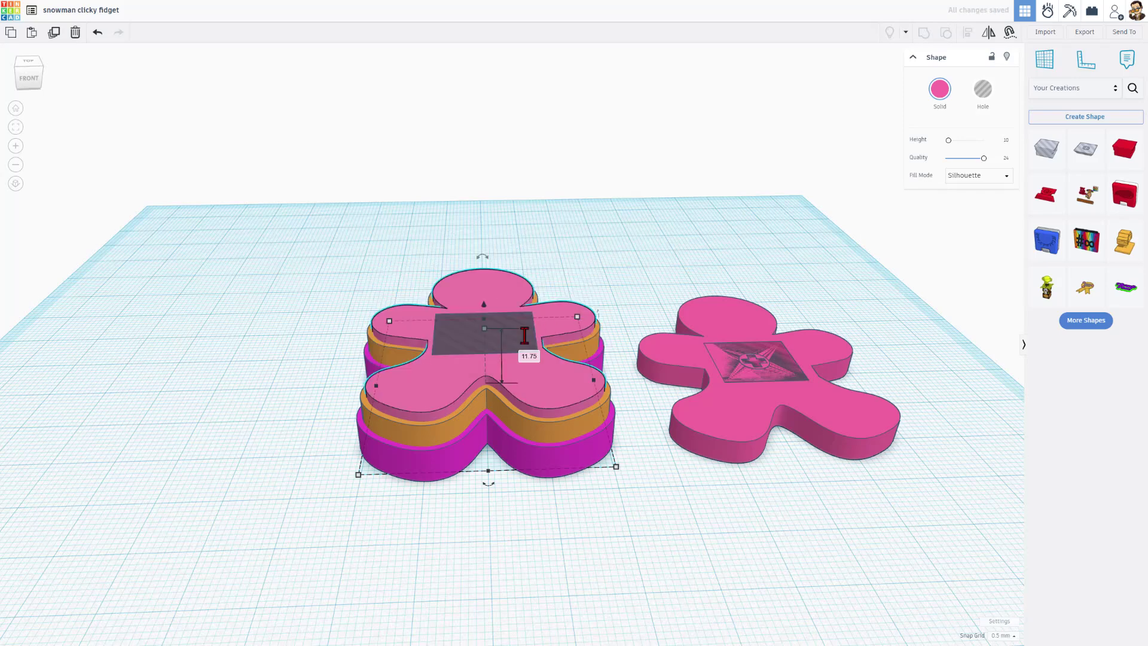
{"action": "left_click", "coordinate": [447, 433]}
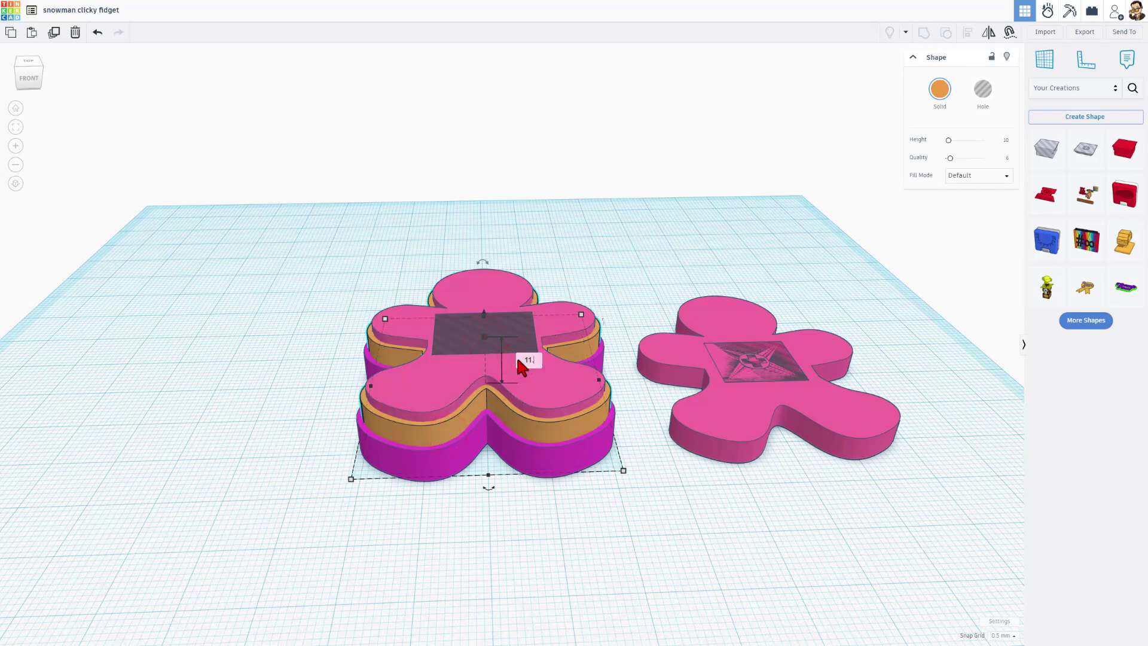
{"action": "left_click", "coordinate": [519, 361]}
{"action": "type", "text": "11.75"}
{"action": "key", "text": "Return"}
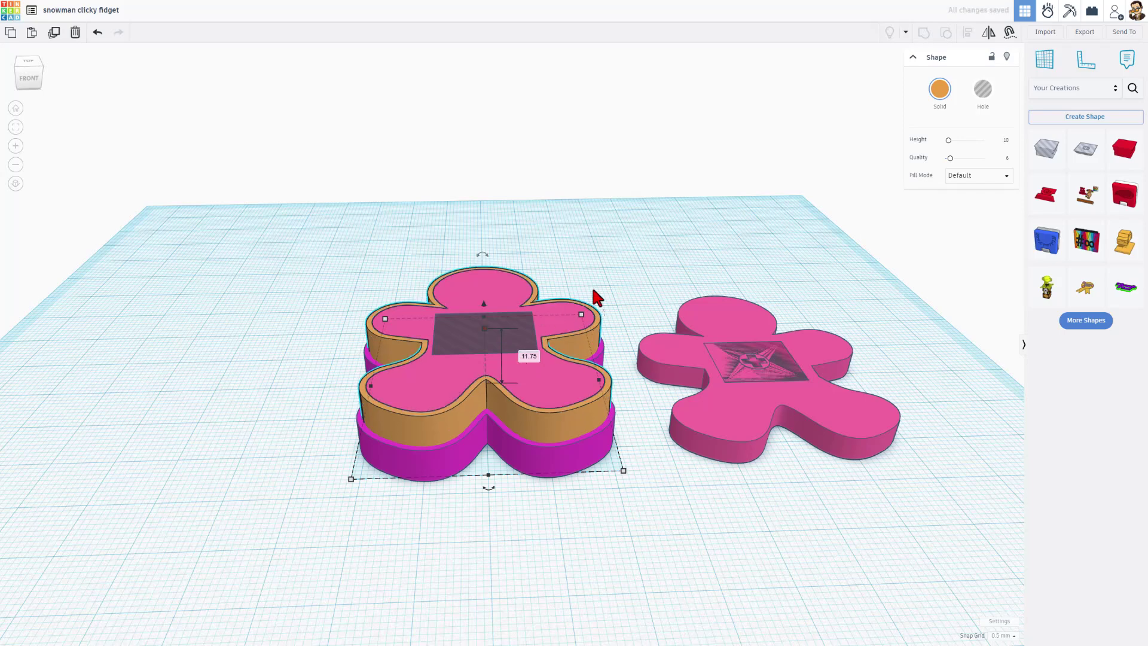
{"action": "left_click", "coordinate": [616, 264]}
Group the base shapes with the key socket hole, then enter the group to edit its parts
{"action": "right_click_drag", "start_coordinate": [604, 259], "coordinate": [577, 215]}
{"action": "left_click_drag", "start_coordinate": [575, 210], "coordinate": [374, 477]}
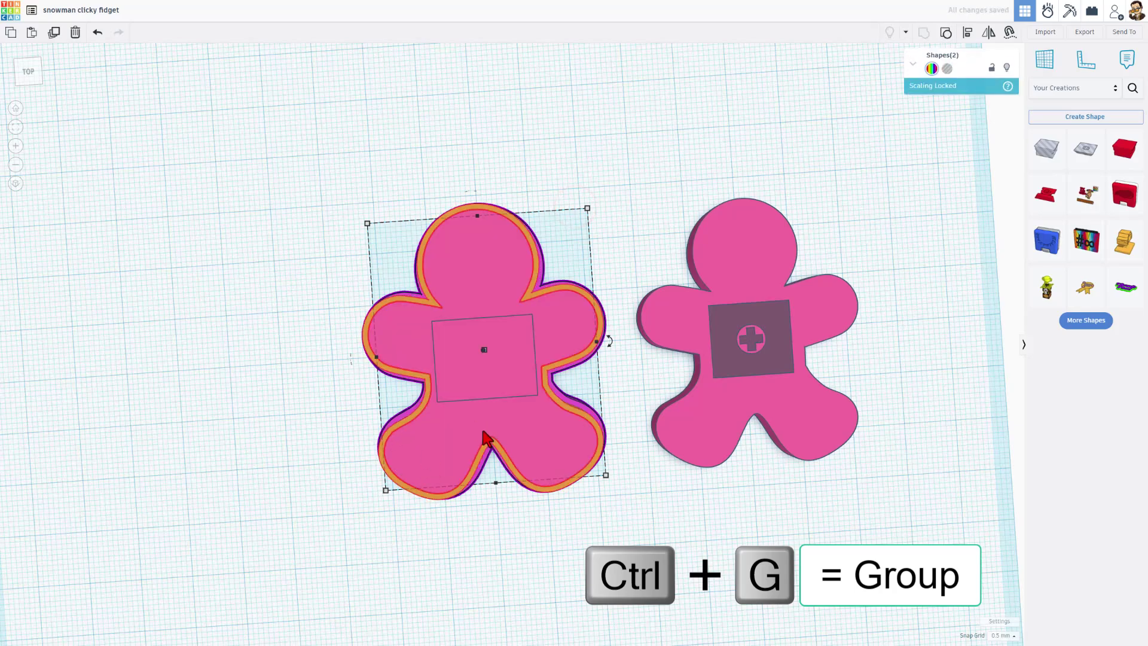
{"action": "key", "text": "ctrl+g"}
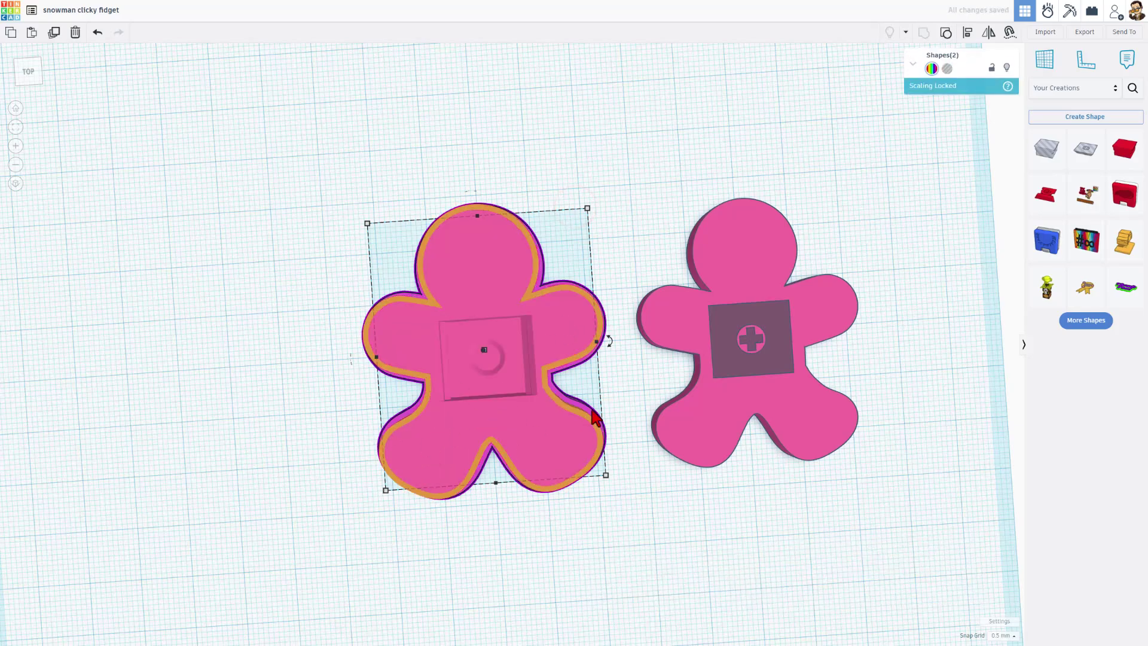
{"action": "right_click_drag", "start_coordinate": [600, 389], "coordinate": [584, 302]}
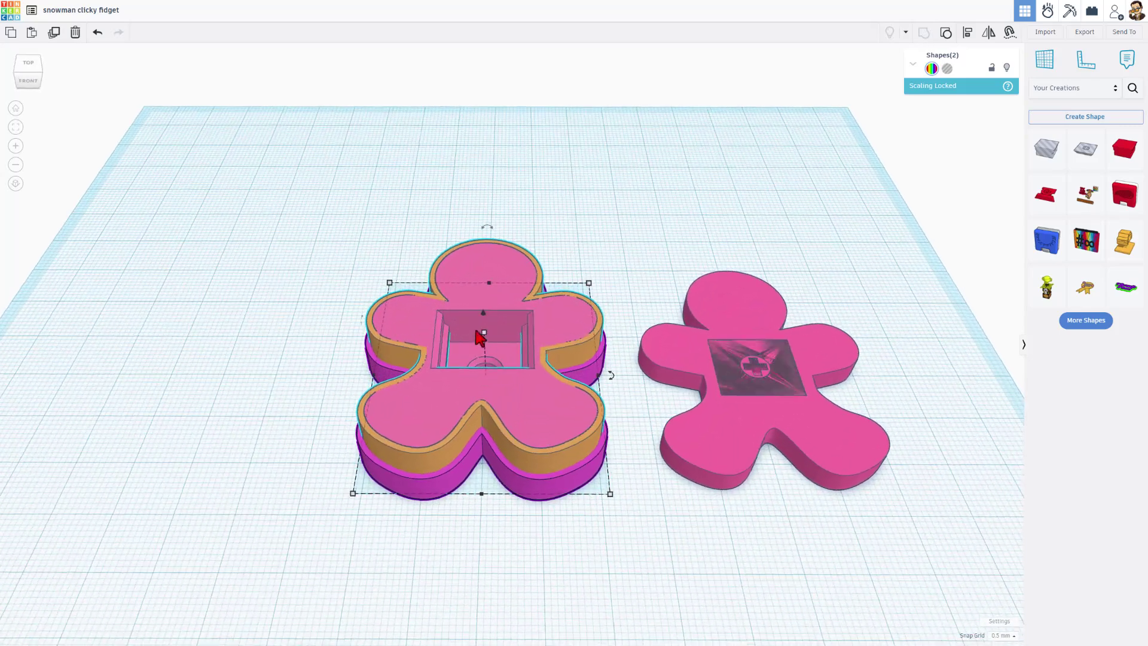
{"action": "double_click", "coordinate": [481, 485]}
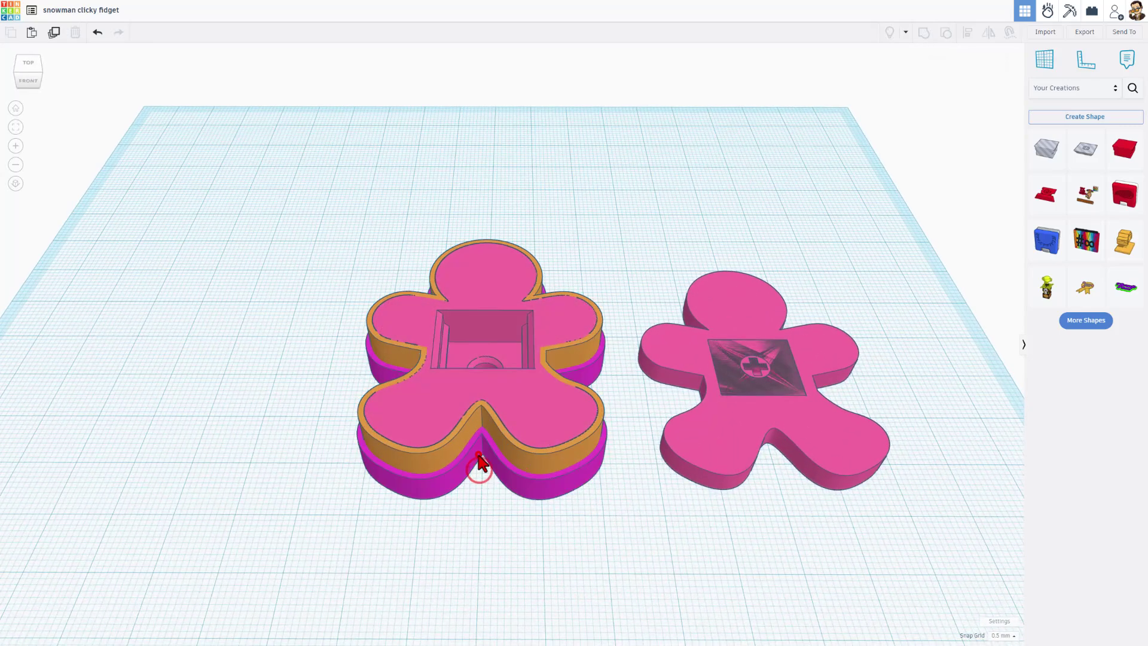
Unlock the magenta rim and set its height to 15.77 after first entering 11.77
{"action": "left_click", "coordinate": [992, 66]}
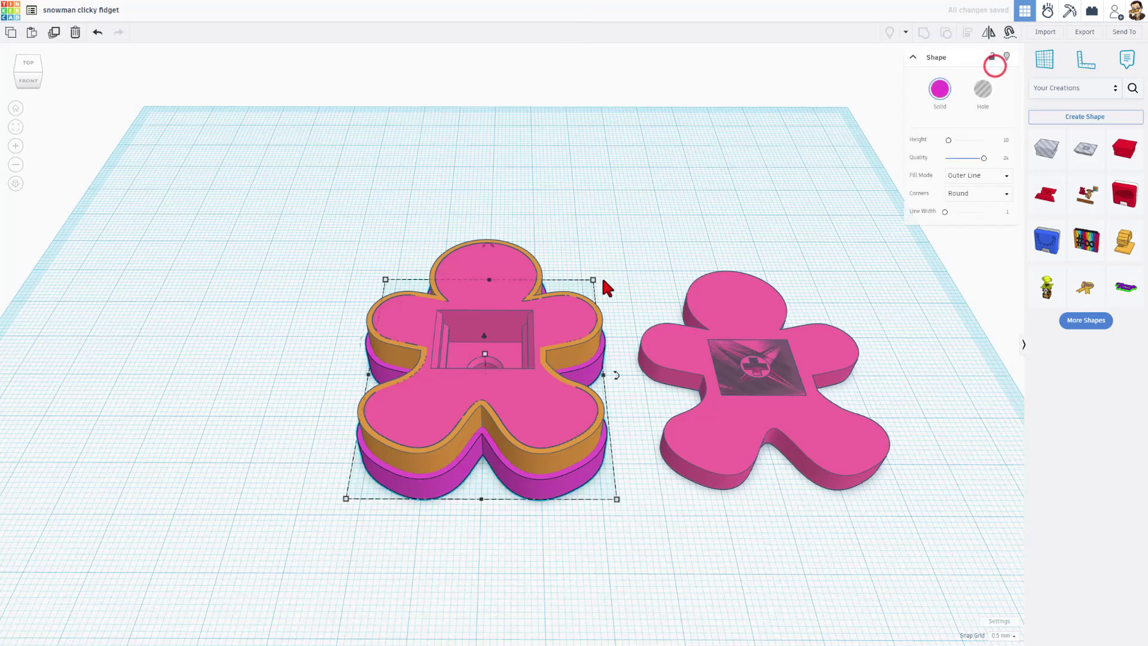
{"action": "left_click", "coordinate": [484, 353]}
{"action": "left_click", "coordinate": [527, 363]}
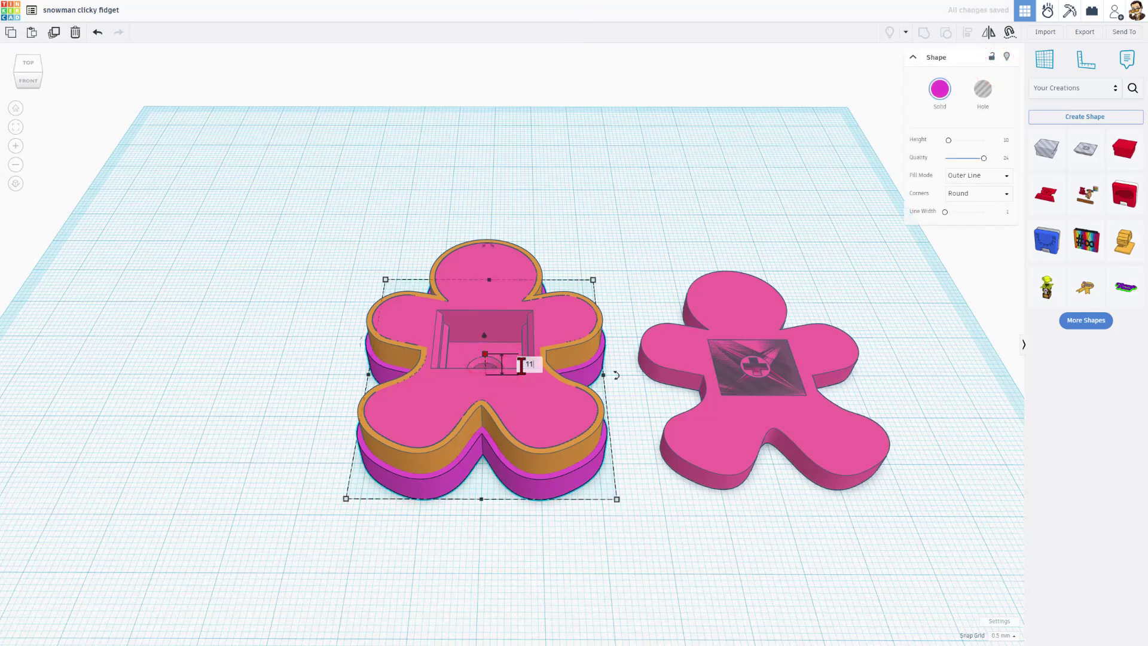
{"action": "type", "text": "11.77"}
{"action": "key", "text": "Return"}
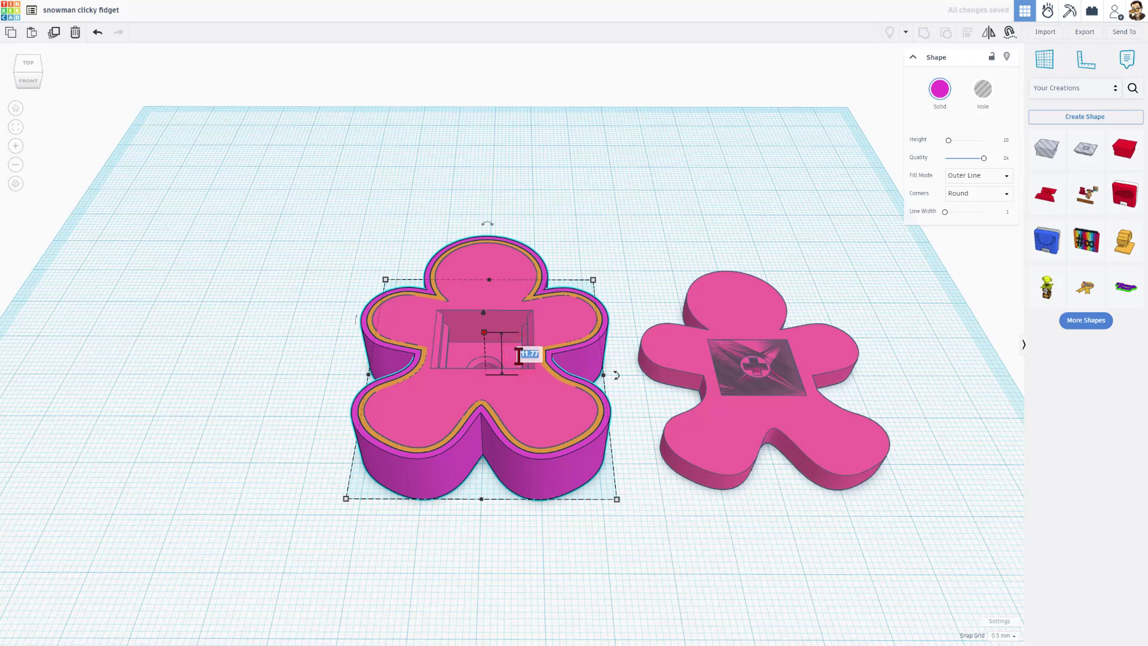
{"action": "type", "text": "15.77"}
{"action": "key", "text": "Return"}
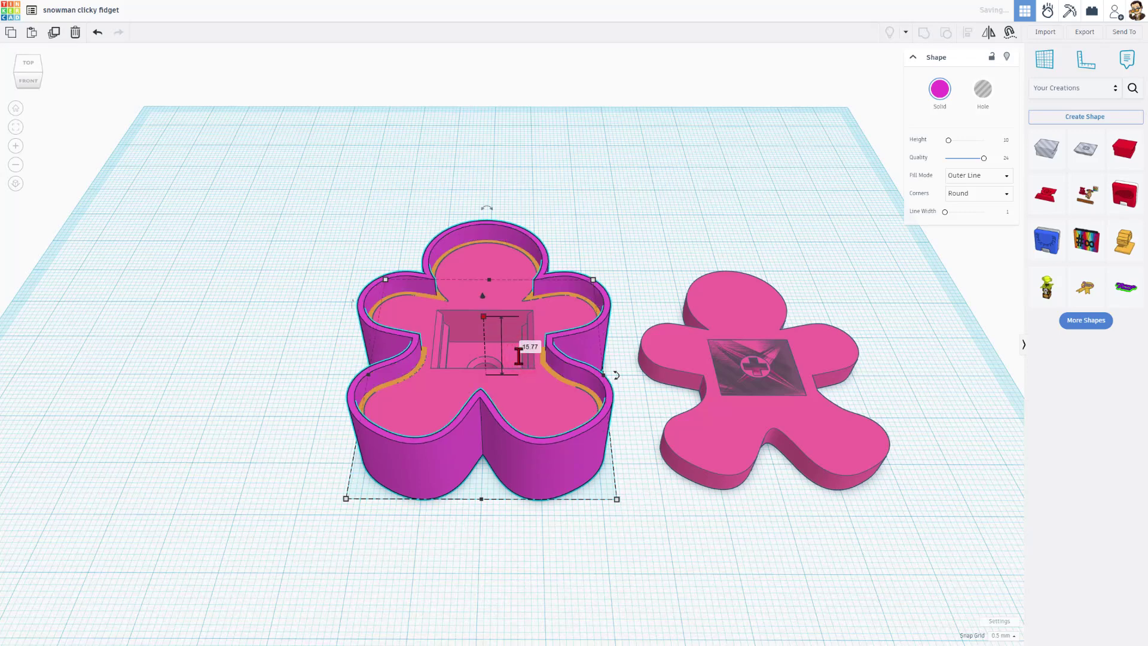
Select the lid together with its key top hole
{"action": "left_click", "coordinate": [635, 288]}
{"action": "mouse_move", "coordinate": [641, 243]}
{"action": "right_mouse_down"}
{"action": "mouse_move", "coordinate": [646, 172]}
{"action": "mouse_move", "coordinate": [615, 248]}
{"action": "mouse_move", "coordinate": [667, 232]}
{"action": "mouse_move", "coordinate": [630, 235]}
{"action": "right_mouse_up"}
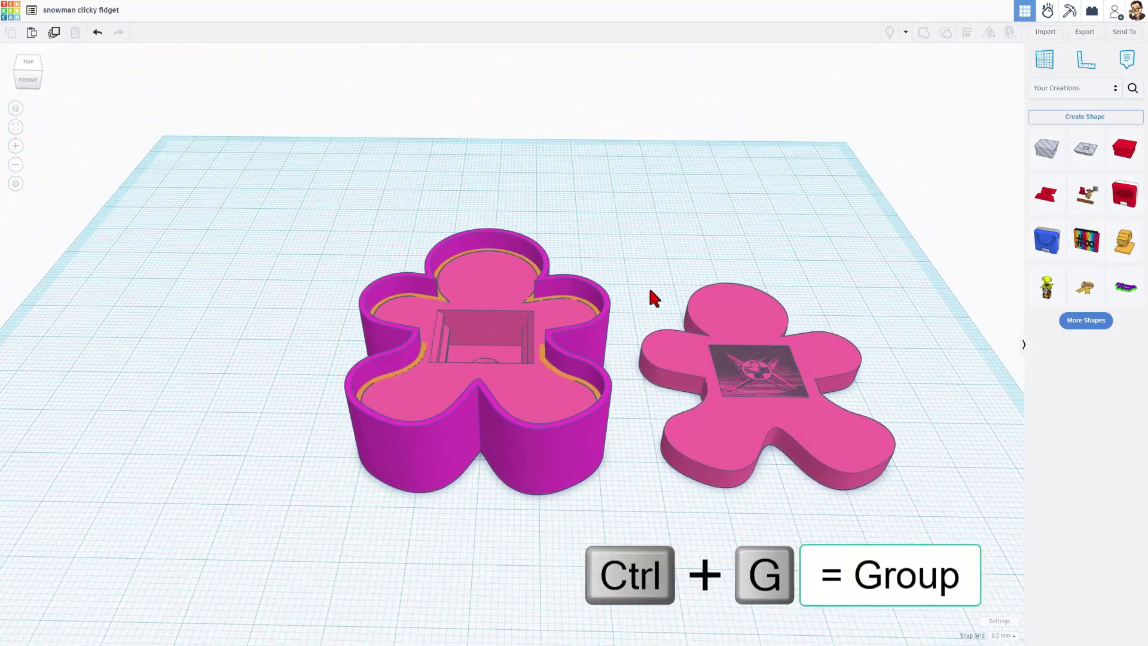
{"action": "left_click_drag", "start_coordinate": [659, 284], "coordinate": [861, 430]}
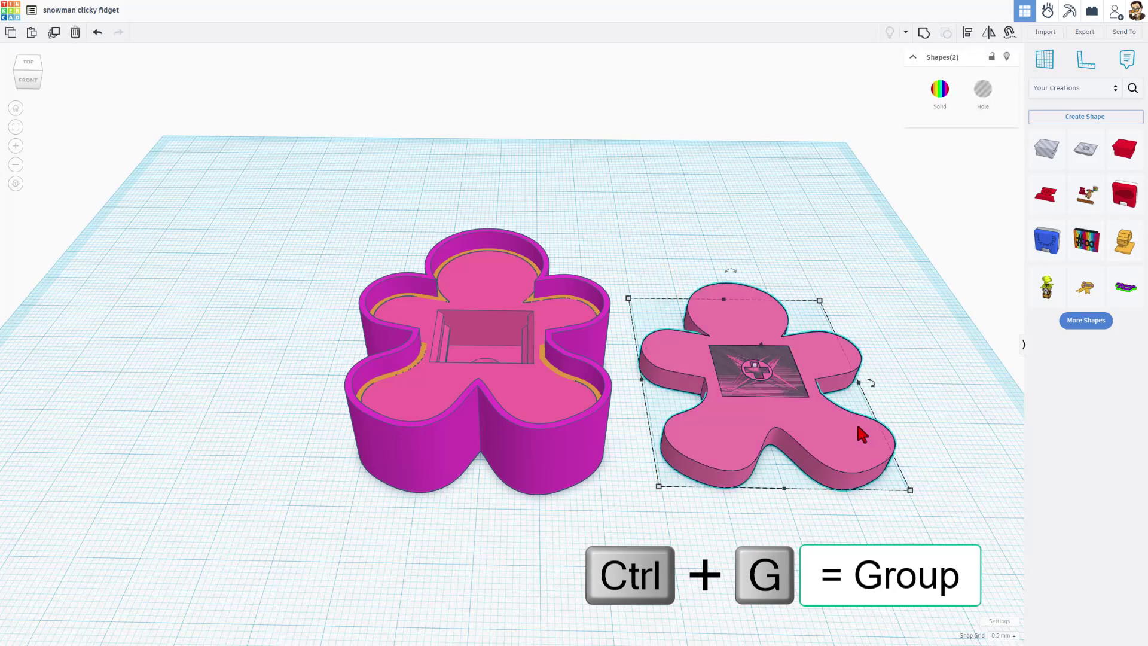
Group the lid with its key top hole, duplicate it, and drop the copy onto a workplane on the box rim
{"action": "key", "text": "ctrl+g"}
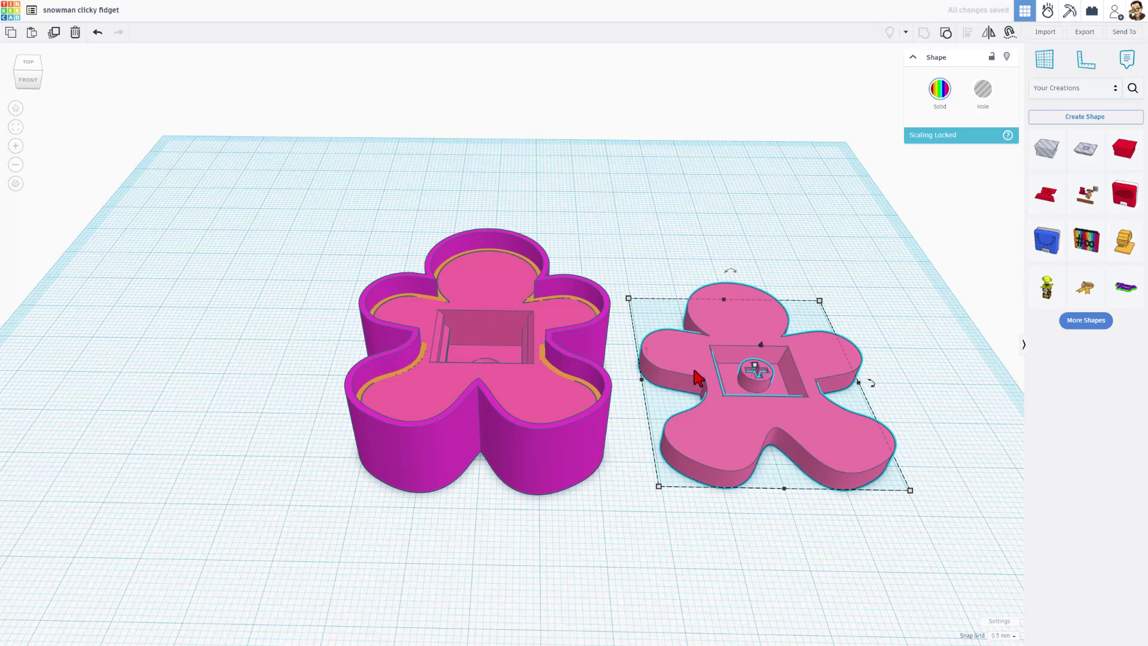
{"action": "left_click", "coordinate": [693, 368]}
{"action": "key", "text": "ctrl+d"}
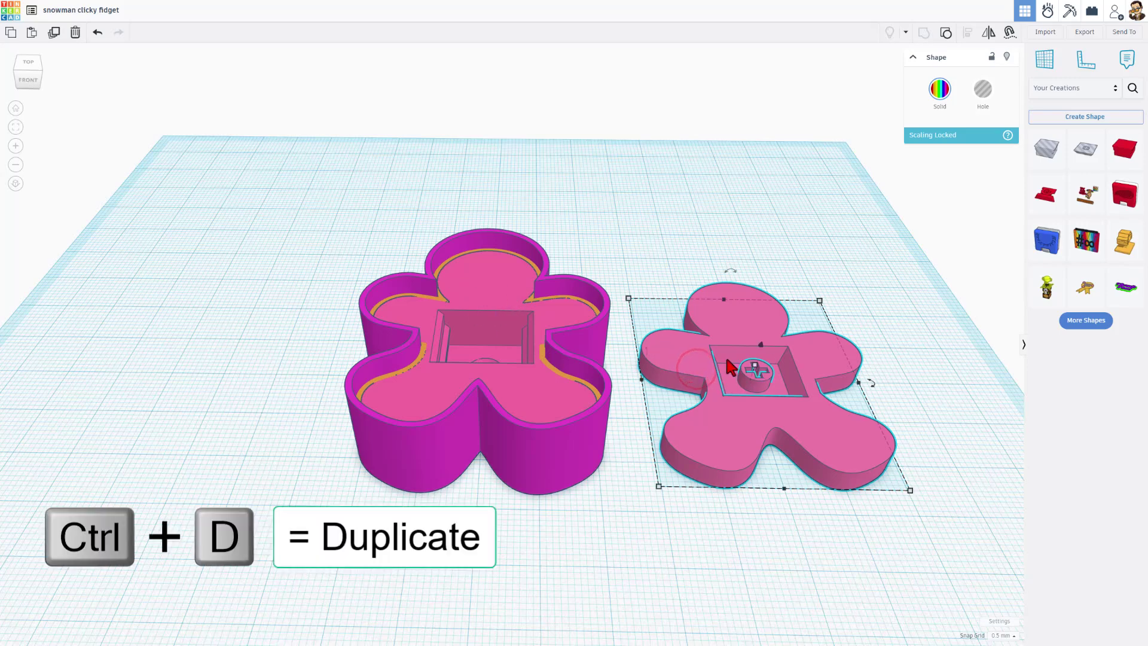
{"action": "key", "text": "w"}
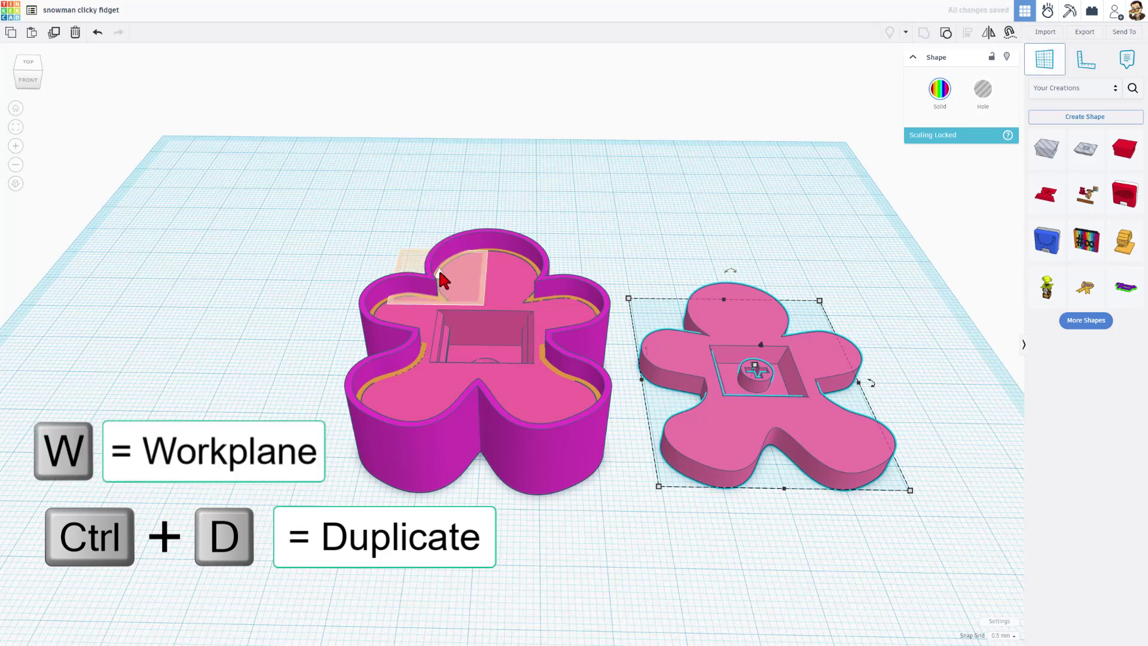
{"action": "left_click", "coordinate": [480, 282]}
{"action": "left_click", "coordinate": [664, 355]}
{"action": "key", "text": "d"}
Move the lid copy over the gingerbread box and centre it on the box in both axes
{"action": "left_click", "coordinate": [396, 186]}
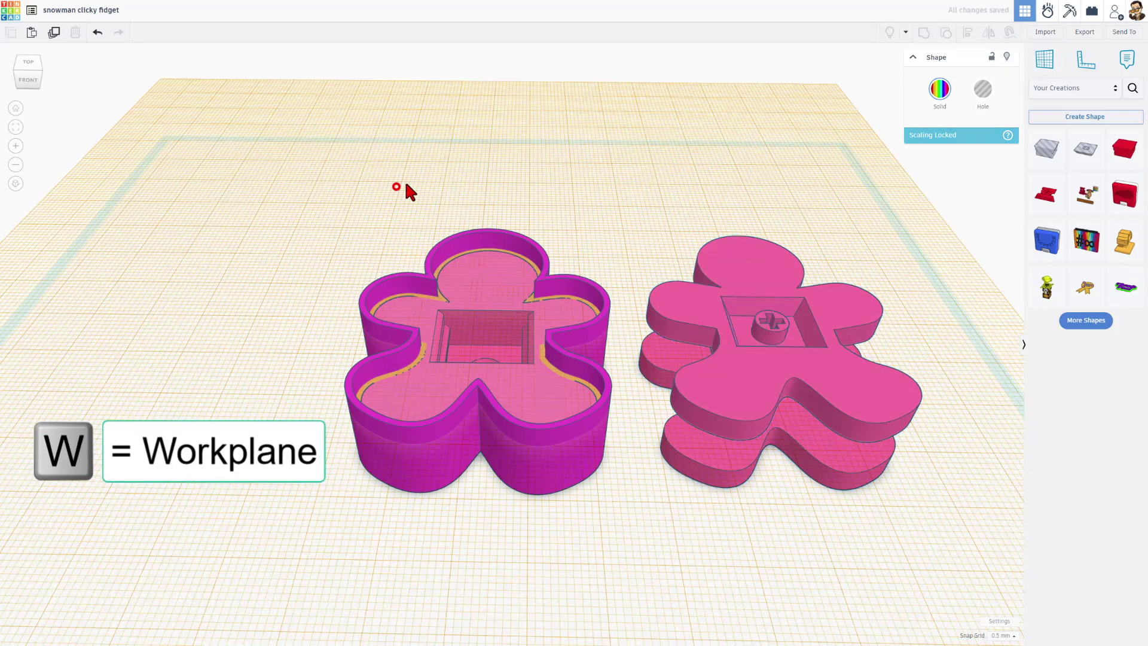
{"action": "mouse_move", "coordinate": [749, 261]}
{"action": "left_mouse_down"}
{"action": "mouse_move", "coordinate": [515, 256]}
{"action": "mouse_move", "coordinate": [472, 236]}
{"action": "left_mouse_up"}
{"action": "left_click_drag", "start_coordinate": [346, 182], "coordinate": [479, 349]}
{"action": "key", "text": "l"}
{"action": "right_click_drag", "start_coordinate": [481, 469], "coordinate": [509, 442]}
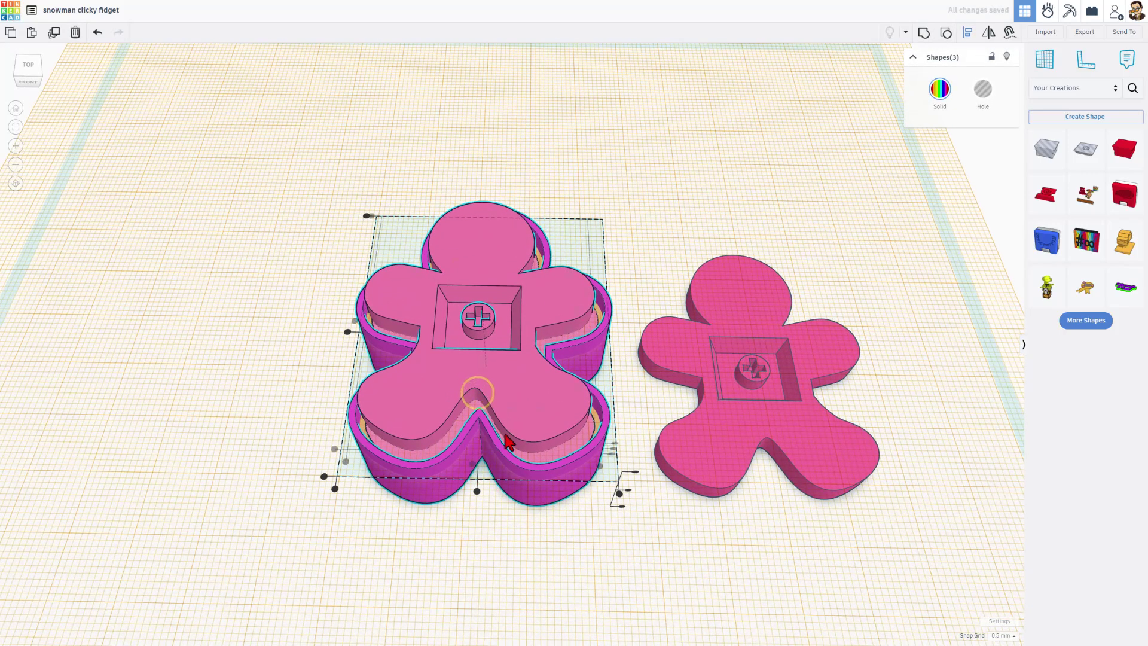
{"action": "left_click", "coordinate": [476, 487]}
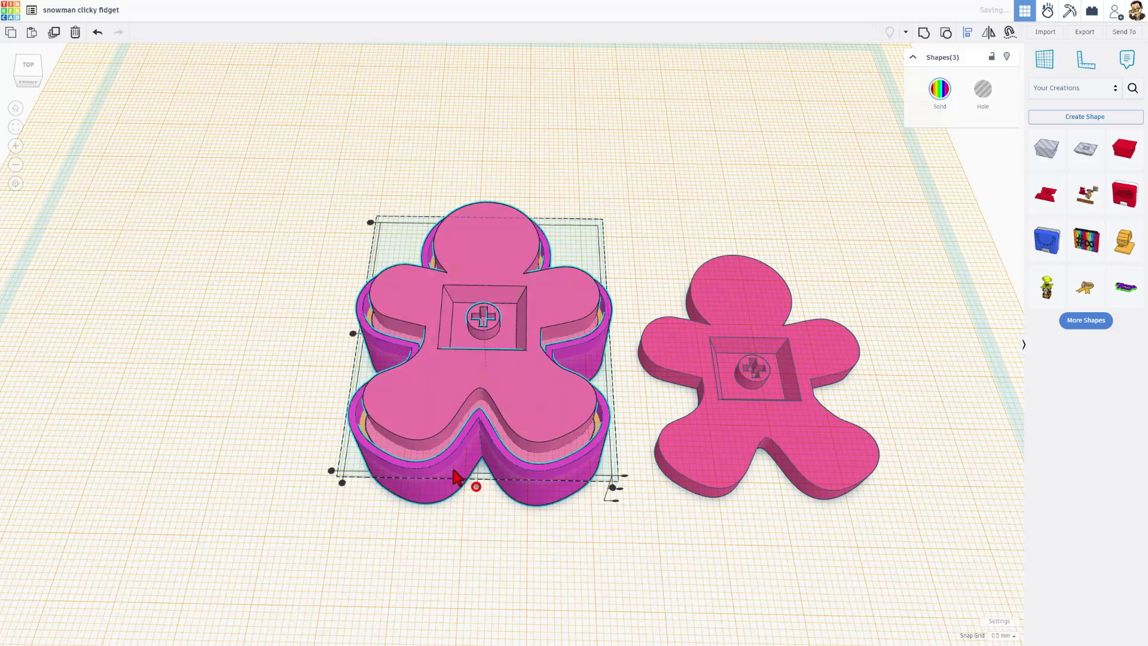
{"action": "left_click", "coordinate": [353, 333]}
{"action": "left_click", "coordinate": [317, 279]}
{"action": "right_click_drag", "start_coordinate": [301, 241], "coordinate": [316, 339]}
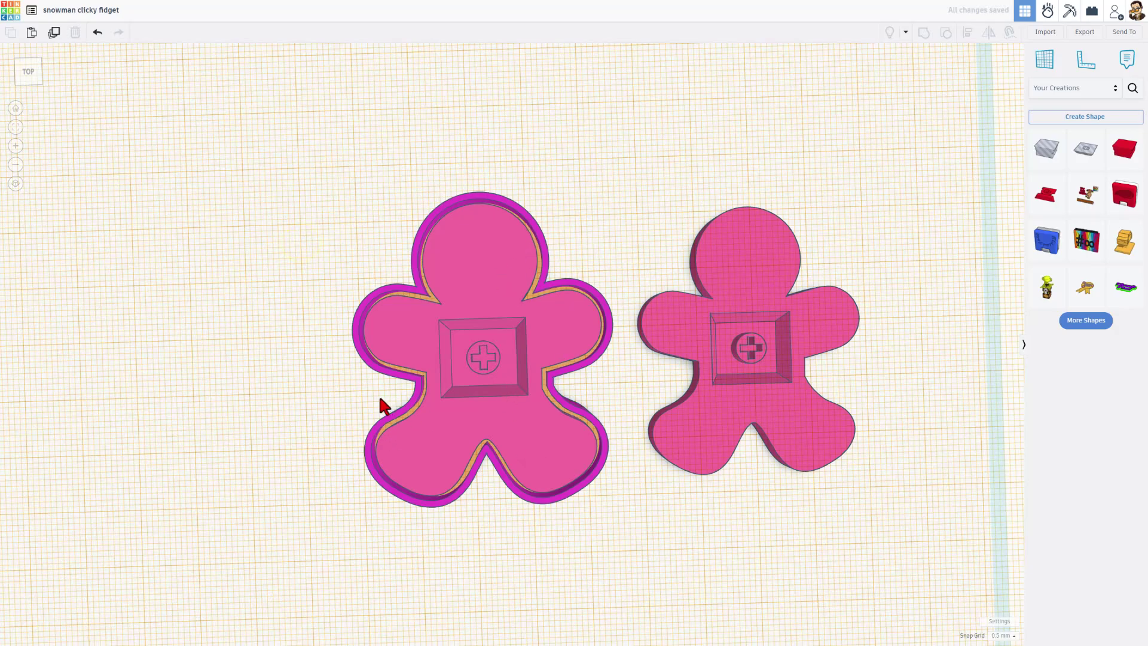
{"action": "right_click_drag", "start_coordinate": [360, 392], "coordinate": [352, 299]}
{"action": "left_click", "coordinate": [479, 291]}
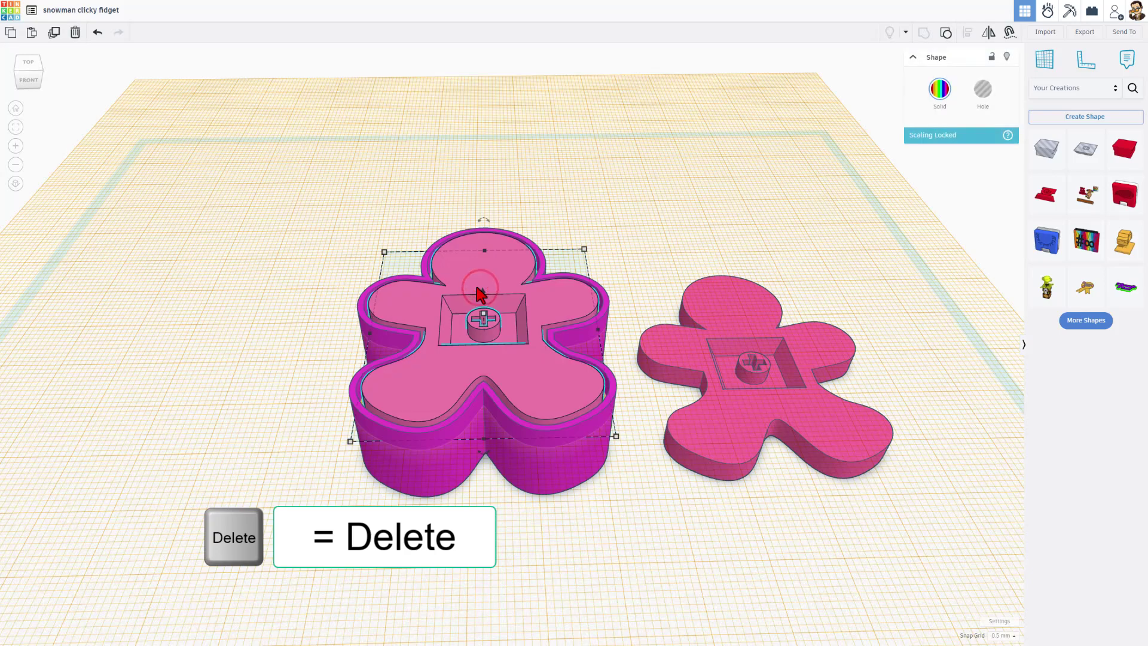
Delete the trial lid copy from the box and flip the gingerbread lid over 180°
{"action": "key", "text": "Delete"}
{"action": "left_click", "coordinate": [771, 340]}
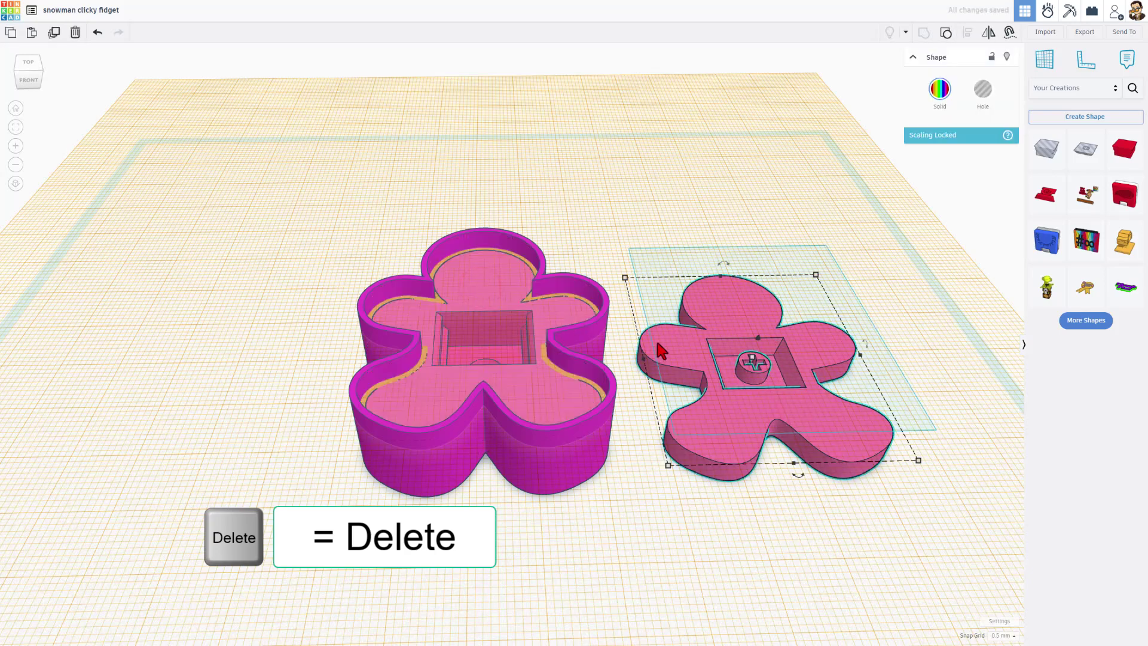
{"action": "left_click_drag", "start_coordinate": [724, 263], "coordinate": [715, 300]}
{"action": "left_click", "coordinate": [766, 548]}
Add a Basic Shapes Scribble and draw a wavy S-shaped stroke in the sketch editor
{"action": "right_click_drag", "start_coordinate": [765, 549], "coordinate": [749, 594]}
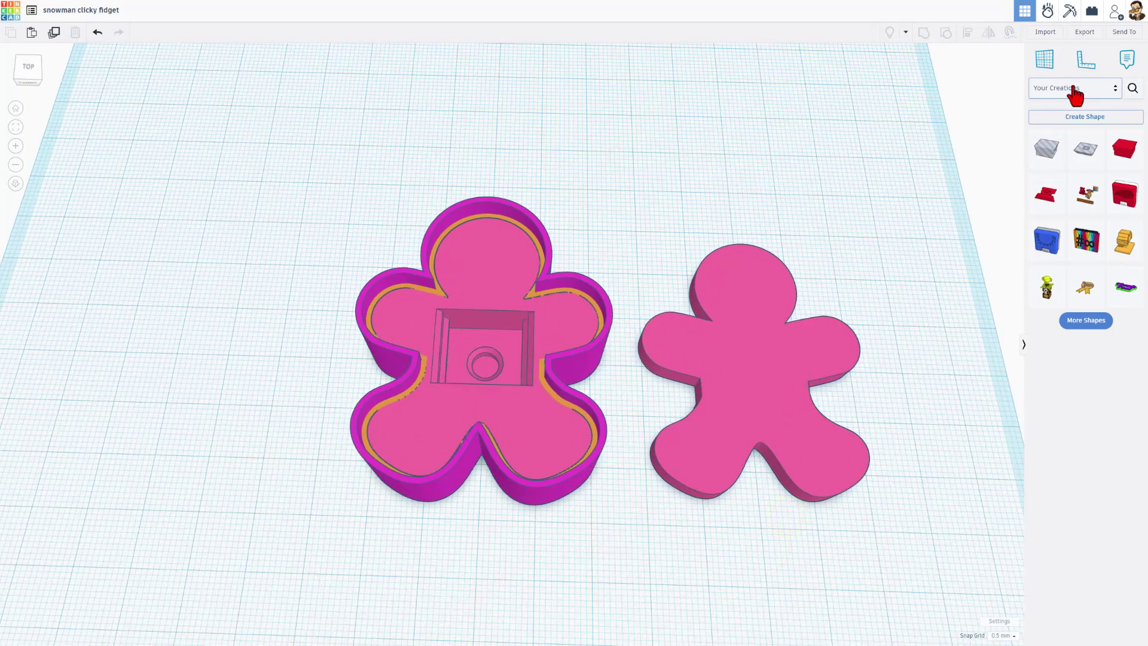
{"action": "left_click", "coordinate": [1073, 87]}
{"action": "left_click", "coordinate": [1064, 124]}
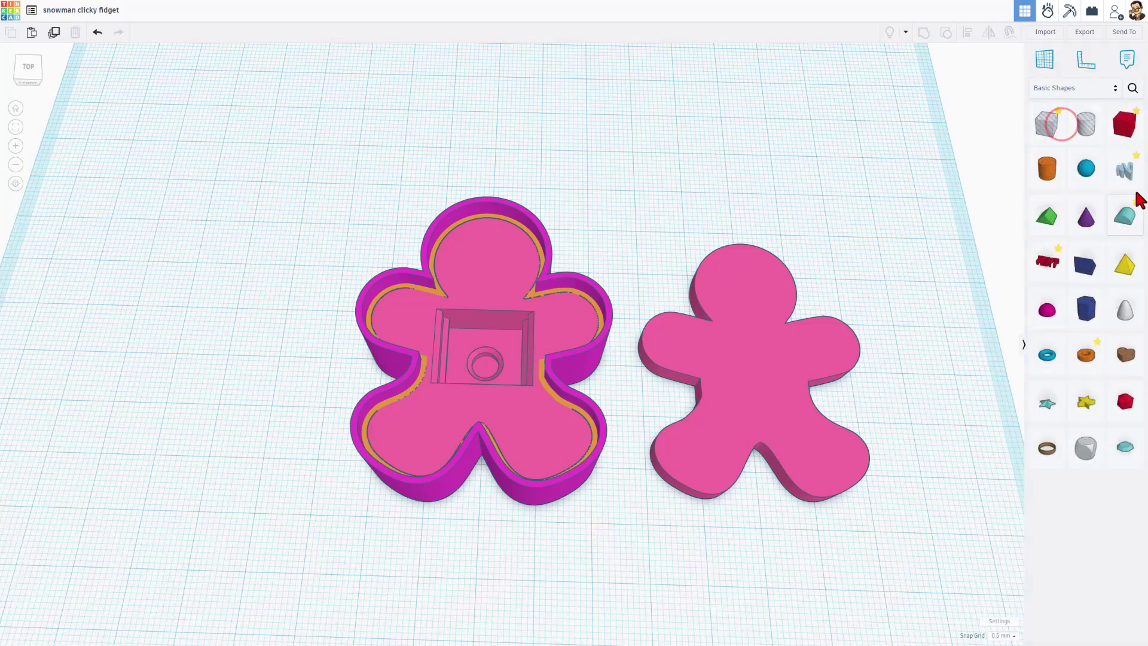
{"action": "mouse_move", "coordinate": [1124, 179]}
{"action": "left_mouse_down"}
{"action": "mouse_move", "coordinate": [764, 374]}
{"action": "mouse_move", "coordinate": [748, 358]}
{"action": "left_mouse_up"}
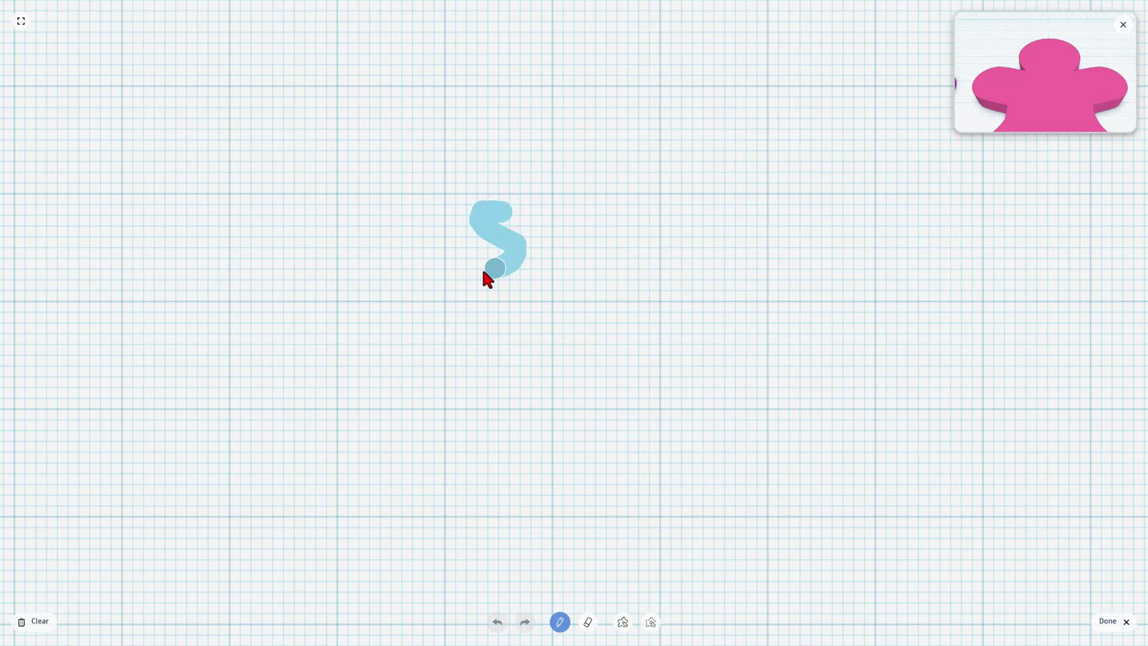
{"action": "left_click", "coordinate": [34, 620]}
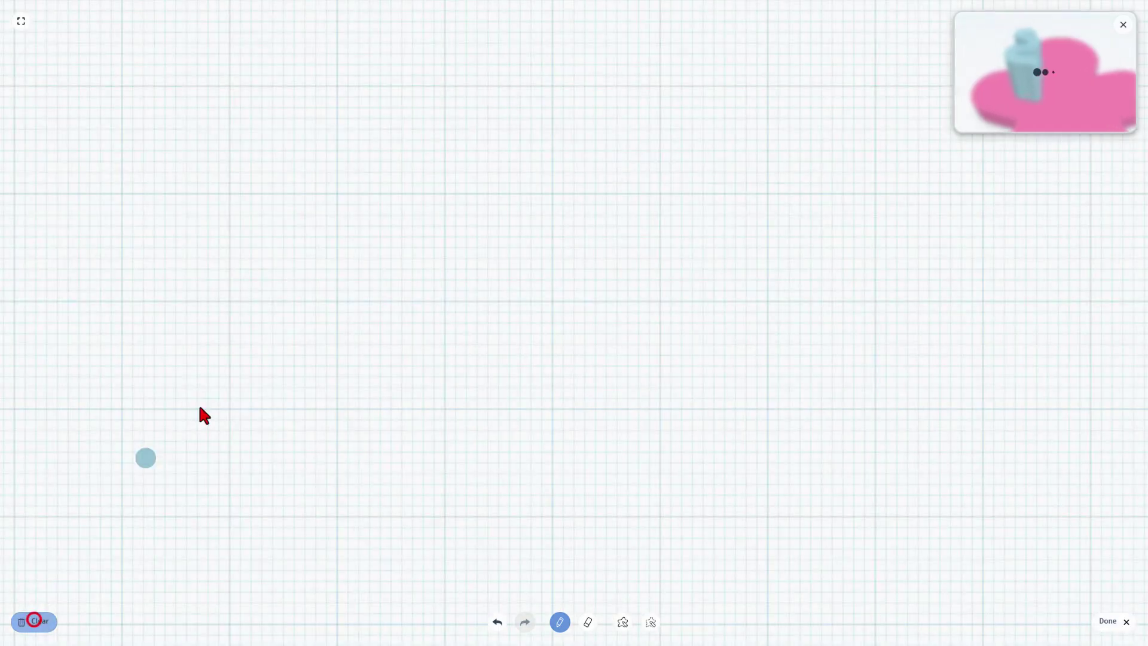
{"action": "left_click", "coordinate": [518, 209]}
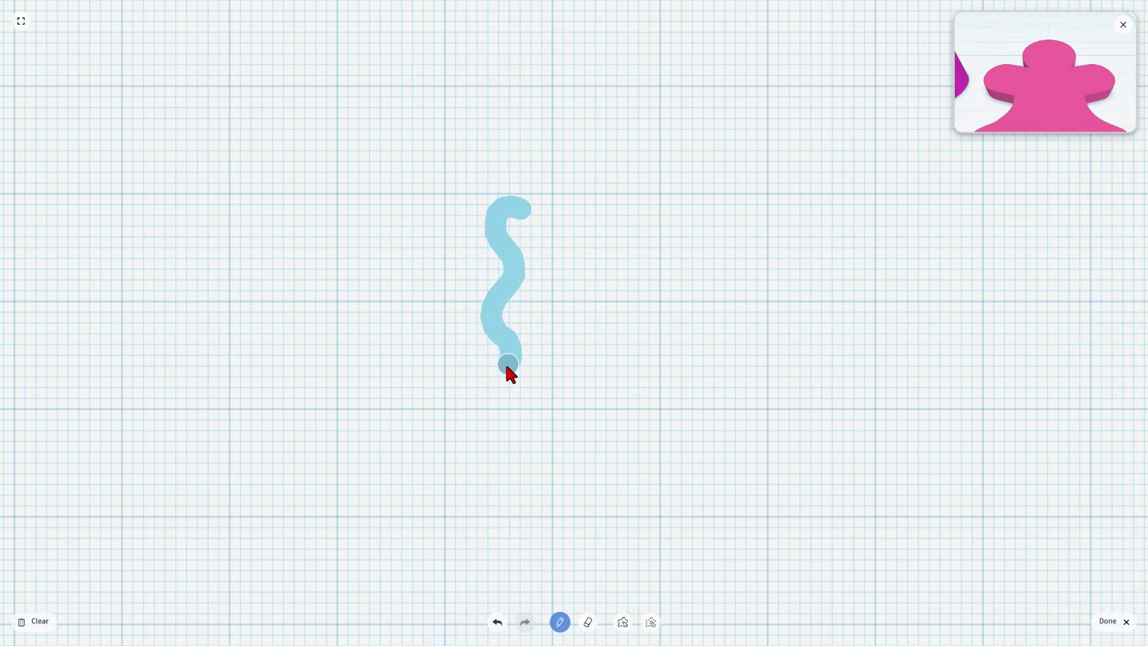
{"action": "left_click_drag", "start_coordinate": [482, 378], "coordinate": [472, 377]}
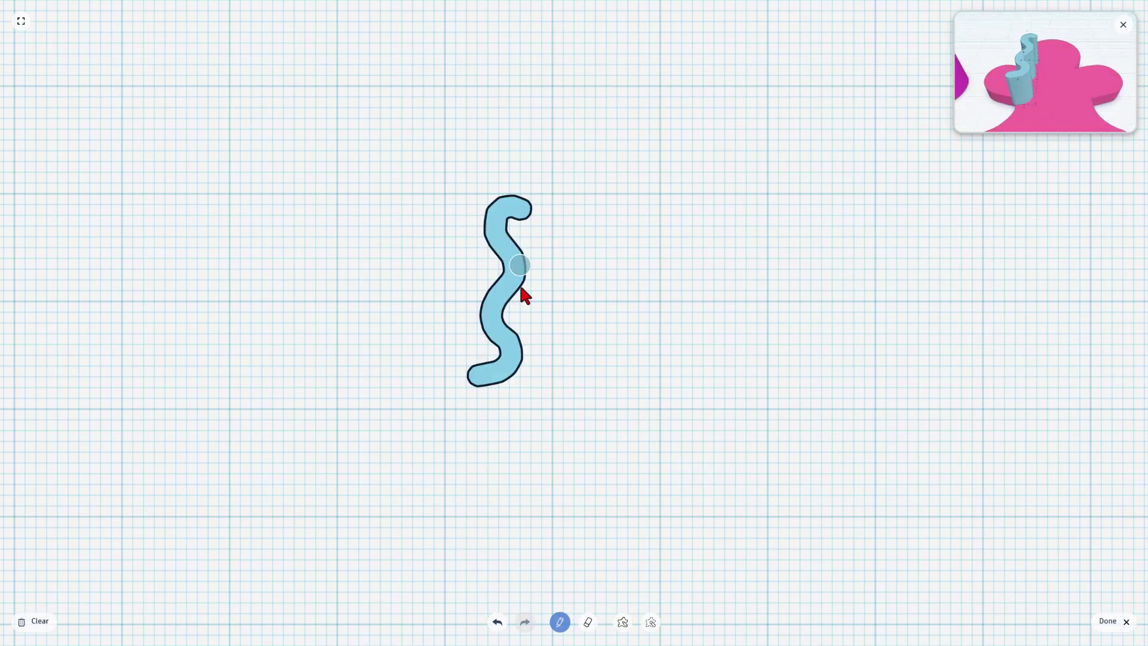
Place the scribble on the lid's left arm, scaled down and rotated 22.5 degrees
{"action": "left_click", "coordinate": [1102, 623]}
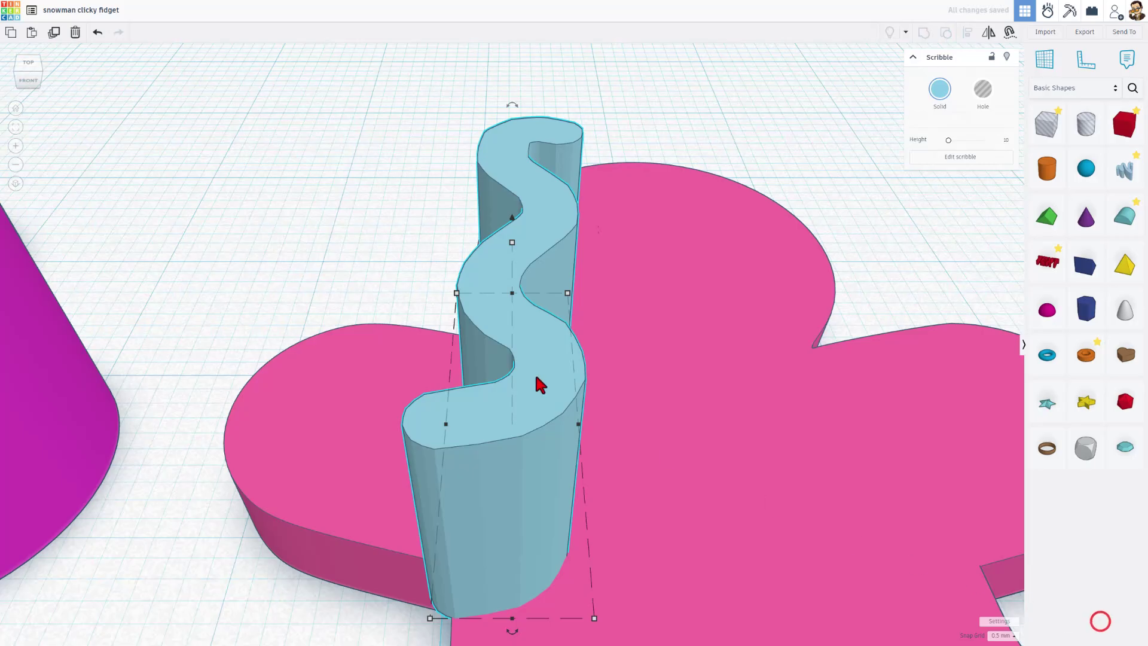
{"action": "scroll", "coordinate": [541, 365], "scroll_direction": "down", "scroll_amount": 4}
{"action": "mouse_move", "coordinate": [538, 383]}
{"action": "left_mouse_down"}
{"action": "mouse_move", "coordinate": [471, 350]}
{"action": "mouse_move", "coordinate": [509, 374]}
{"action": "left_mouse_up"}
{"action": "left_click_drag", "start_coordinate": [531, 324], "coordinate": [504, 409], "text": "shift"}
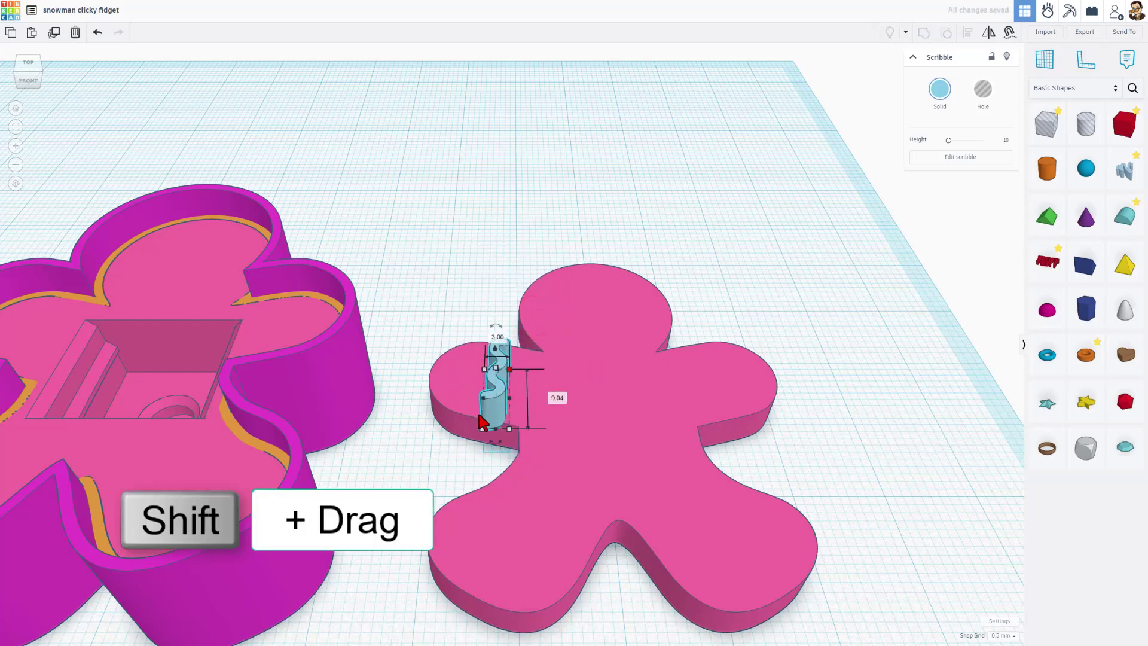
{"action": "left_click", "coordinate": [503, 409], "text": "shift"}
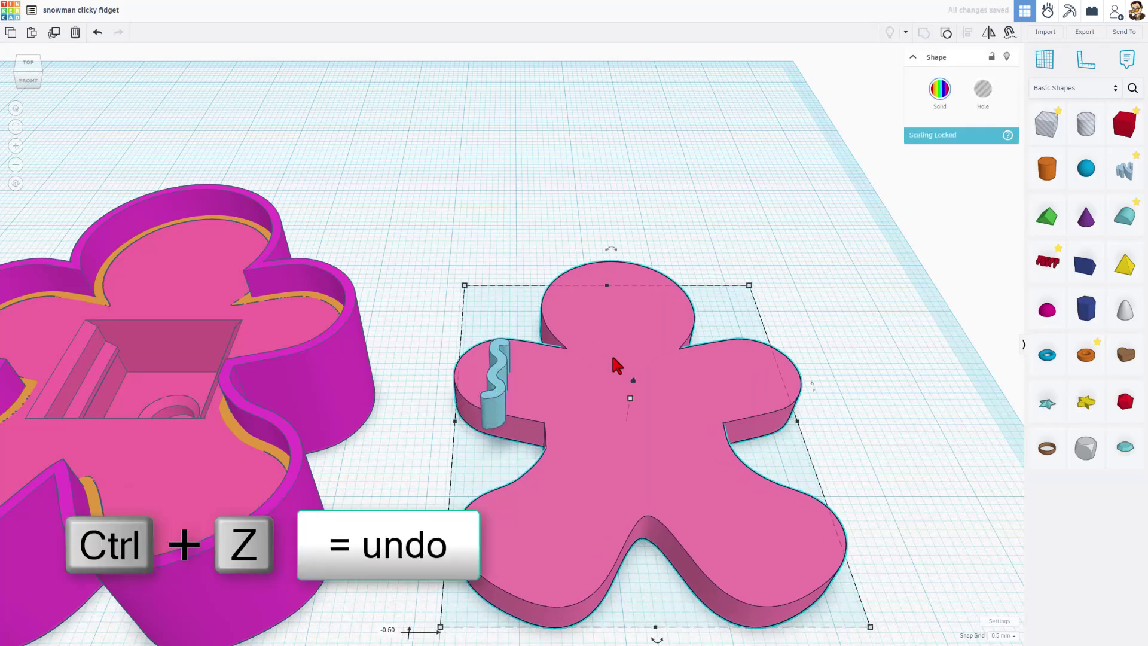
{"action": "key", "text": "ctrl+z"}
{"action": "key", "text": "ctrl+z"}
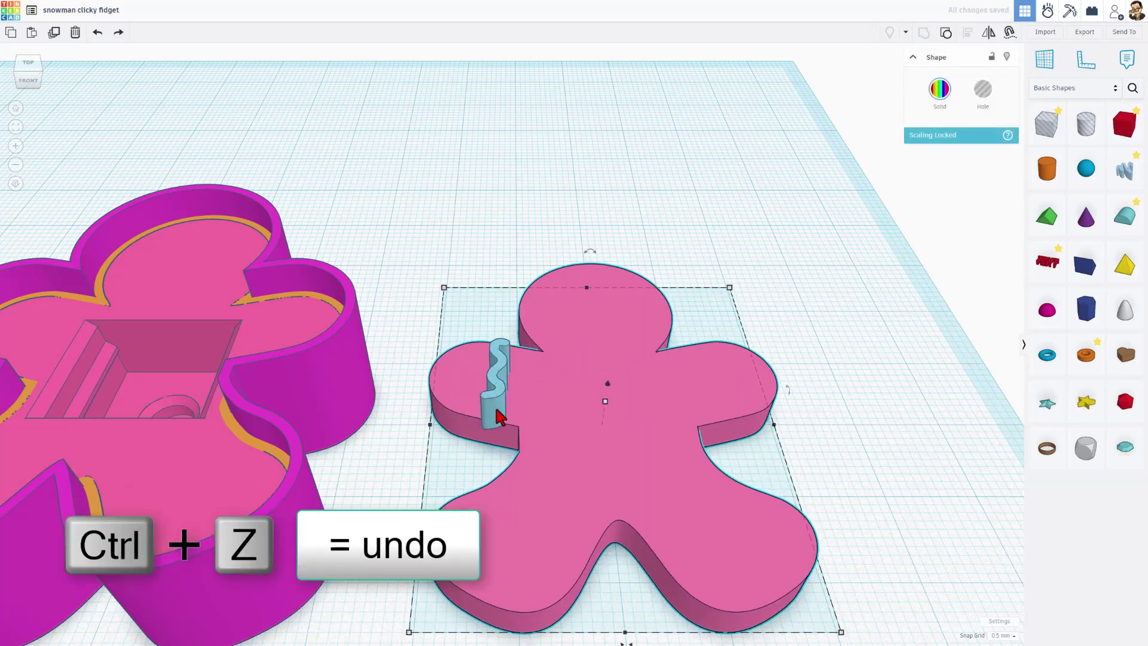
{"action": "right_click_drag", "start_coordinate": [513, 394], "coordinate": [518, 317]}
{"action": "mouse_move", "coordinate": [512, 375]}
{"action": "left_mouse_down"}
{"action": "mouse_move", "coordinate": [512, 410]}
{"action": "mouse_move", "coordinate": [491, 390]}
{"action": "mouse_move", "coordinate": [522, 373]}
{"action": "mouse_move", "coordinate": [495, 381]}
{"action": "mouse_move", "coordinate": [519, 382]}
{"action": "mouse_move", "coordinate": [469, 379]}
{"action": "mouse_move", "coordinate": [440, 494]}
{"action": "mouse_move", "coordinate": [404, 481]}
{"action": "mouse_move", "coordinate": [505, 506]}
{"action": "mouse_move", "coordinate": [399, 492]}
{"action": "mouse_move", "coordinate": [484, 523]}
{"action": "mouse_move", "coordinate": [459, 513]}
{"action": "mouse_move", "coordinate": [479, 525]}
{"action": "mouse_move", "coordinate": [506, 395]}
{"action": "left_mouse_up"}
{"action": "left_click_drag", "start_coordinate": [513, 349], "coordinate": [501, 347]}
Turn the scribble into a hole 0.5 high and reposition it on the arm
{"action": "left_click", "coordinate": [983, 89]}
{"action": "right_click_drag", "start_coordinate": [466, 317], "coordinate": [537, 414]}
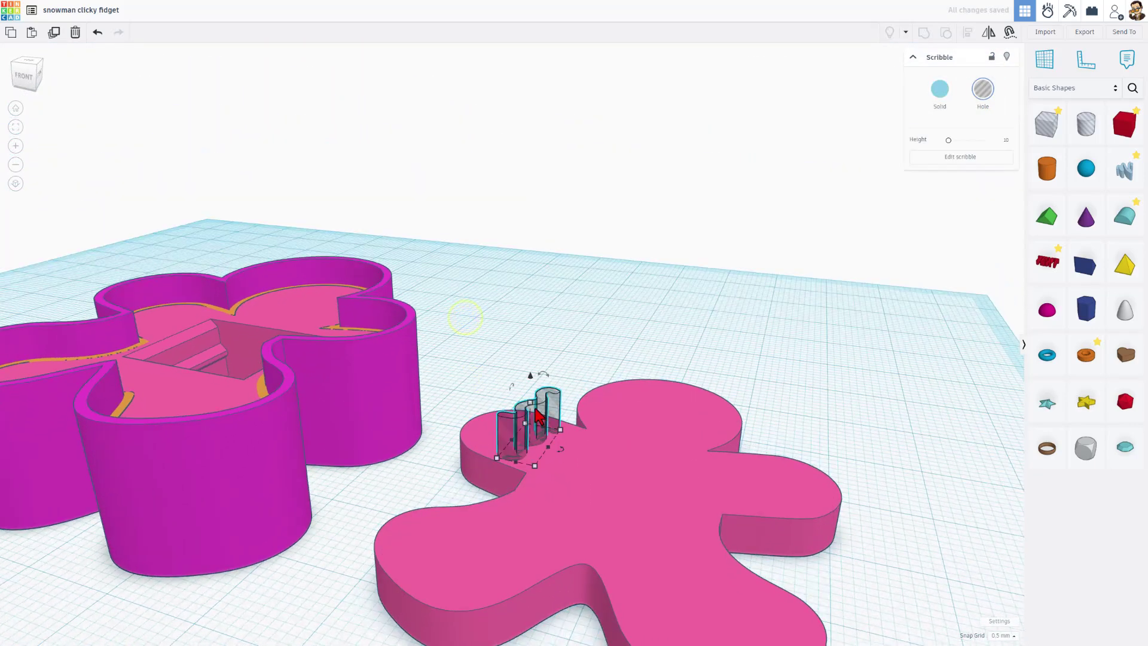
{"action": "left_click", "coordinate": [575, 424]}
{"action": "type", "text": "0.5"}
{"action": "key", "text": "Return"}
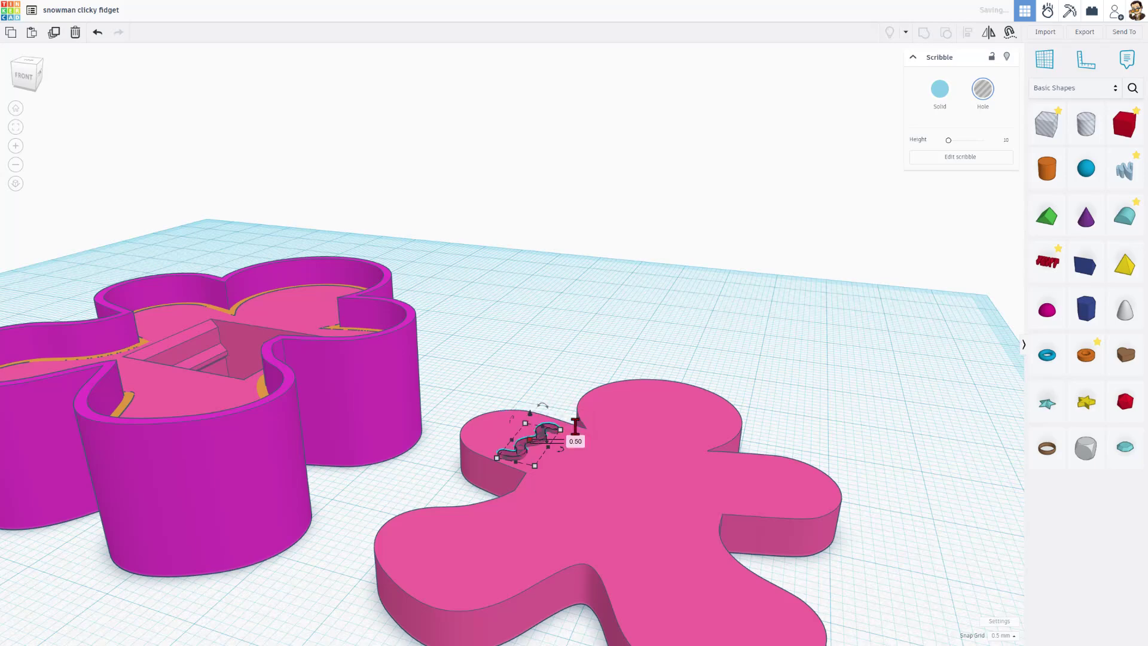
{"action": "right_click_drag", "start_coordinate": [556, 441], "coordinate": [499, 382]}
{"action": "left_click_drag", "start_coordinate": [494, 390], "coordinate": [500, 384]}
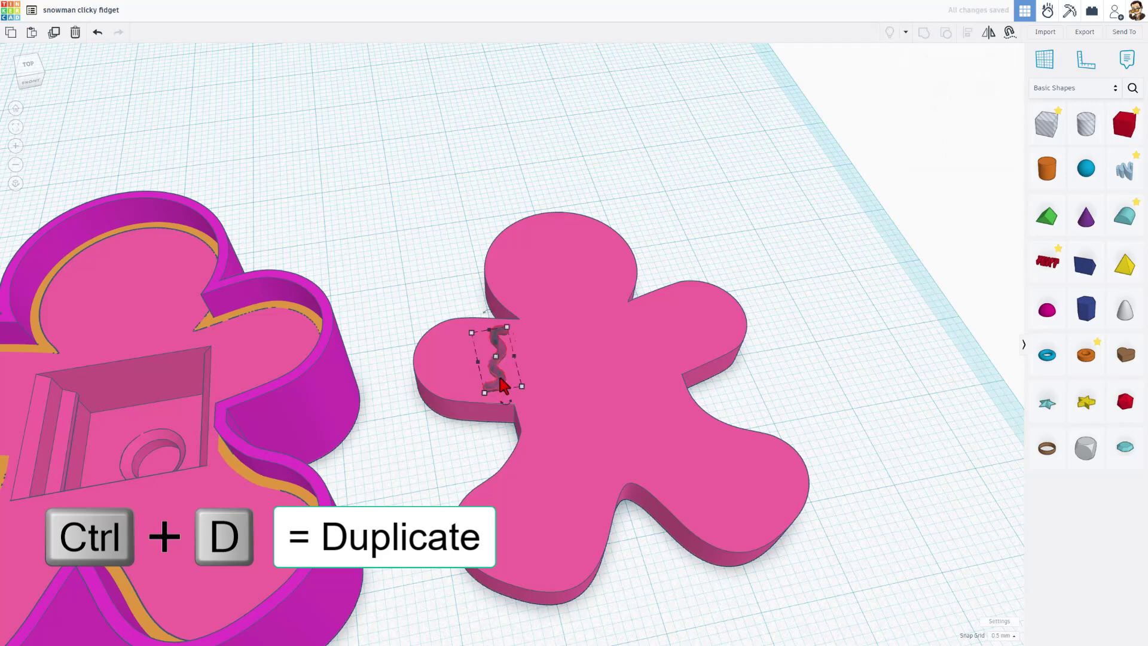
Duplicate the scribble hole onto the right arm and mirror it left to right
{"action": "key", "text": "ctrl+d"}
{"action": "key", "text": "shift+Right"}
{"action": "key", "text": "shift+Right"}
{"action": "key", "text": "shift+Right"}
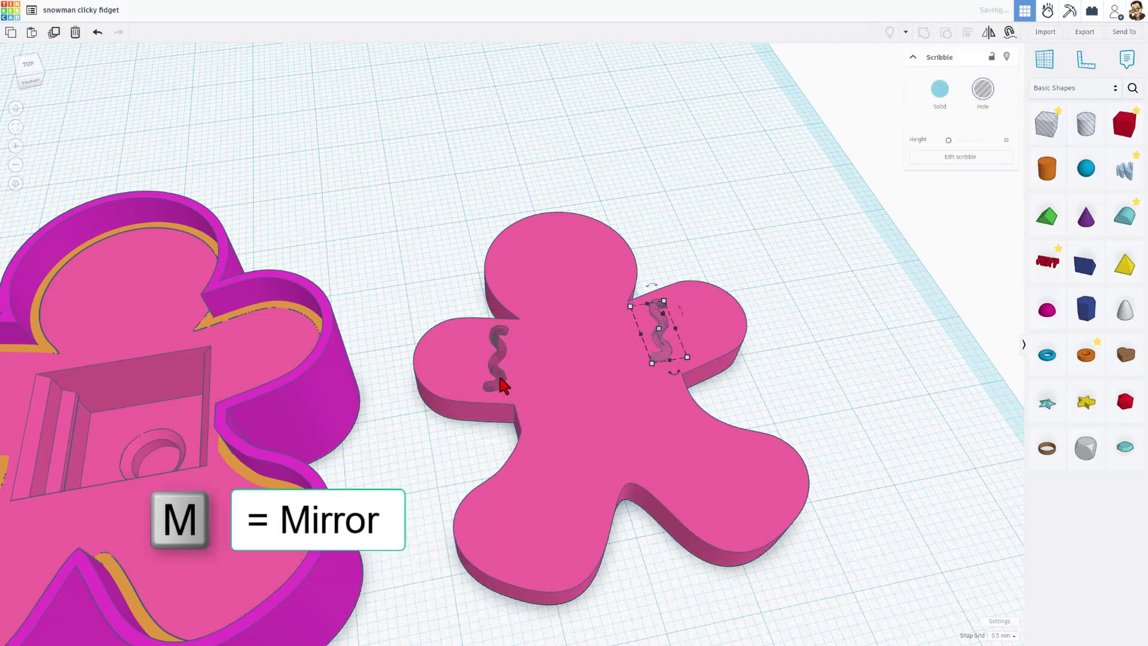
{"action": "left_click", "coordinate": [989, 31]}
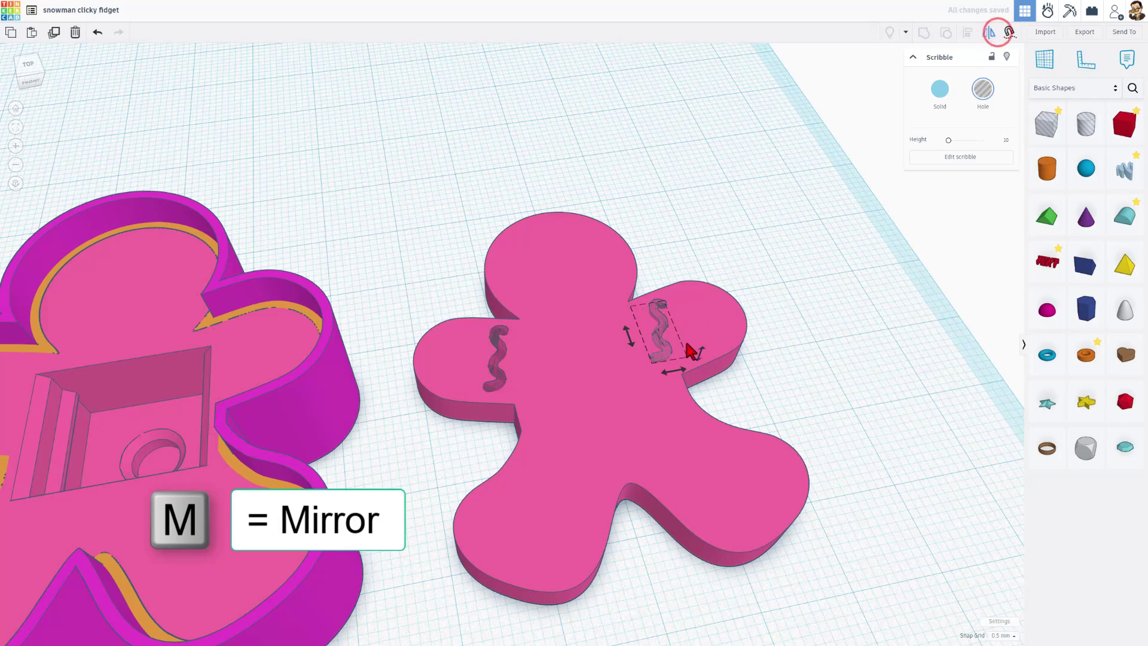
{"action": "left_click", "coordinate": [674, 372]}
{"action": "left_click", "coordinate": [741, 374]}
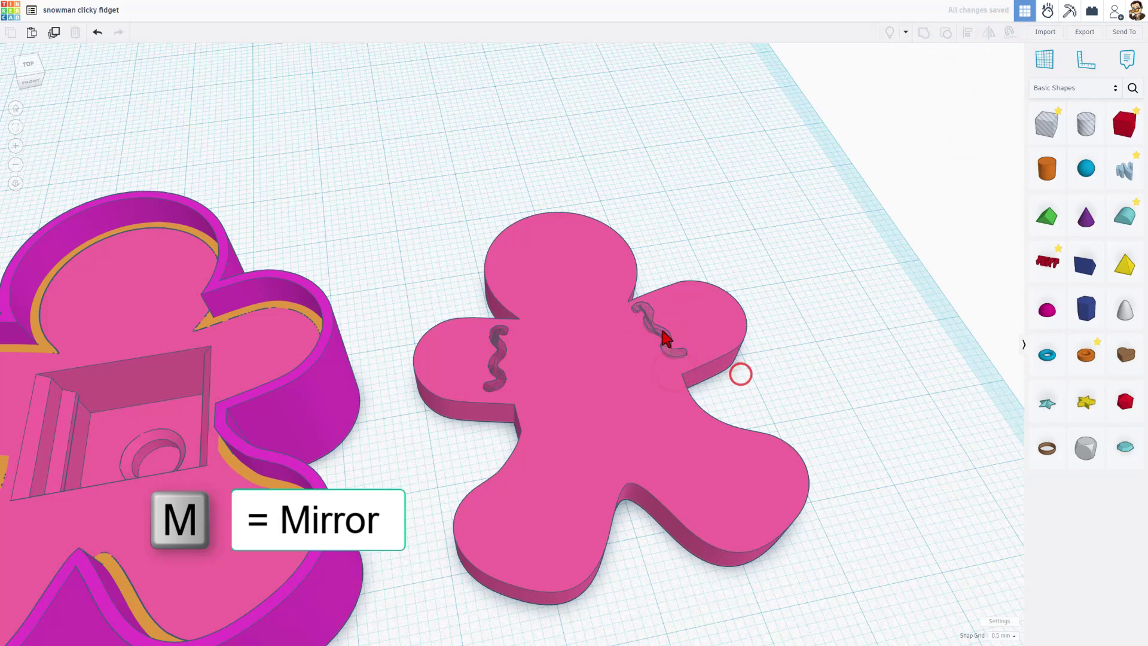
{"action": "left_click", "coordinate": [661, 337]}
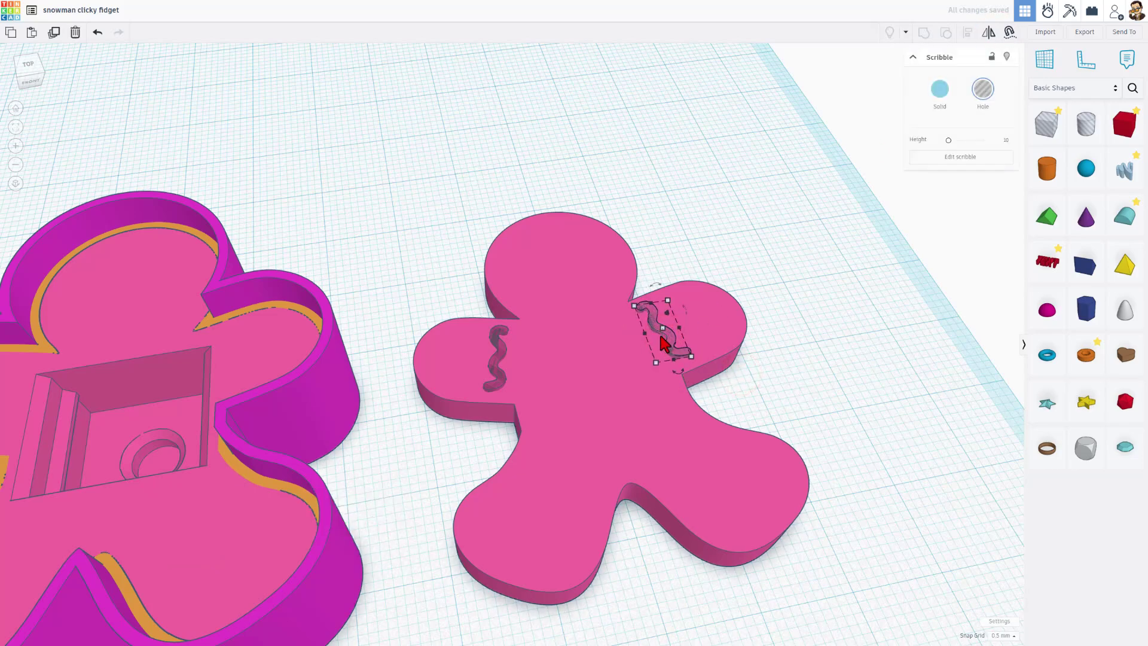
{"action": "left_click", "coordinate": [498, 371]}
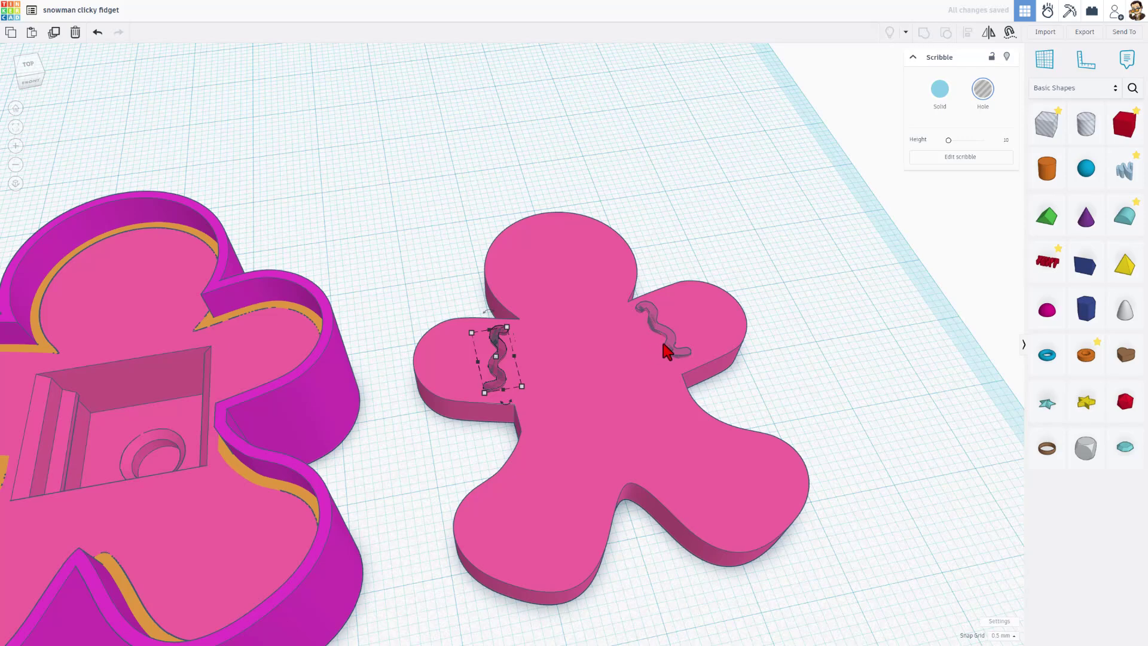
{"action": "right_click_drag", "start_coordinate": [663, 342], "coordinate": [666, 379]}
{"action": "left_click", "coordinate": [802, 425]}
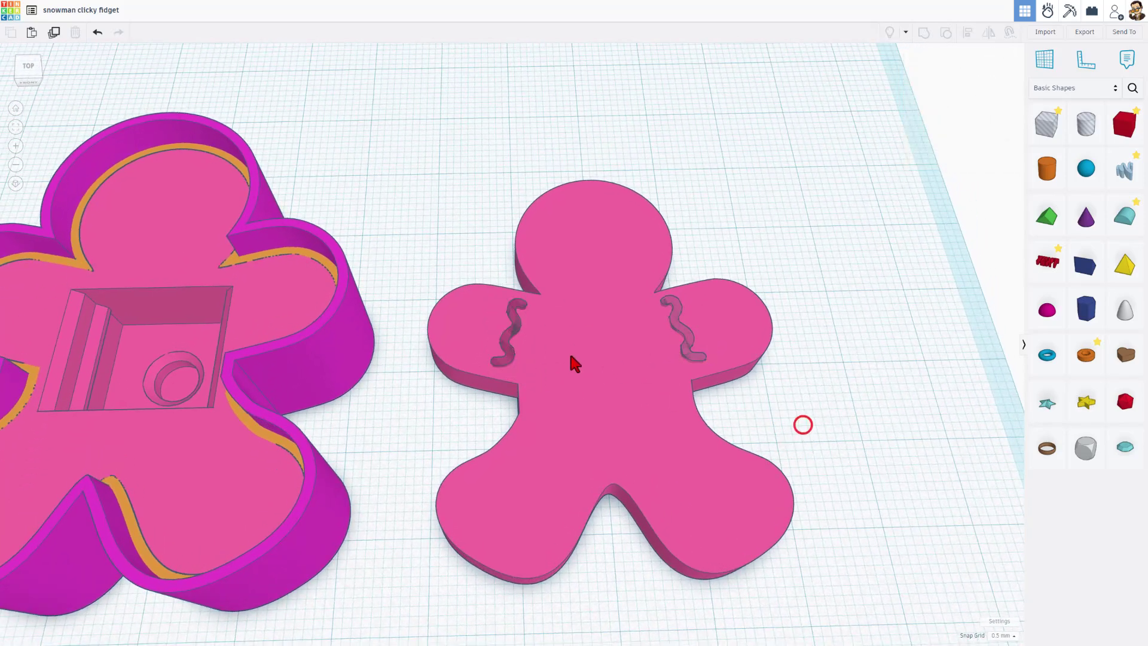
Duplicate the left-arm scribble hole and place it, rotated, on the left leg
{"action": "left_click", "coordinate": [510, 342]}
{"action": "key", "text": "ctrl+d"}
{"action": "left_click", "coordinate": [506, 355]}
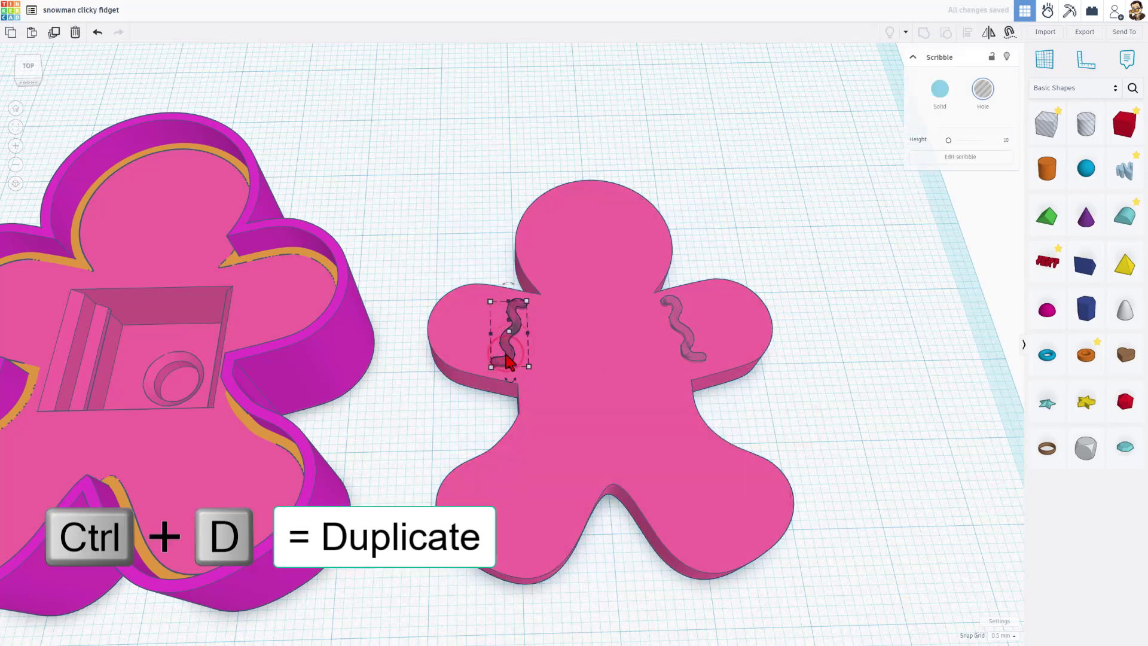
{"action": "key", "text": "ctrl+d"}
{"action": "key", "text": "shift+Down"}
{"action": "key", "text": "shift+Down"}
{"action": "key", "text": "shift+Down"}
{"action": "key", "text": "shift+Right"}
{"action": "key", "text": "shift+Right"}
{"action": "key", "text": "shift+Left"}
{"action": "key", "text": "shift+Up"}
{"action": "mouse_move", "coordinate": [561, 507]}
{"action": "left_mouse_down"}
{"action": "mouse_move", "coordinate": [657, 513]}
{"action": "mouse_move", "coordinate": [605, 541]}
{"action": "left_mouse_up"}
{"action": "mouse_move", "coordinate": [573, 469]}
{"action": "left_mouse_down"}
{"action": "mouse_move", "coordinate": [550, 525]}
{"action": "mouse_move", "coordinate": [582, 551]}
{"action": "mouse_move", "coordinate": [556, 607]}
{"action": "mouse_move", "coordinate": [571, 598]}
{"action": "left_mouse_up"}
Copy the left-leg squiggle onto the right leg and mirror it horizontally
{"action": "key", "text": "ctrl+d"}
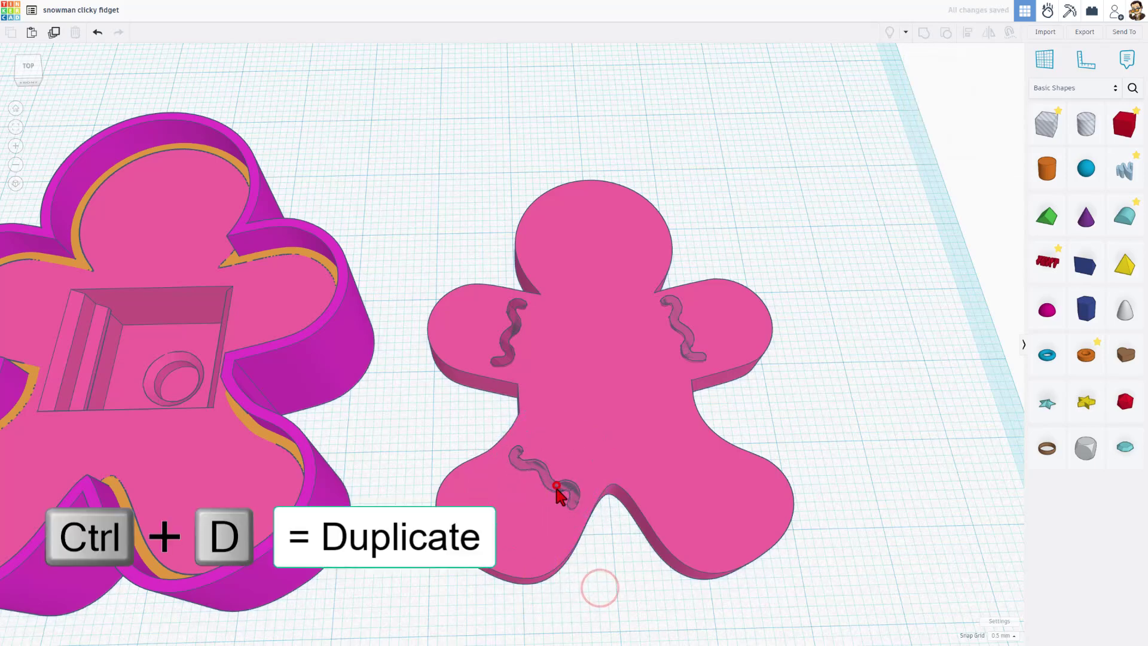
{"action": "left_click_drag", "start_coordinate": [557, 492], "coordinate": [573, 489]}
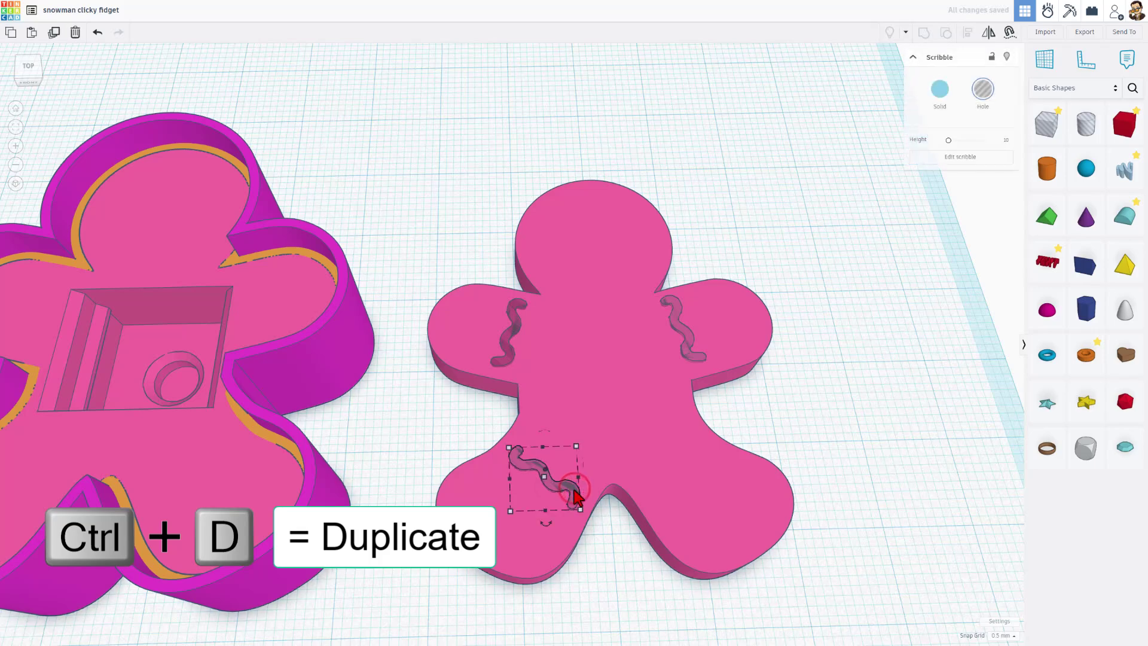
{"action": "key", "text": "shift+Right"}
{"action": "key", "text": "shift+Right"}
{"action": "key", "text": "shift+Right"}
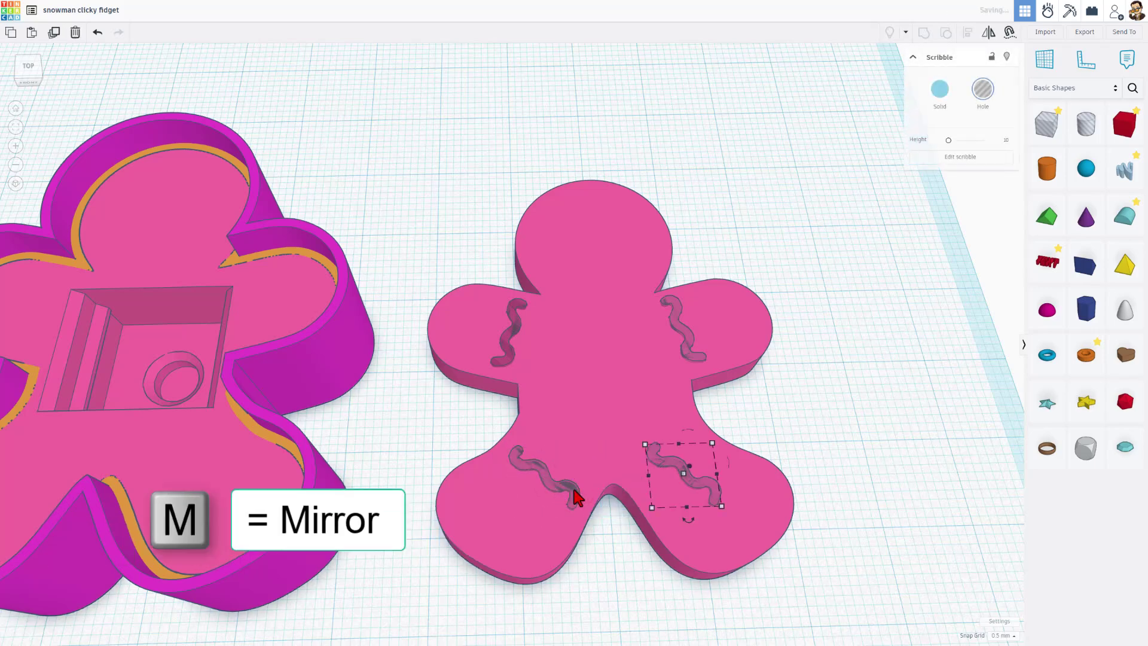
{"action": "left_click", "coordinate": [987, 34]}
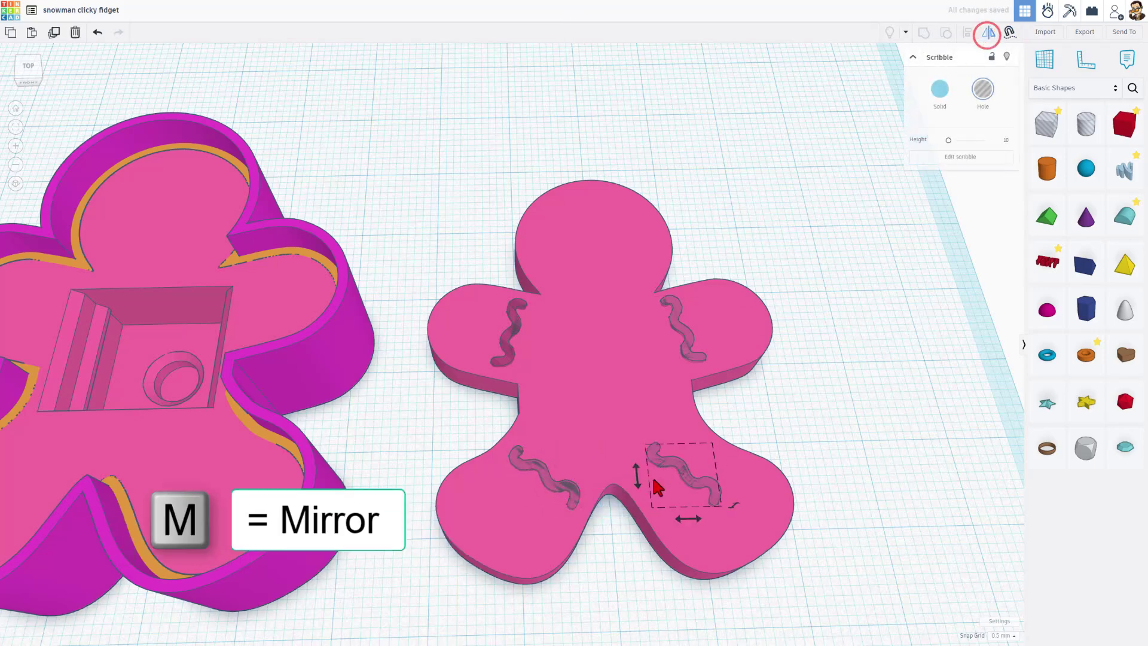
{"action": "left_click", "coordinate": [688, 519]}
{"action": "left_click", "coordinate": [748, 437]}
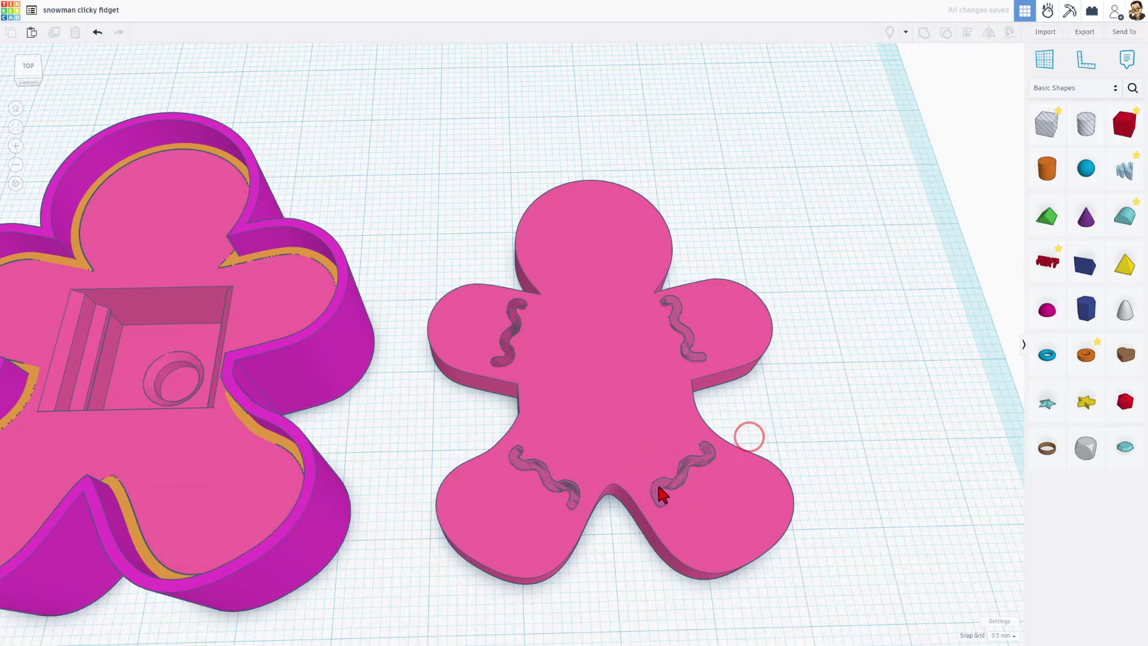
Place a 64-sided cylinder hole on the head, sized 6.50 by 6.50
{"action": "right_click_drag", "start_coordinate": [575, 396], "coordinate": [559, 321]}
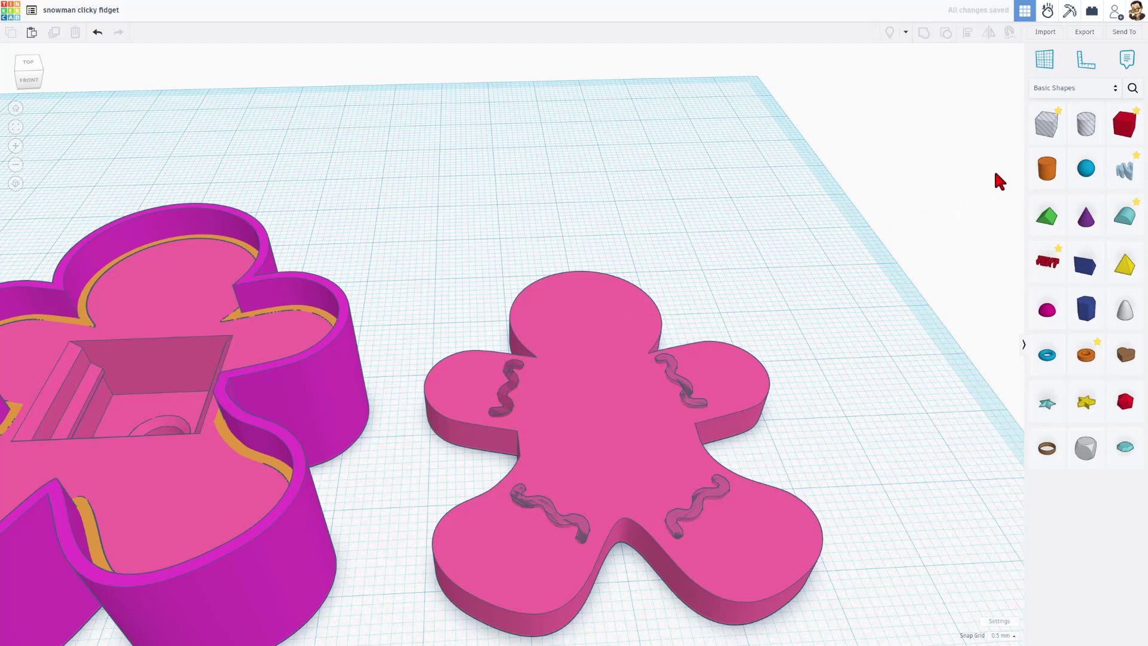
{"action": "left_click", "coordinate": [1086, 133]}
{"action": "left_click", "coordinate": [570, 319]}
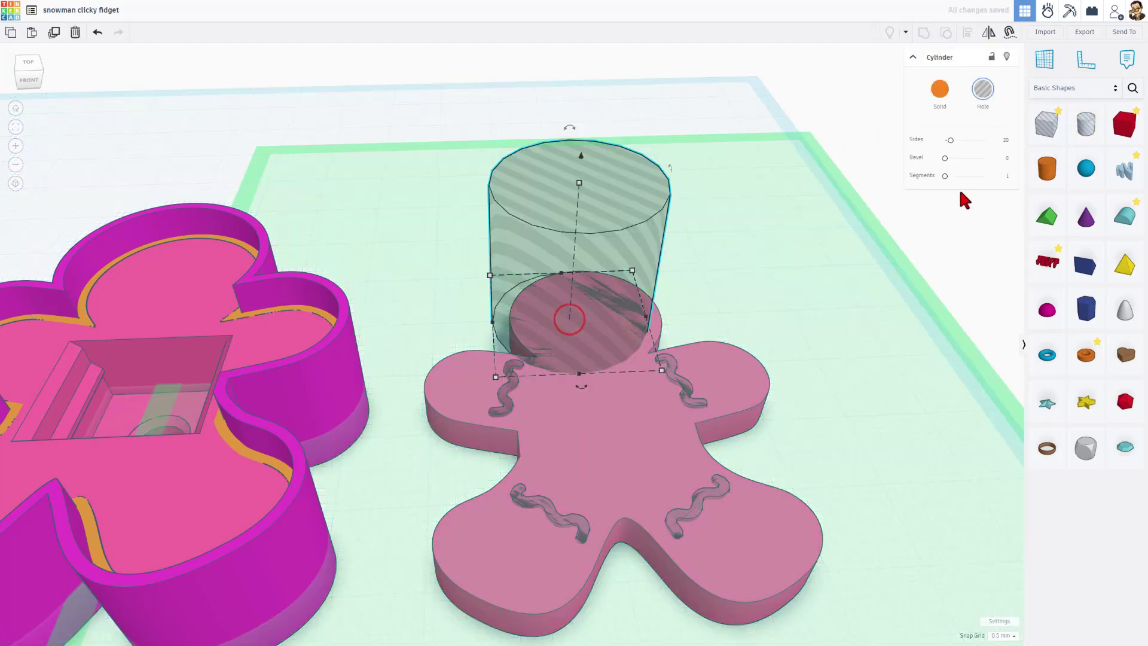
{"action": "left_click", "coordinate": [952, 140]}
{"action": "left_click_drag", "start_coordinate": [952, 140], "coordinate": [986, 141]}
{"action": "left_click_drag", "start_coordinate": [658, 370], "coordinate": [559, 314]}
Duplicate the eye hole for the right eye and again for a chest button
{"action": "key", "text": "ctrl+d"}
{"action": "key", "text": "shift+Right"}
{"action": "key", "text": "shift+Right"}
{"action": "key", "text": "Left"}
{"action": "key", "text": "Left"}
{"action": "key", "text": "Left"}
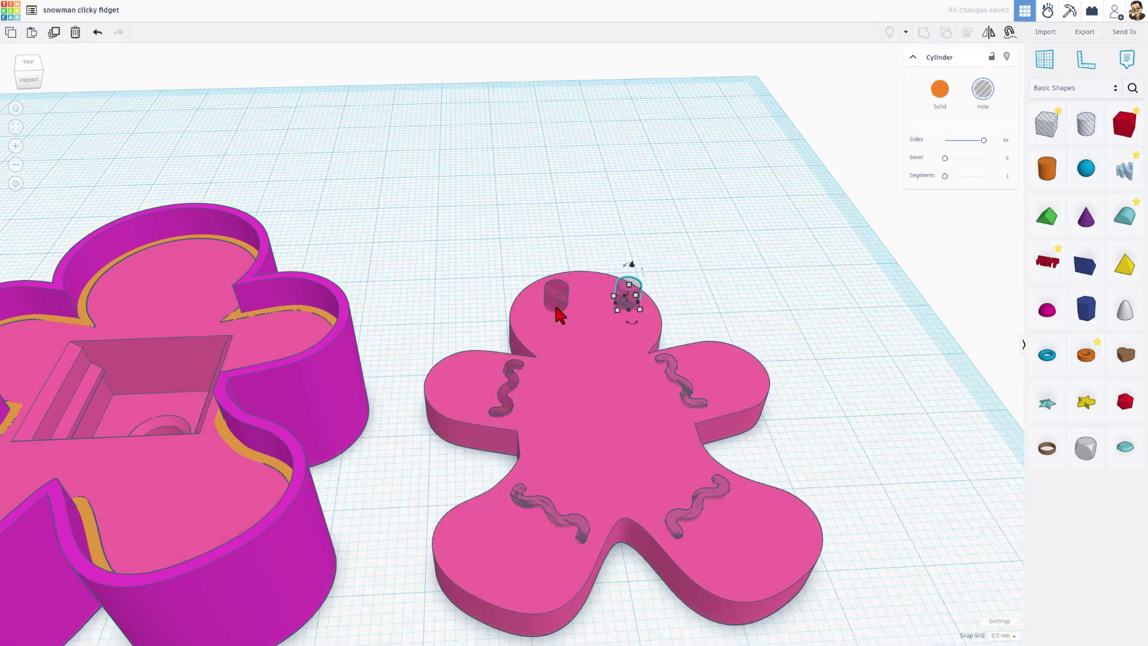
{"action": "key", "text": "Left"}
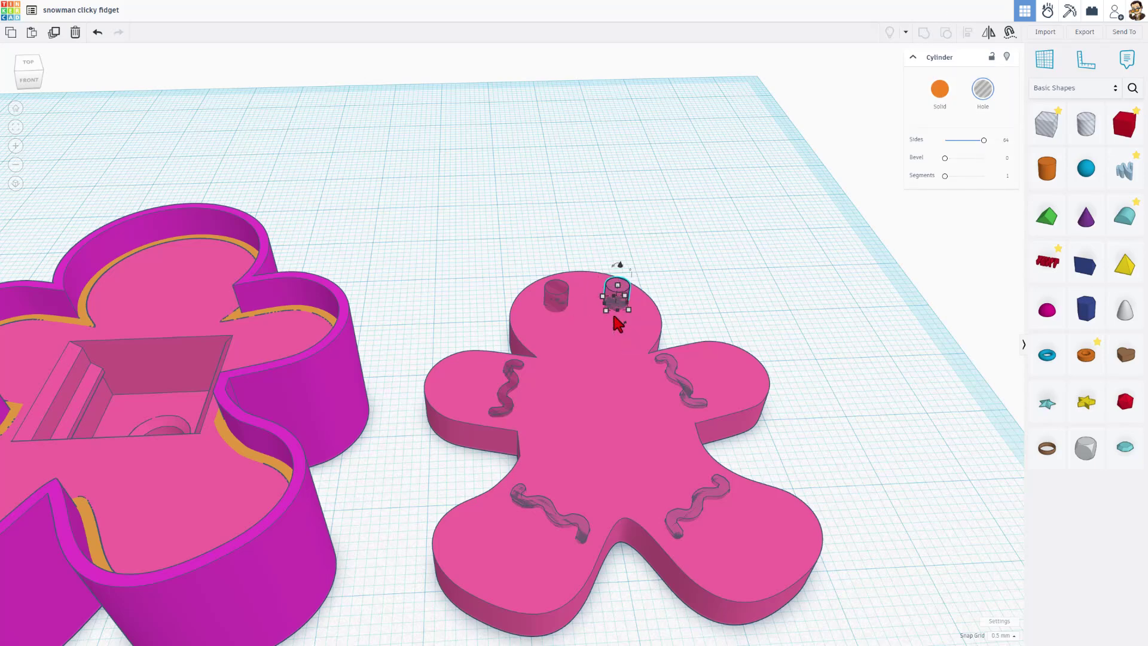
{"action": "key", "text": "ctrl+d"}
{"action": "key", "text": "shift+Down"}
{"action": "key", "text": "shift+Down"}
{"action": "key", "text": "shift+Left"}
{"action": "key", "text": "shift+Left"}
{"action": "key", "text": "shift+Down"}
{"action": "key", "text": "shift+Right"}
Group the two eye holes together
{"action": "left_click", "coordinate": [664, 261]}
{"action": "left_click", "coordinate": [615, 293]}
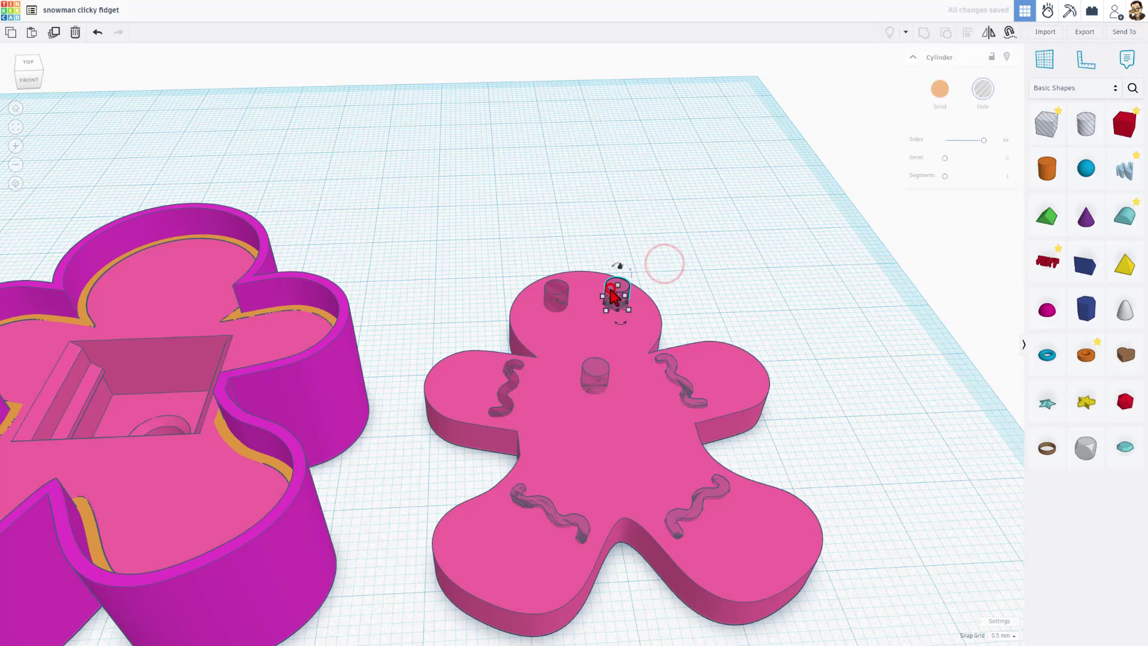
{"action": "left_click", "coordinate": [556, 299], "text": "shift"}
{"action": "key", "text": "ctrl+g"}
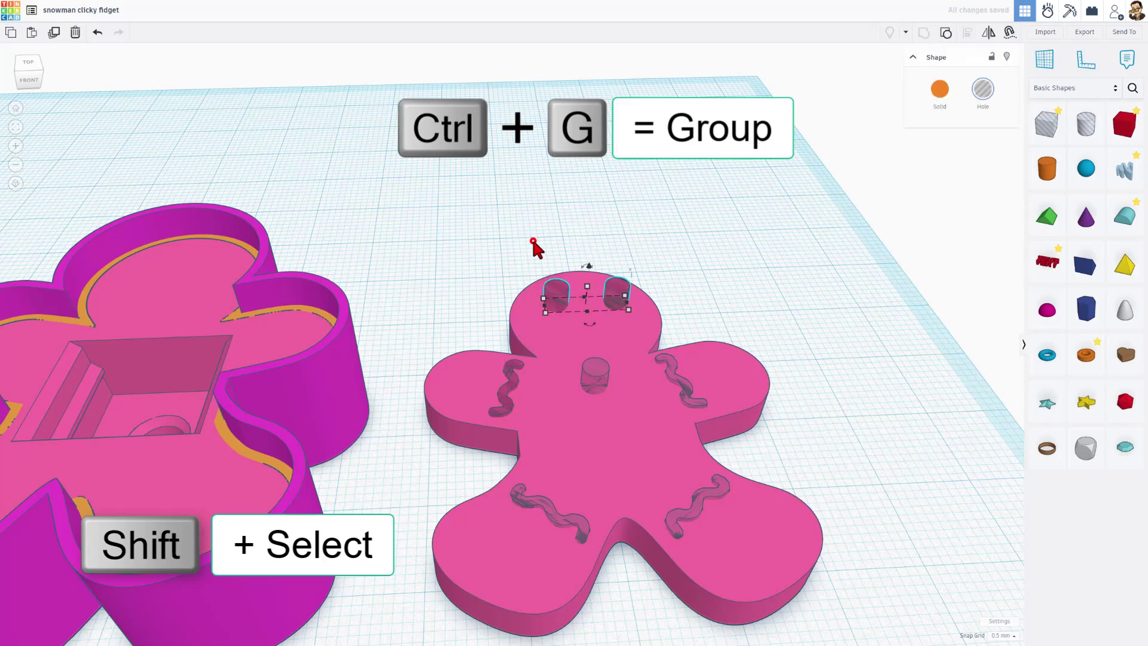
Centre the grouped eyes across the gingerbread body with the Align tool
{"action": "left_click", "coordinate": [604, 313], "text": "shift"}
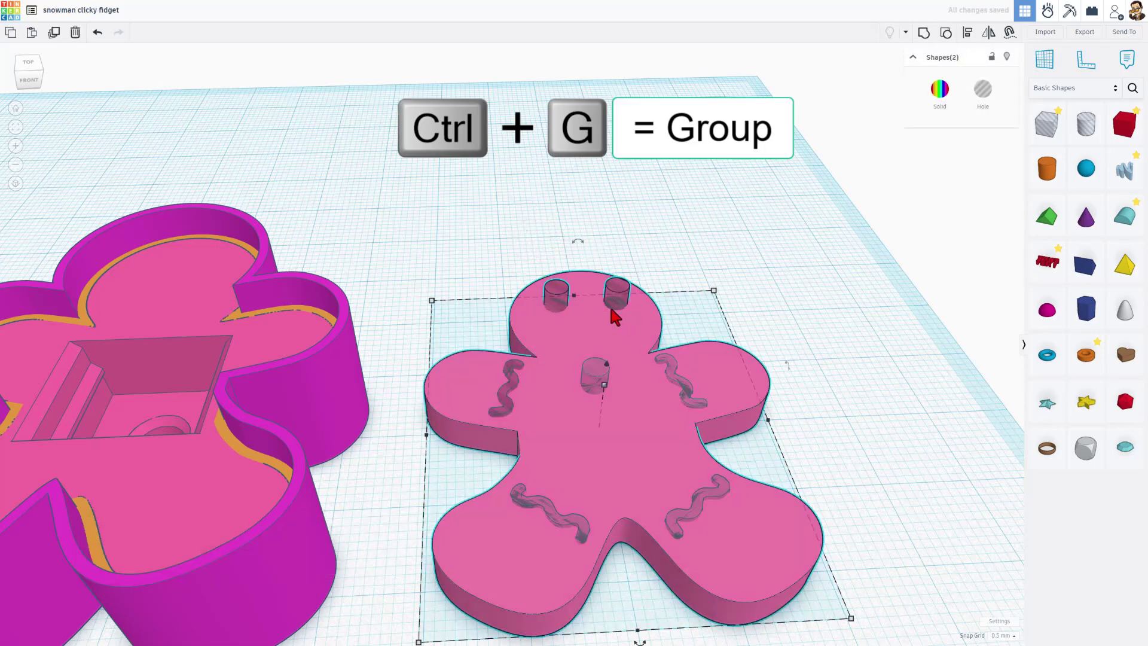
{"action": "key", "text": "l"}
{"action": "scroll", "coordinate": [581, 318], "scroll_direction": "down", "scroll_amount": 2}
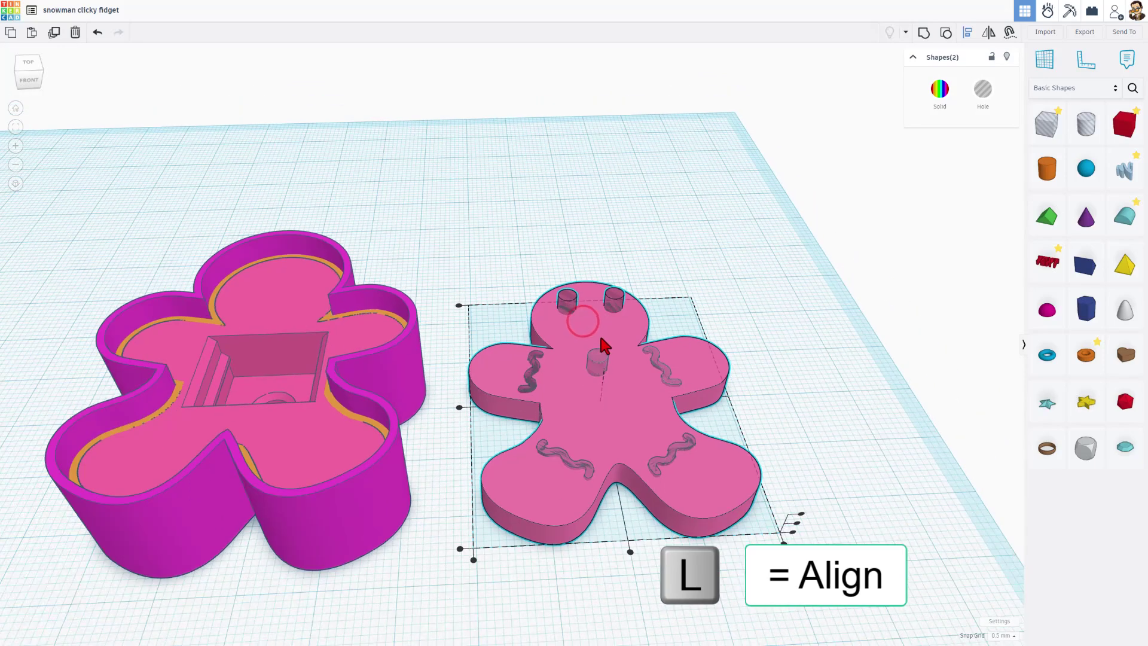
{"action": "left_click", "coordinate": [630, 551]}
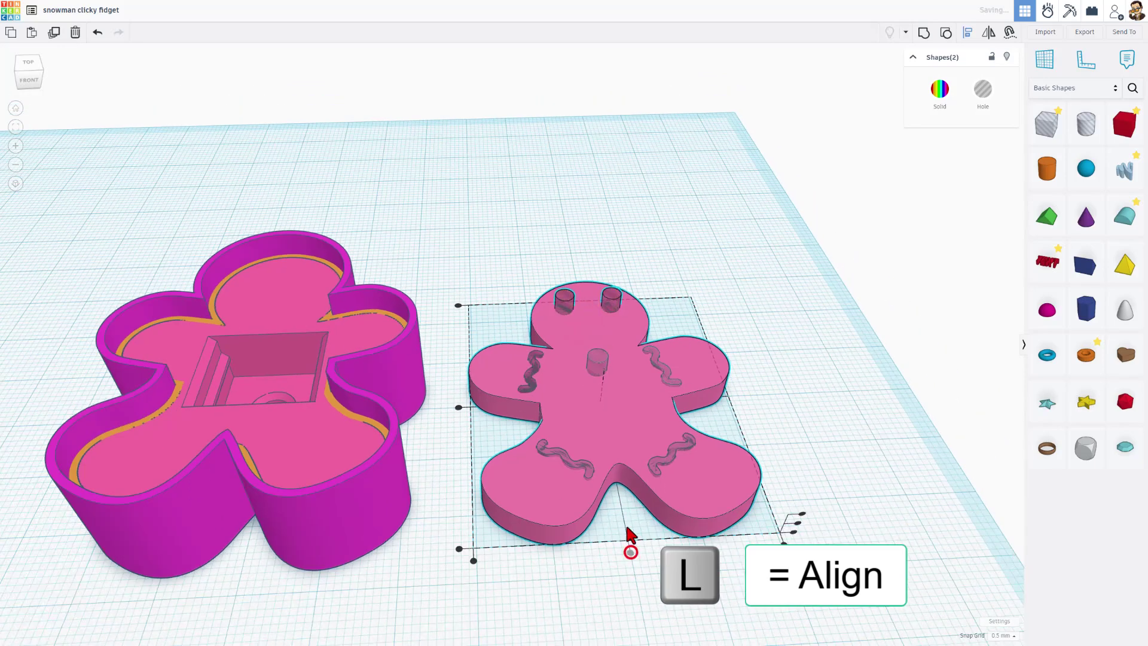
{"action": "left_click", "coordinate": [697, 275]}
Set the eye holes and the chest button hole to 0.50 high
{"action": "left_click", "coordinate": [613, 298]}
{"action": "left_click", "coordinate": [562, 297], "text": "shift"}
{"action": "type", "text": "0.5"}
{"action": "key", "text": "Return"}
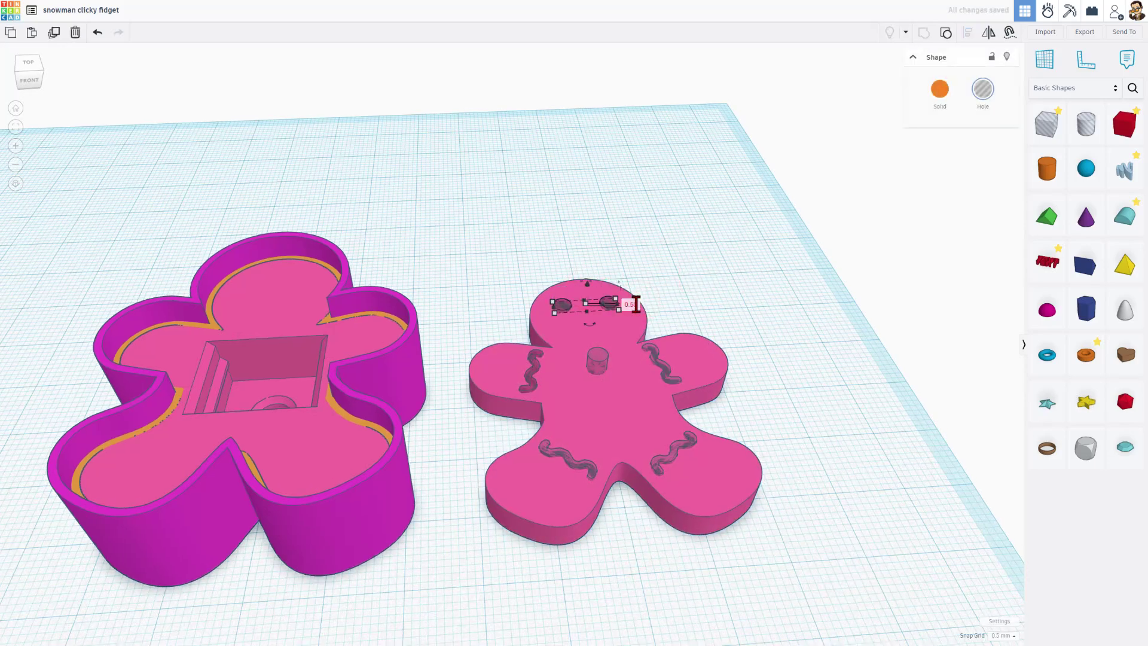
{"action": "left_click", "coordinate": [767, 288]}
{"action": "left_click", "coordinate": [596, 357]}
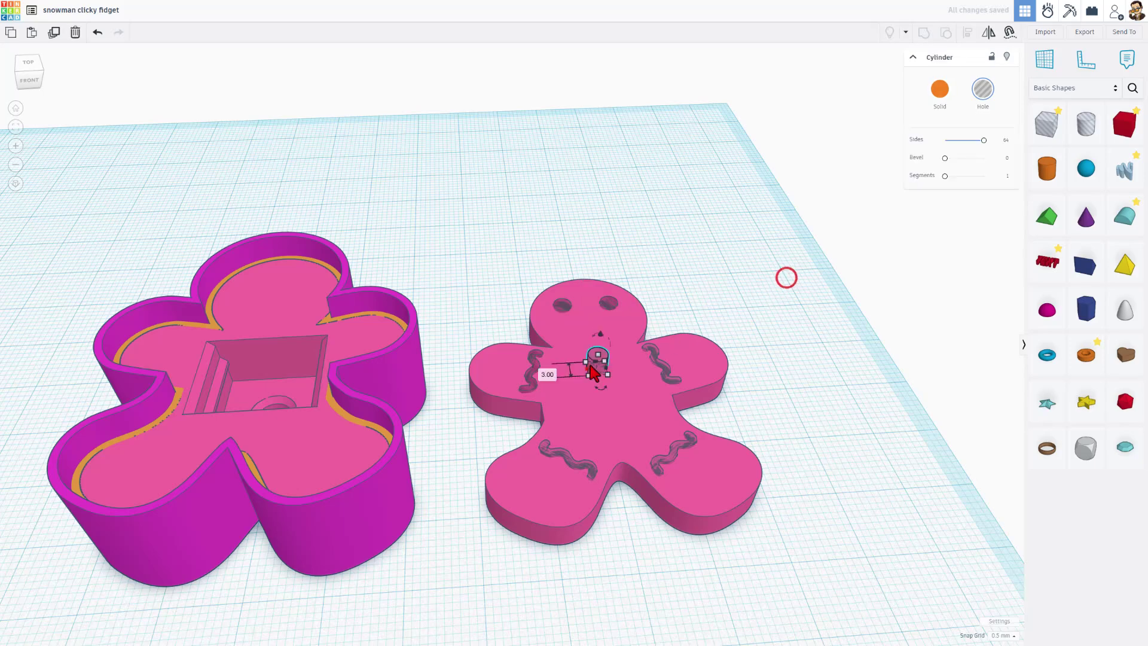
{"action": "left_click", "coordinate": [642, 361]}
{"action": "type", "text": "0.5"}
{"action": "key", "text": "Return"}
{"action": "key", "text": "Escape"}
Duplicate the chest button twice downward and centre the three buttons on the body
{"action": "left_click", "coordinate": [596, 372]}
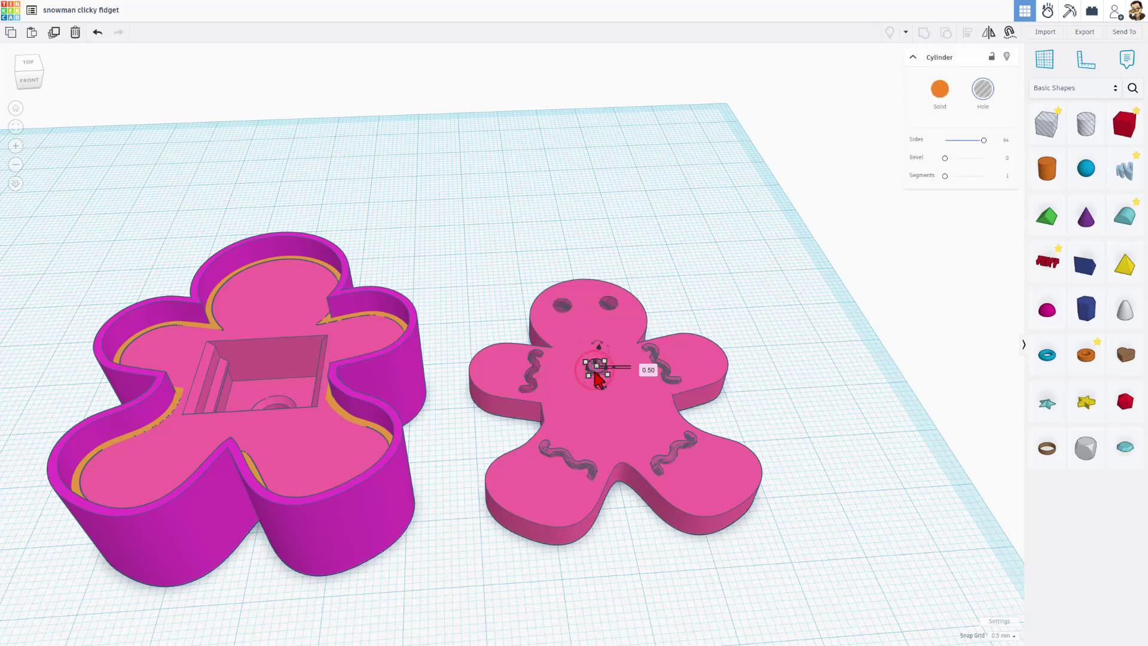
{"action": "key", "text": "ctrl+d"}
{"action": "key", "text": "Down"}
{"action": "key", "text": "Down"}
{"action": "key", "text": "Down"}
{"action": "key", "text": "Down"}
{"action": "key", "text": "Down"}
{"action": "key", "text": "Down"}
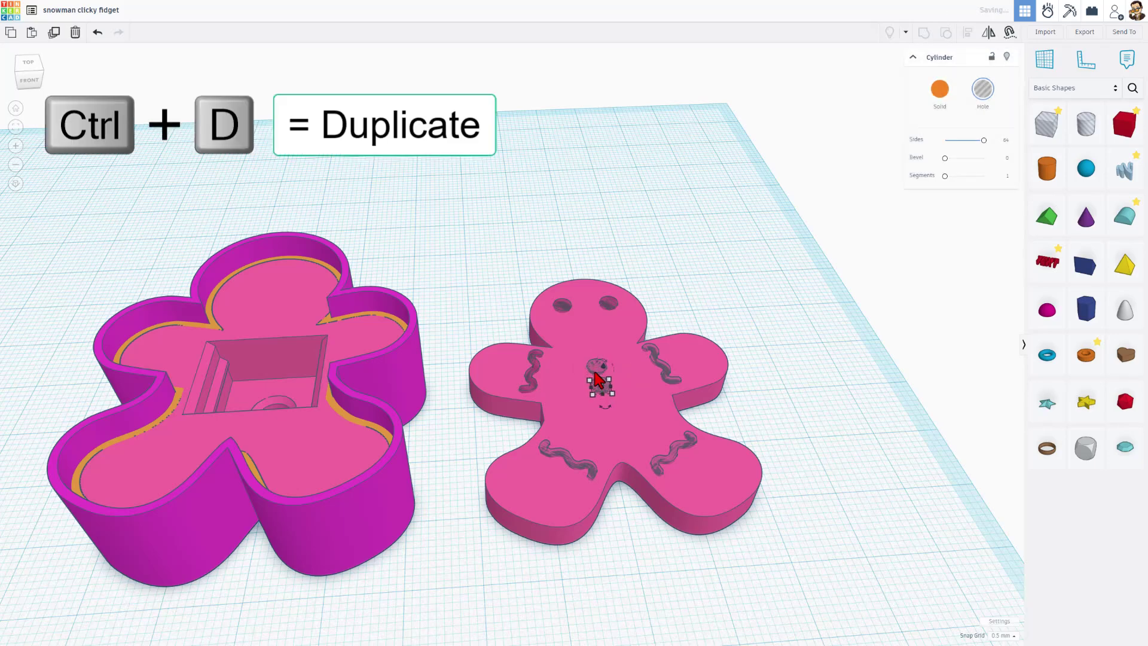
{"action": "key", "text": "ctrl+d"}
{"action": "right_click_drag", "start_coordinate": [773, 283], "coordinate": [751, 323]}
{"action": "left_click_drag", "start_coordinate": [600, 539], "coordinate": [596, 357]}
{"action": "key", "text": "l"}
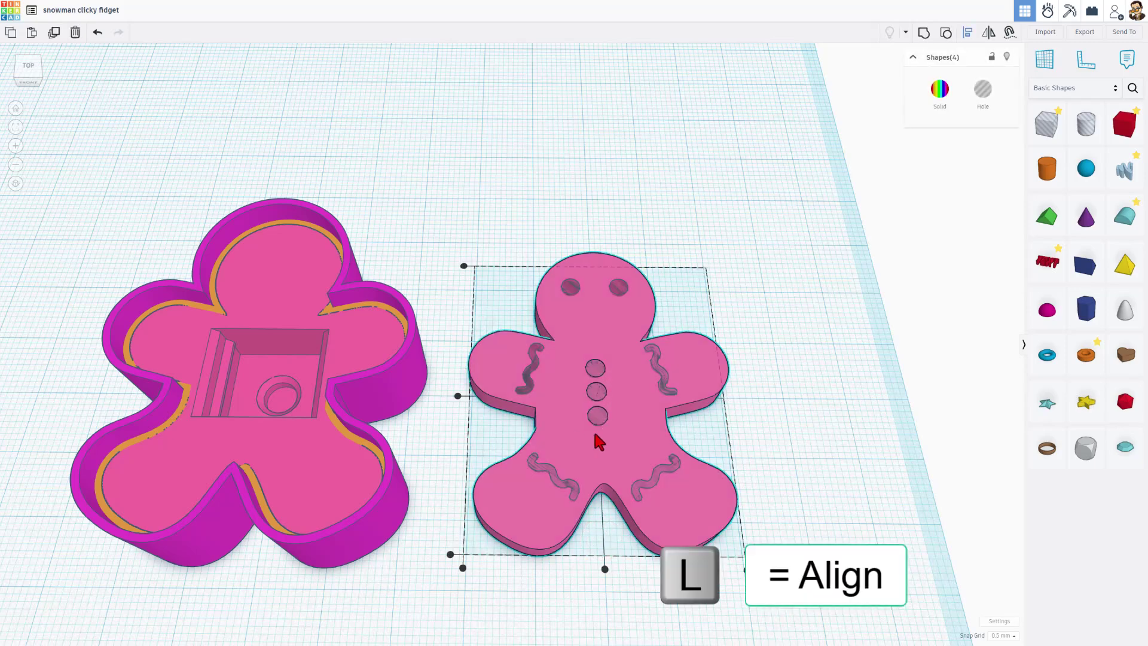
{"action": "left_click", "coordinate": [604, 570]}
{"action": "key", "text": "Escape"}
Hide the gingerbread body and drop the eight hole shapes onto the workplane
{"action": "right_click_drag", "start_coordinate": [742, 424], "coordinate": [745, 357]}
{"action": "left_click", "coordinate": [656, 392]}
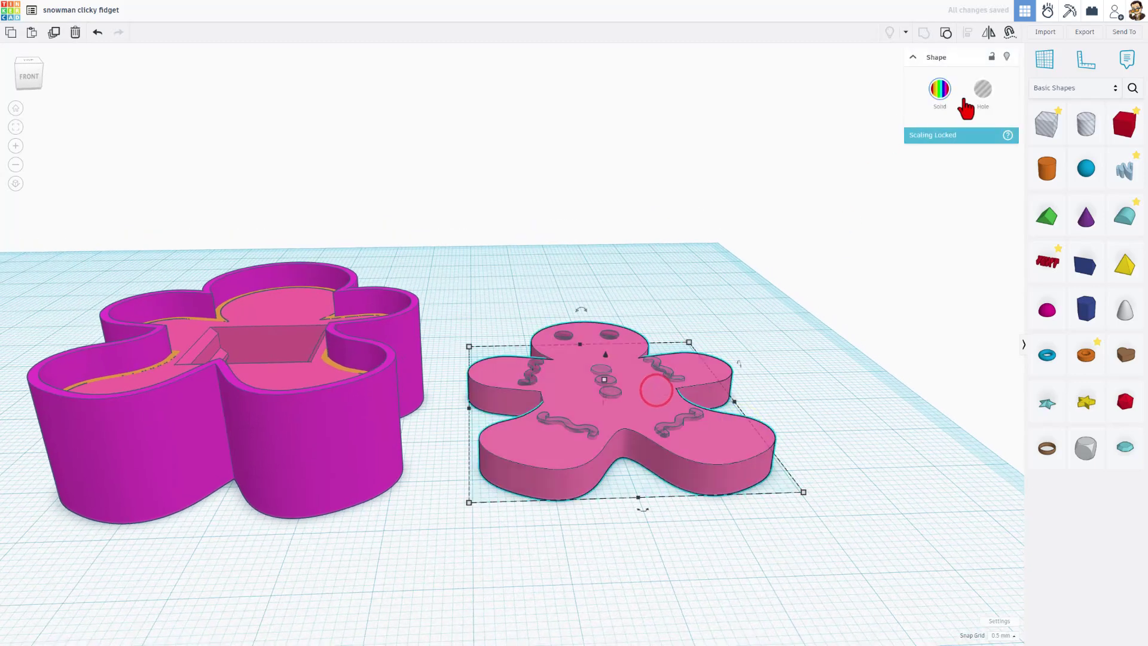
{"action": "left_click", "coordinate": [1008, 58]}
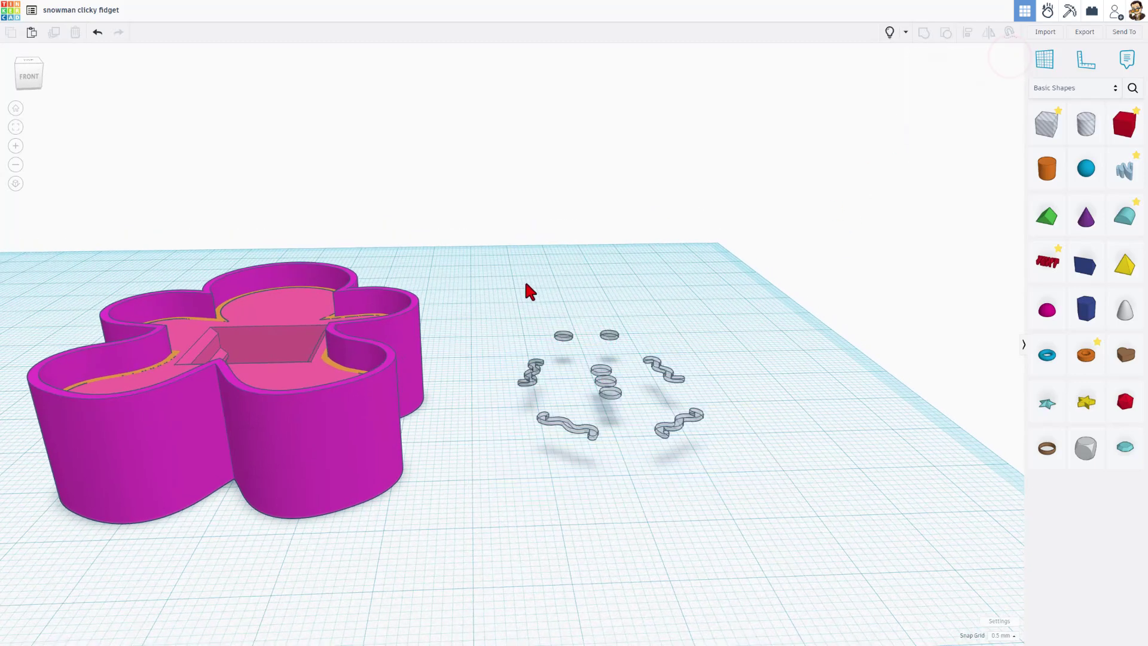
{"action": "left_click_drag", "start_coordinate": [507, 287], "coordinate": [703, 467]}
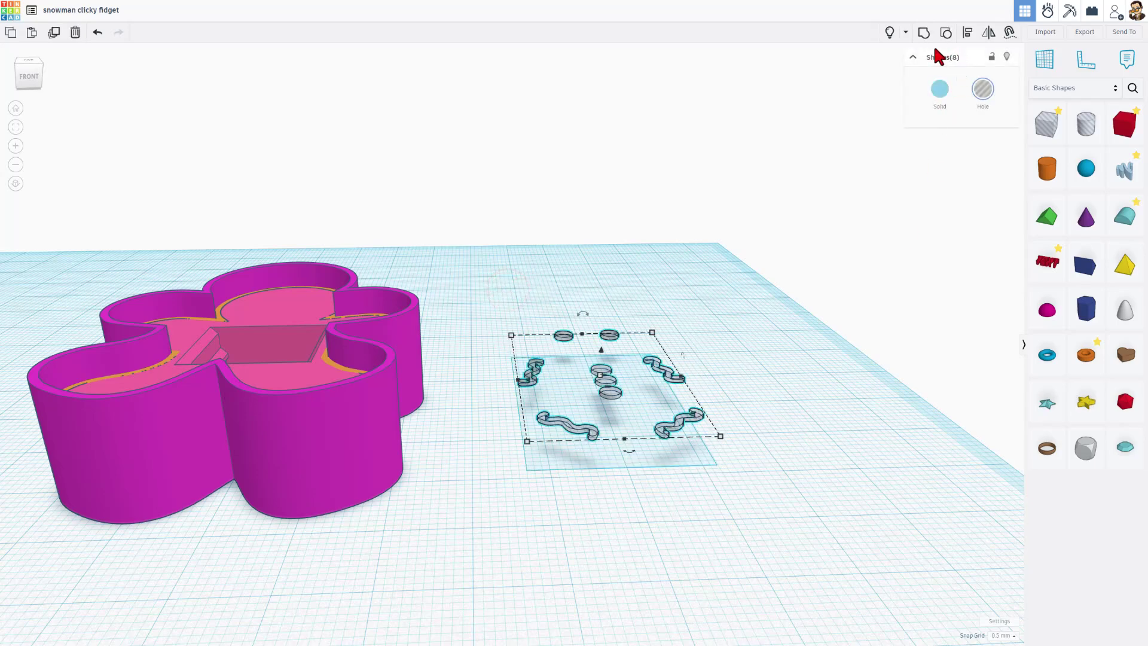
{"action": "key", "text": "ctrl+Down"}
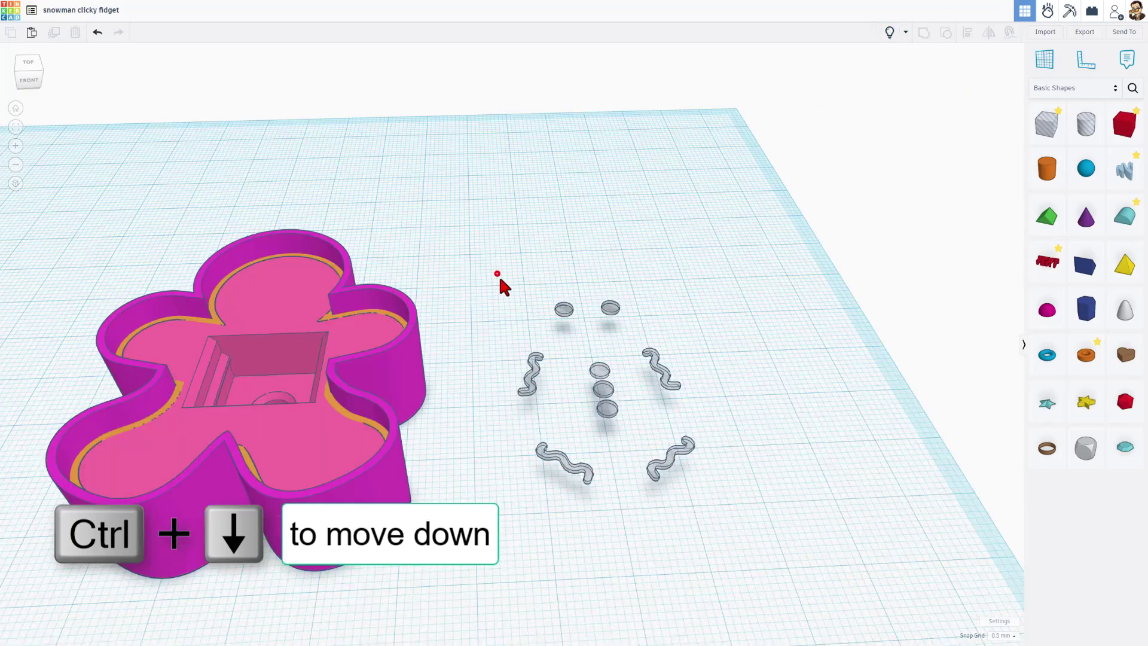
Duplicate the eight hole shapes and shift the copies to the right of the originals
{"action": "left_click_drag", "start_coordinate": [498, 274], "coordinate": [694, 469]}
{"action": "key", "text": "ctrl+d"}
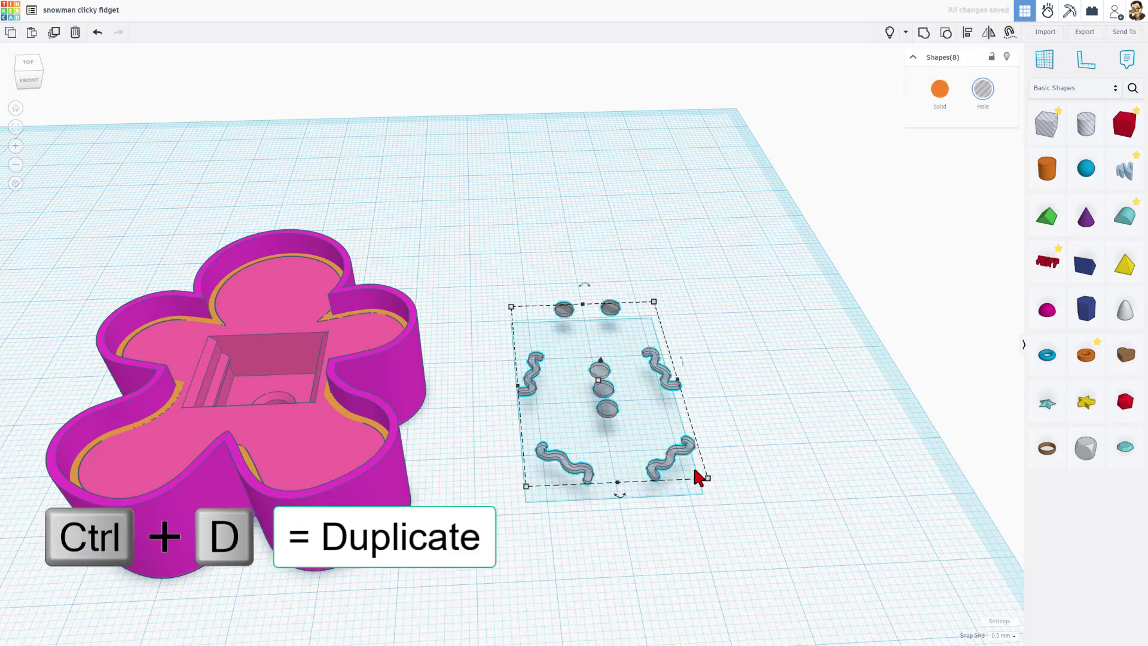
{"action": "key", "text": "shift+Right"}
{"action": "key", "text": "shift+Right"}
{"action": "key", "text": "shift+Right"}
{"action": "key", "text": "shift+Right"}
{"action": "key", "text": "shift+Right"}
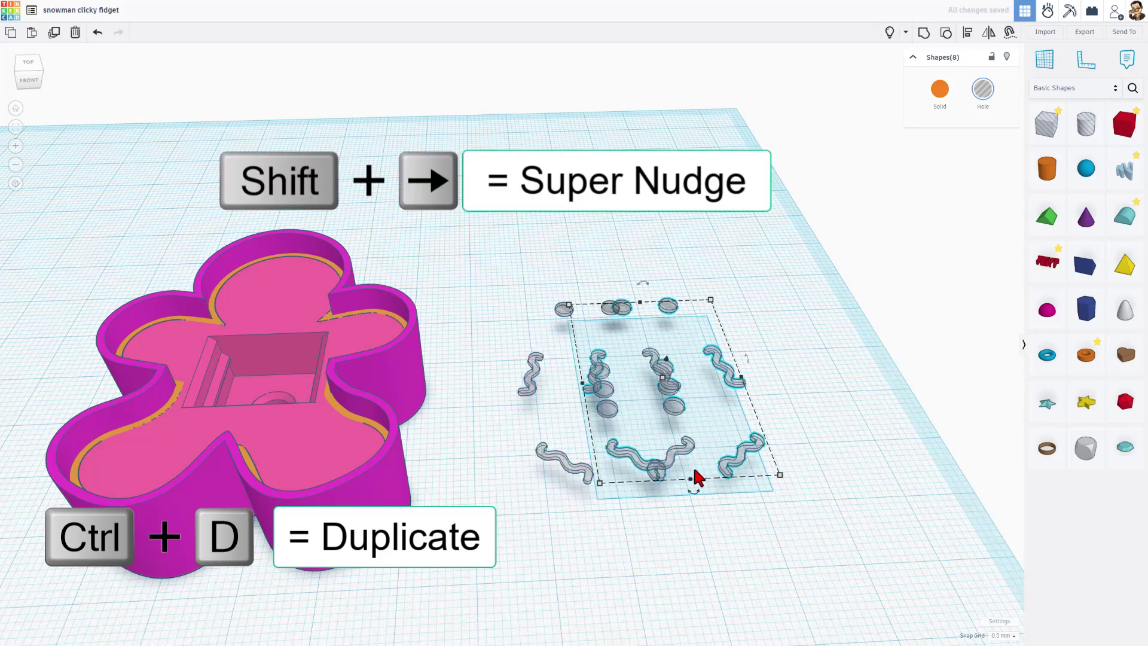
{"action": "key", "text": "shift+Right"}
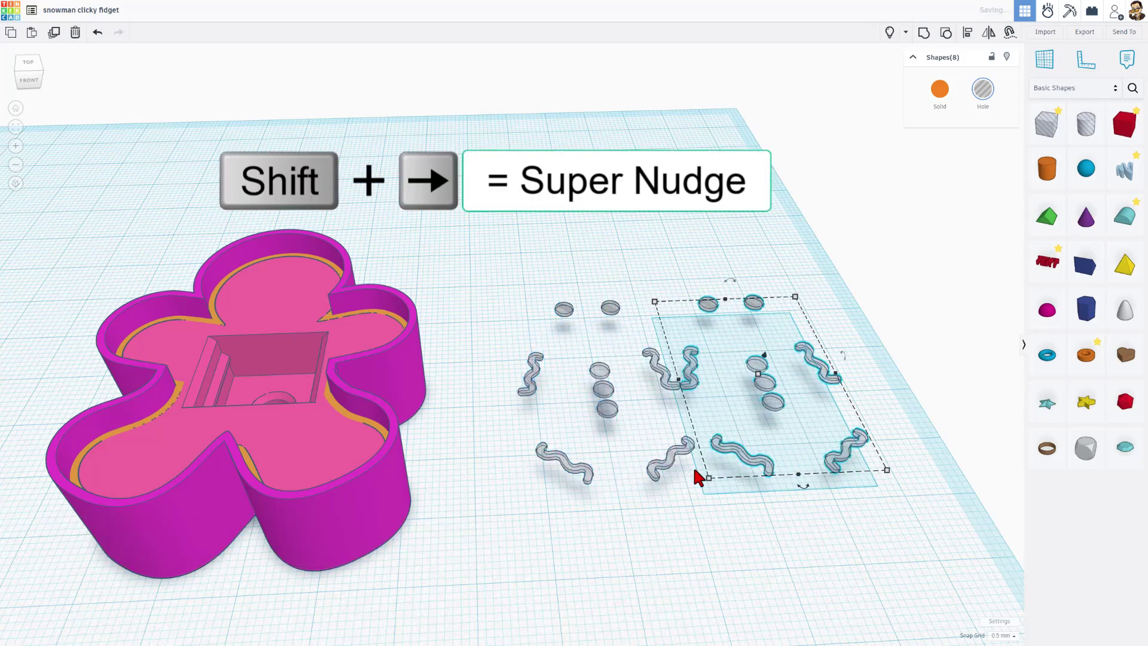
{"action": "key", "text": "shift+Right"}
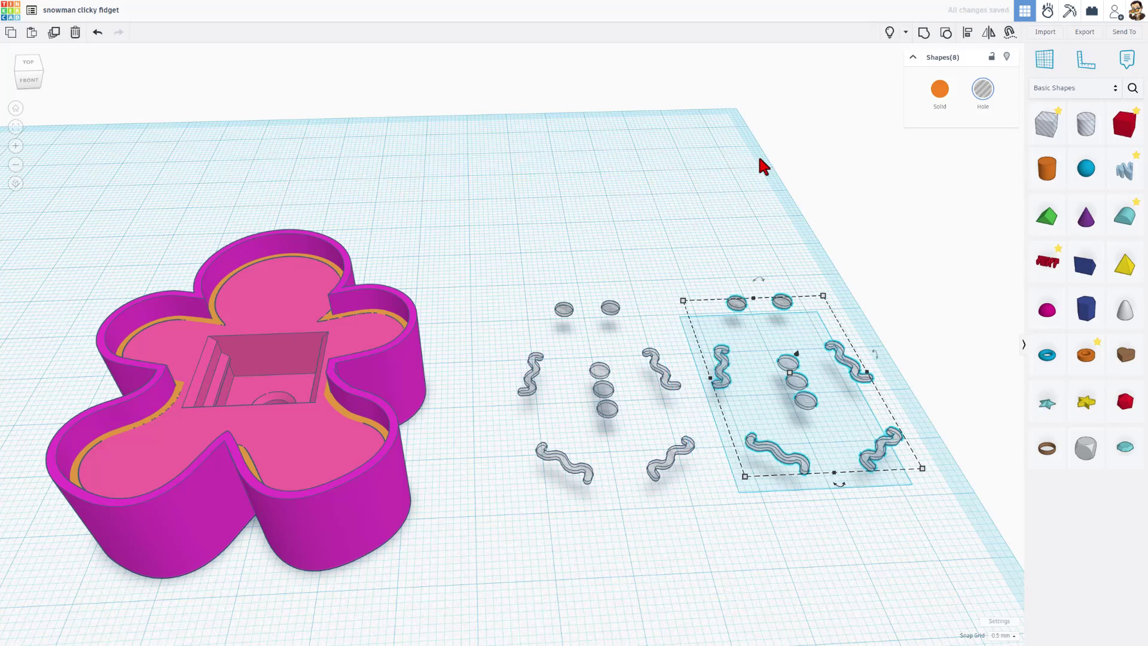
Show the body again and, in orthographic top view, group the gingerbread top with its holes
{"action": "left_click", "coordinate": [889, 32]}
{"action": "left_click", "coordinate": [695, 238]}
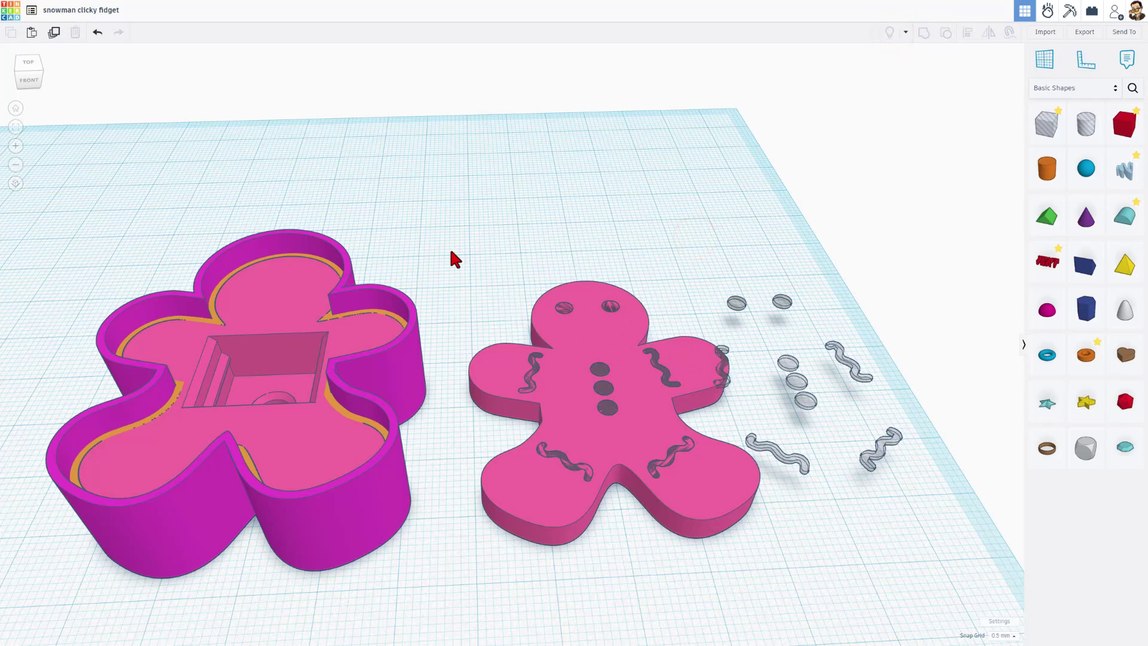
{"action": "left_click", "coordinate": [15, 183]}
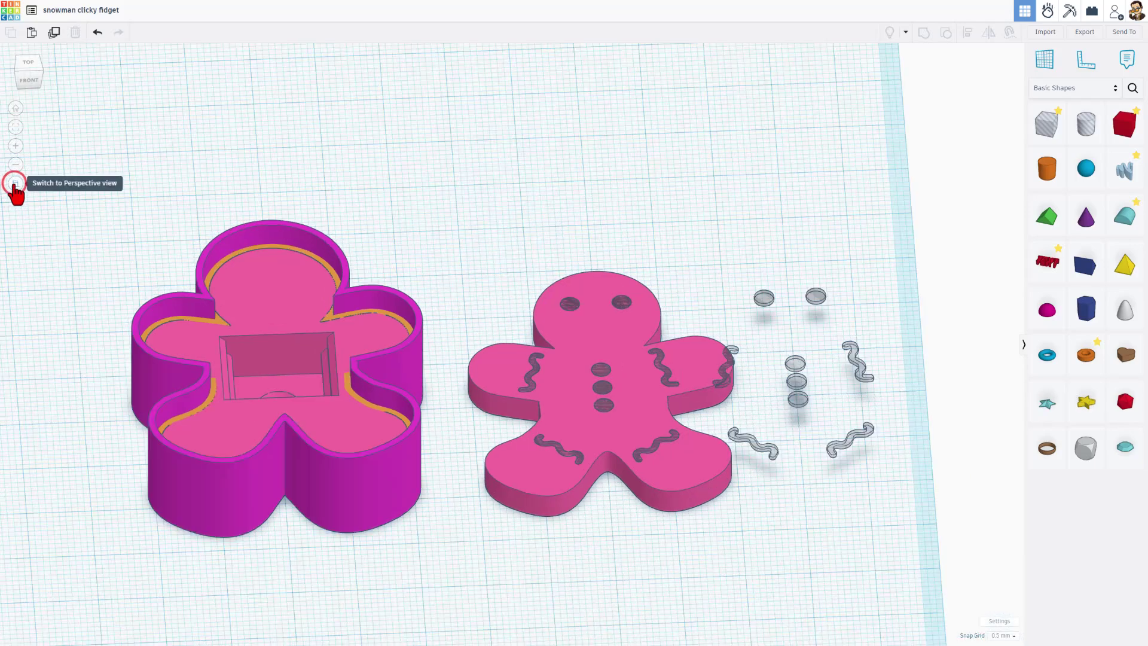
{"action": "left_click", "coordinate": [27, 64]}
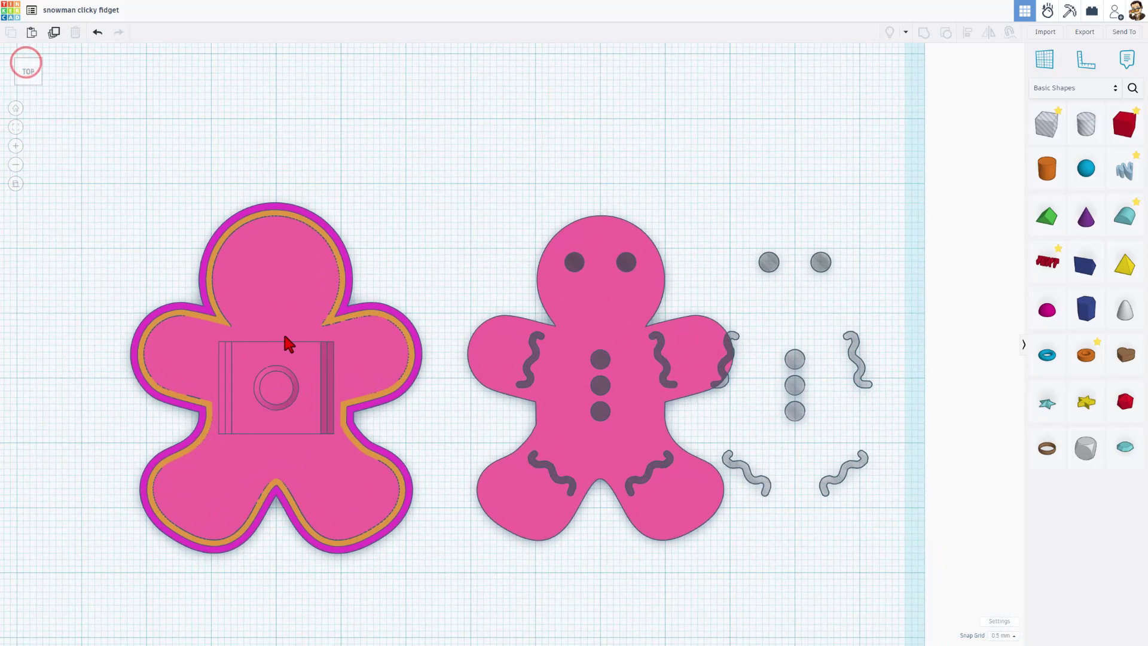
{"action": "left_click_drag", "start_coordinate": [455, 209], "coordinate": [688, 561]}
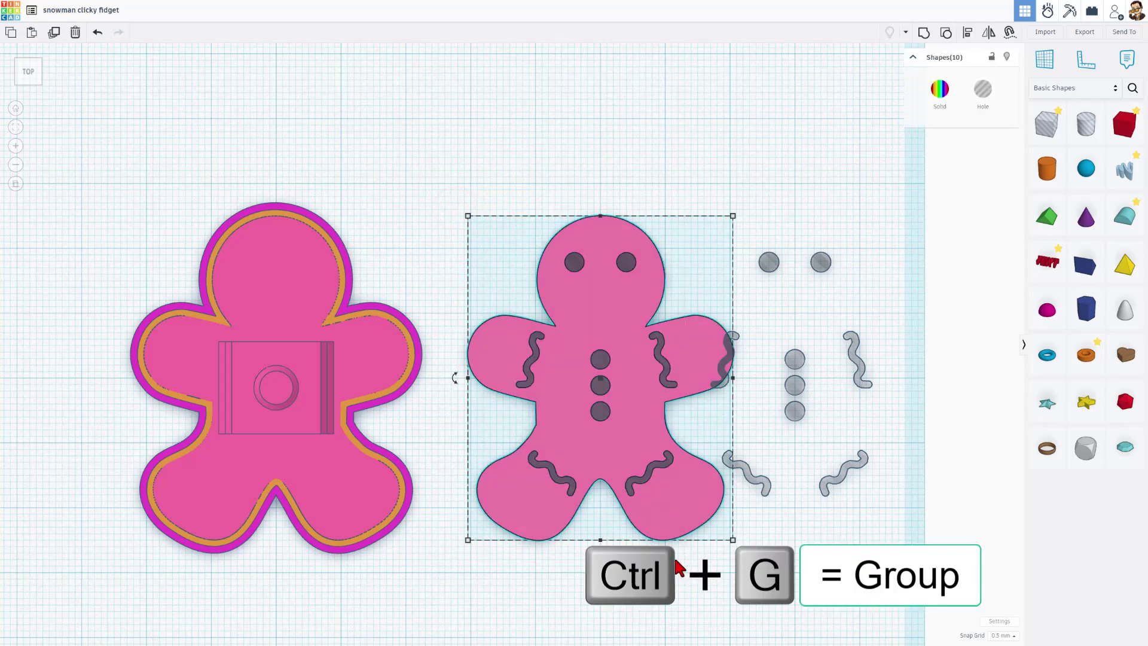
{"action": "key", "text": "ctrl+g"}
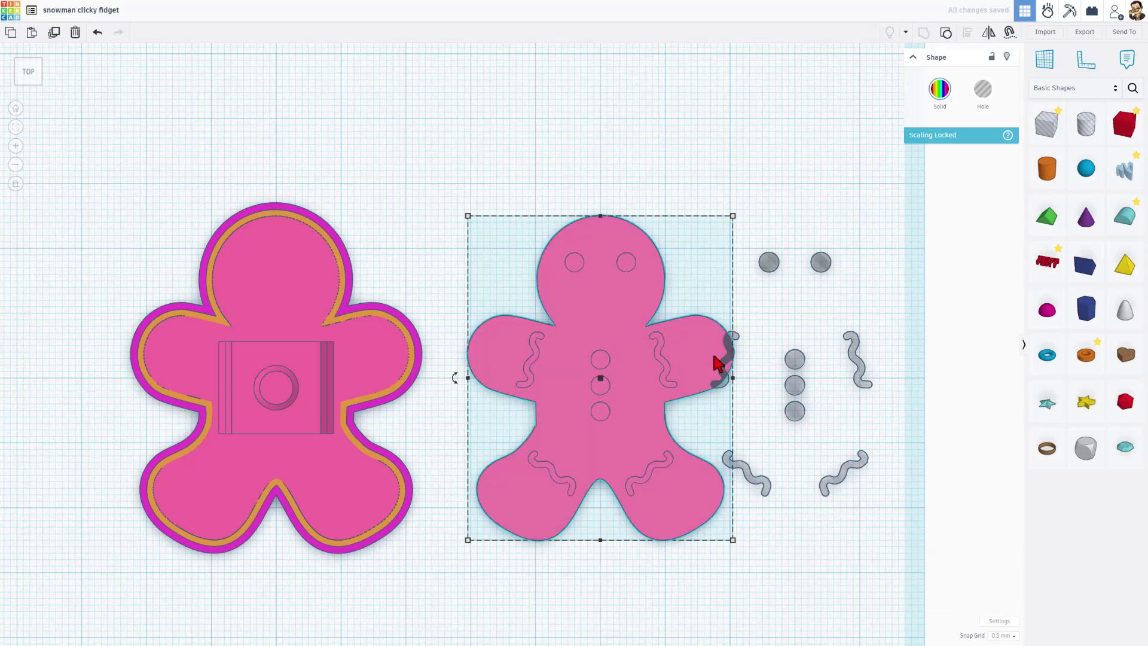
Hide the grouped top and make the eight spare hole shapes red solids
{"action": "left_click", "coordinate": [1007, 56]}
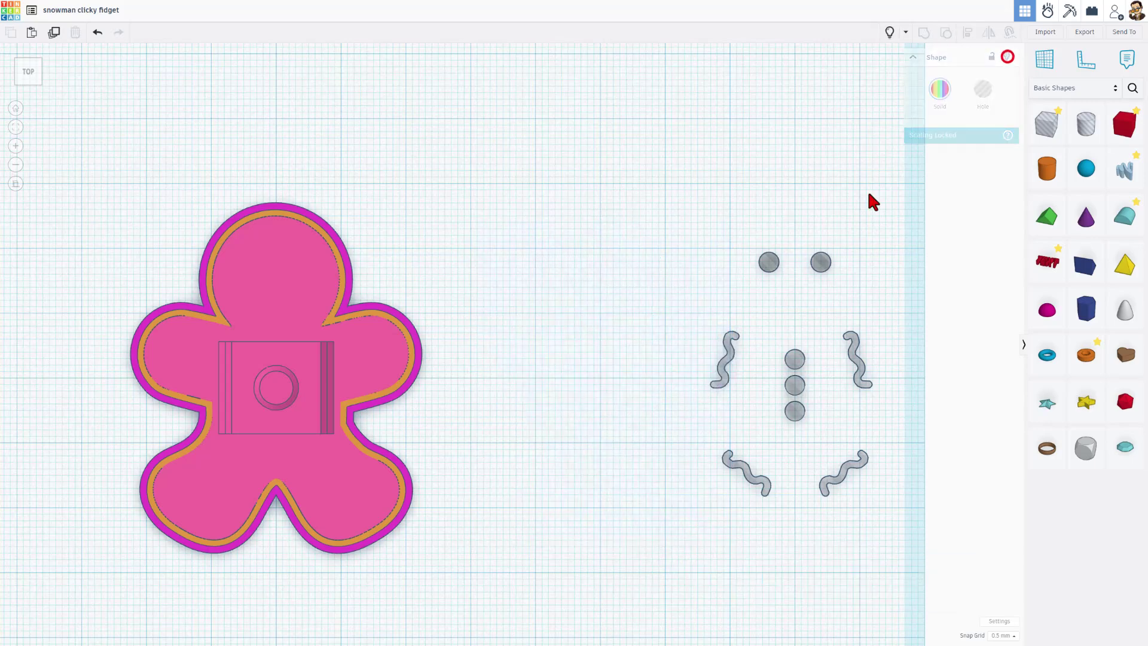
{"action": "left_click_drag", "start_coordinate": [720, 224], "coordinate": [875, 470]}
{"action": "left_click", "coordinate": [941, 96]}
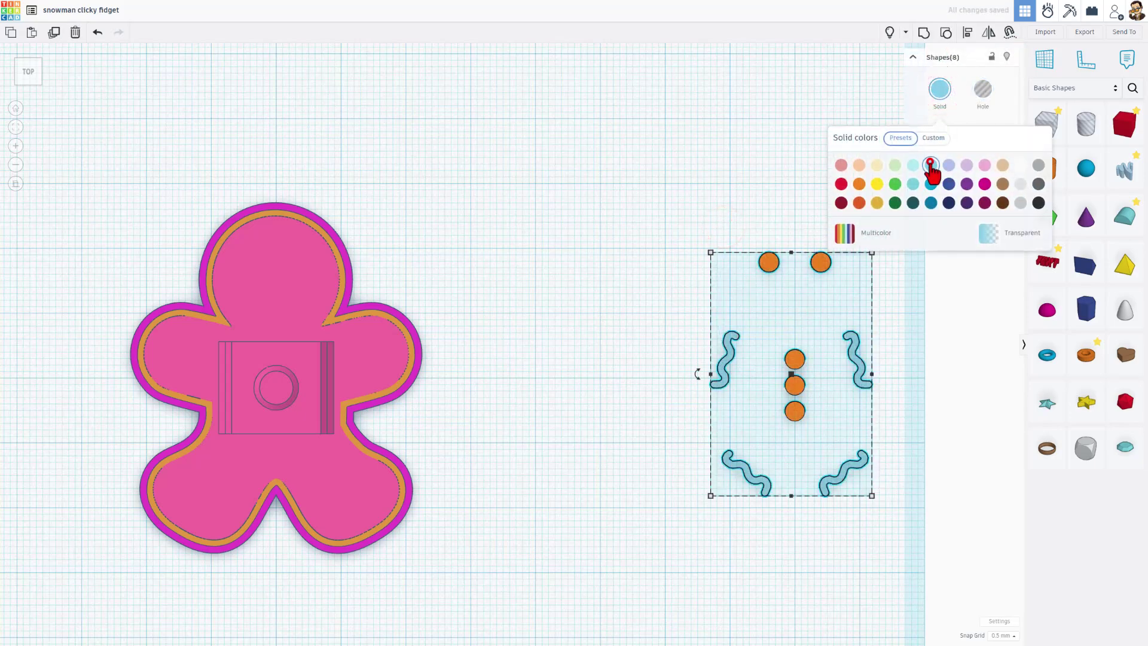
{"action": "left_click", "coordinate": [931, 164]}
{"action": "left_click", "coordinate": [841, 183]}
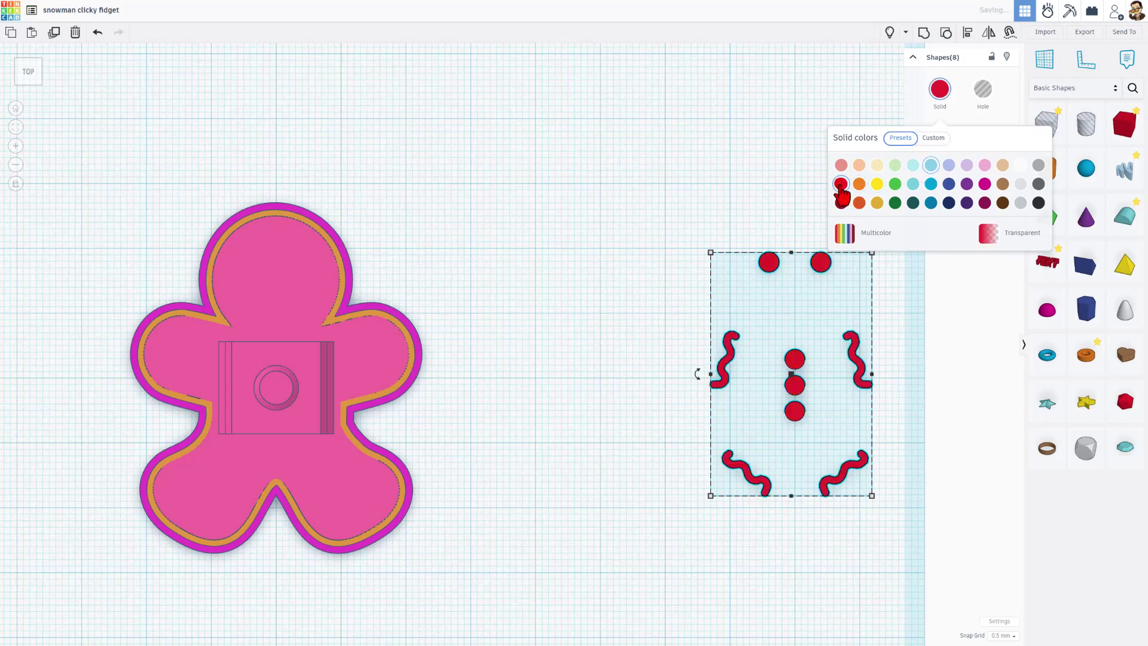
{"action": "left_click", "coordinate": [675, 210]}
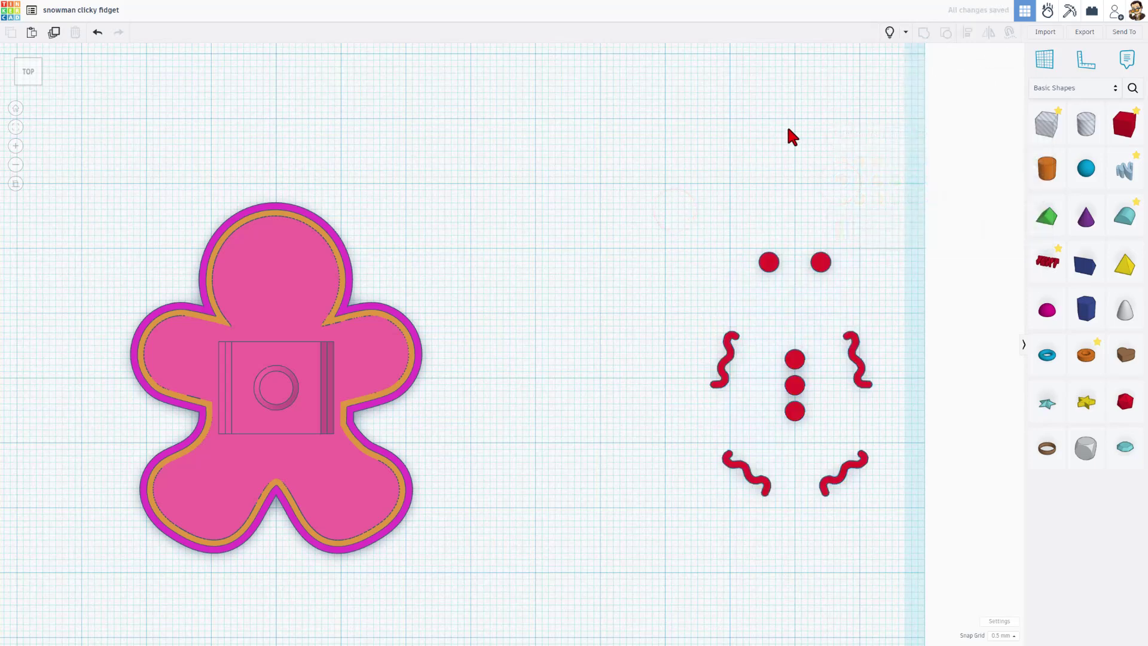
Show the top again and move the red pieces into their matching recesses
{"action": "left_click", "coordinate": [888, 37]}
{"action": "left_click", "coordinate": [858, 237]}
{"action": "left_click_drag", "start_coordinate": [879, 242], "coordinate": [735, 561]}
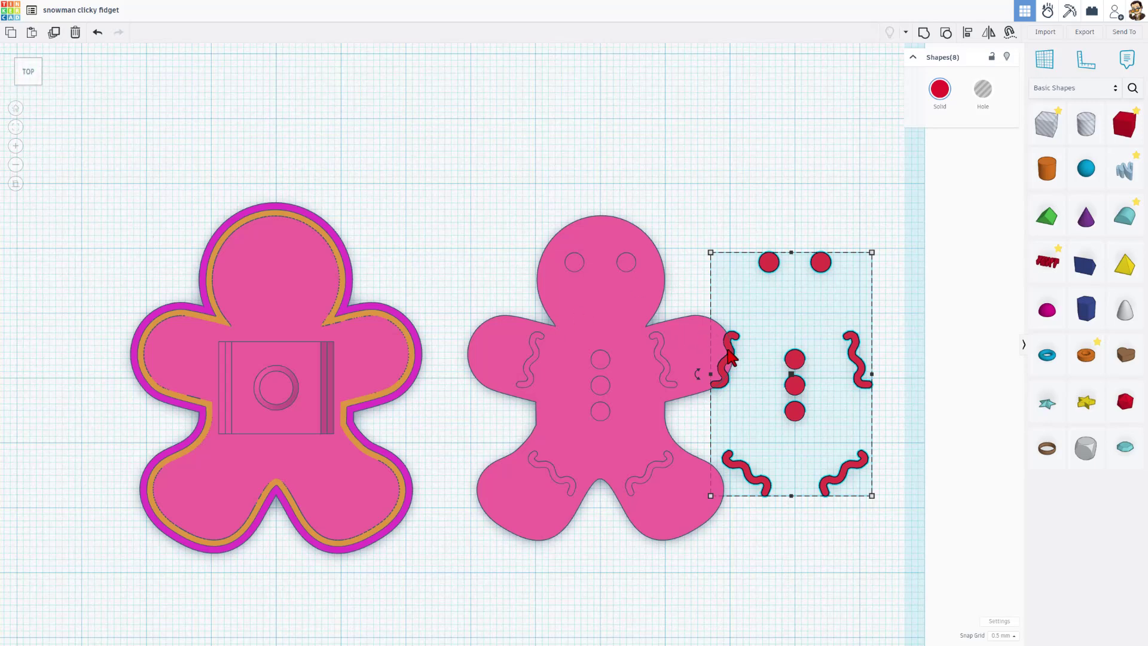
{"action": "key", "text": "Left"}
{"action": "key", "text": "Left"}
{"action": "key", "text": "Left"}
{"action": "key", "text": "Left"}
{"action": "key", "text": "Left"}
{"action": "key", "text": "Left"}
{"action": "key", "text": "Left"}
{"action": "key", "text": "Left"}
{"action": "key", "text": "Left"}
{"action": "key", "text": "Left"}
{"action": "key", "text": "Left"}
{"action": "key", "text": "Left"}
{"action": "key", "text": "Left"}
{"action": "key", "text": "Left"}
{"action": "key", "text": "Left"}
{"action": "key", "text": "Left"}
{"action": "key", "text": "Left"}
{"action": "key", "text": "Left"}
{"action": "key", "text": "Left"}
{"action": "key", "text": "Left"}
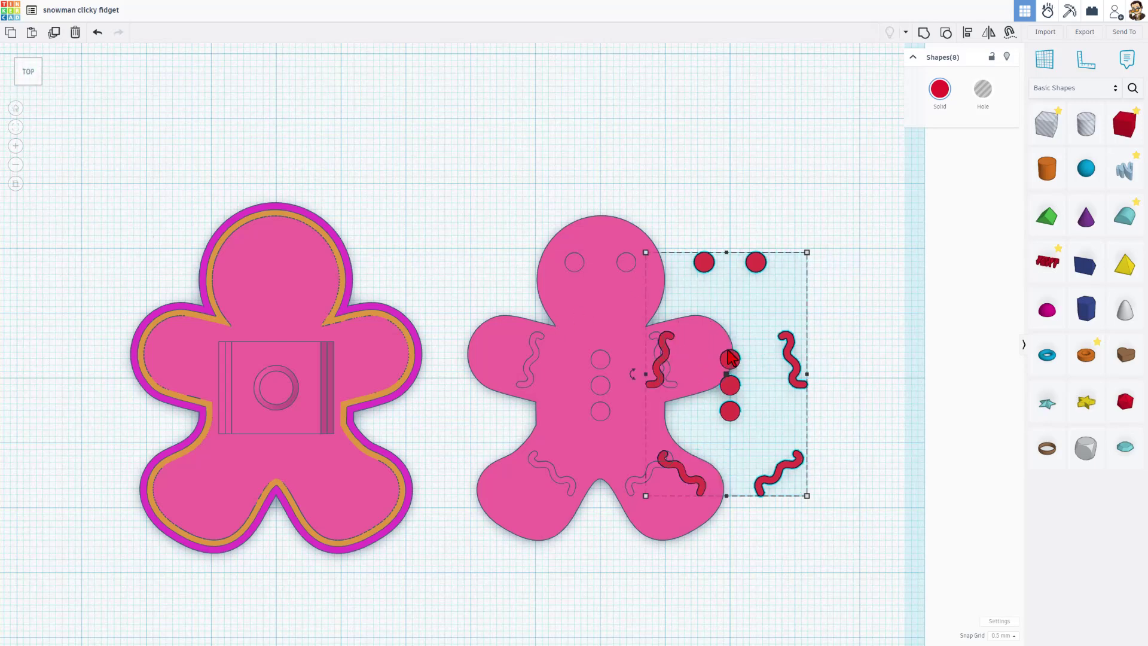
{"action": "key", "text": "Left"}
{"action": "key", "text": "Left"}
{"action": "key", "text": "Left"}
{"action": "key", "text": "Left"}
{"action": "key", "text": "Left"}
{"action": "key", "text": "Left"}
{"action": "key", "text": "Left"}
{"action": "key", "text": "Left"}
{"action": "key", "text": "Left"}
{"action": "key", "text": "Left"}
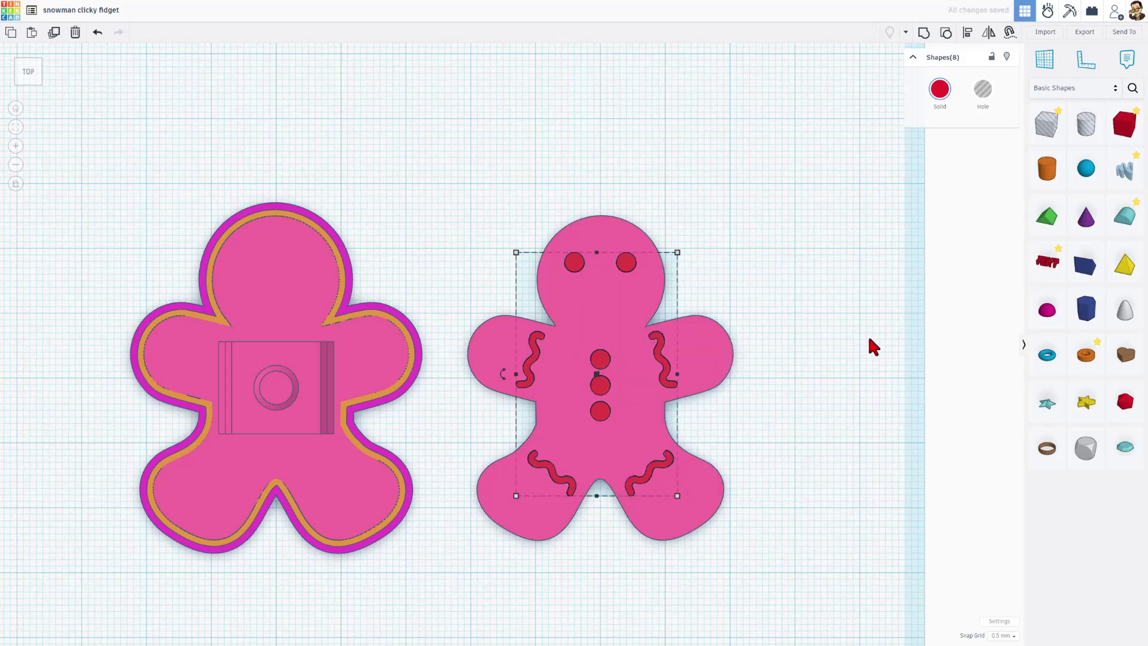
{"action": "left_click", "coordinate": [815, 377]}
{"action": "right_click_drag", "start_coordinate": [791, 379], "coordinate": [815, 335]}
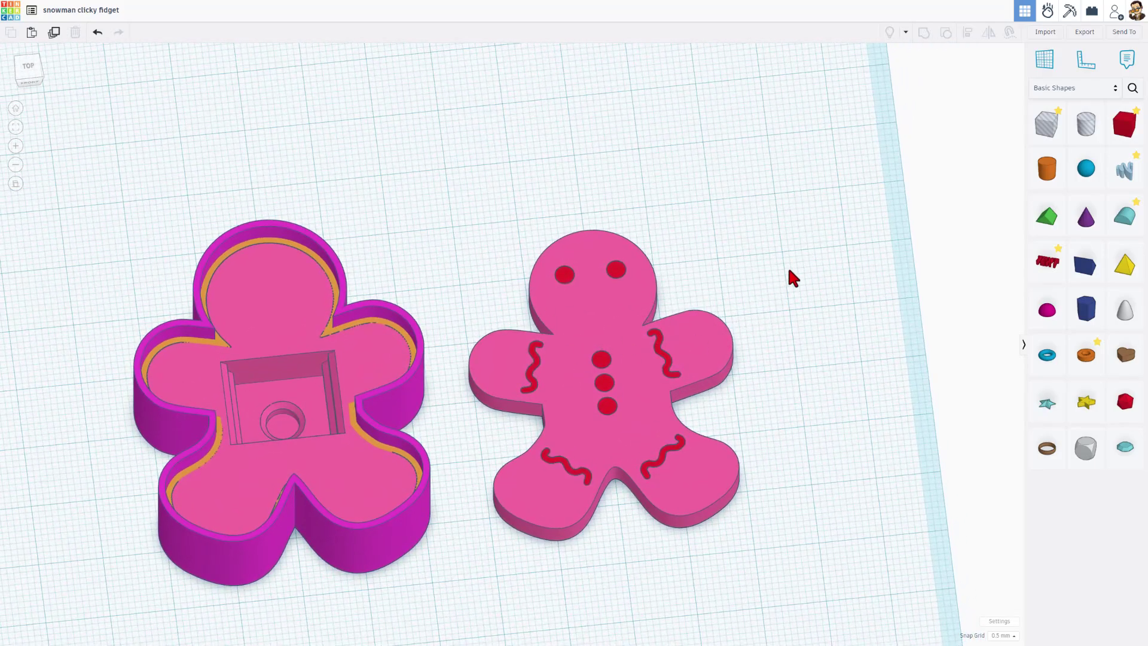
Select the gingerbread top with its red pieces and flip it over 180 degrees
{"action": "right_click_drag", "start_coordinate": [787, 270], "coordinate": [777, 288]}
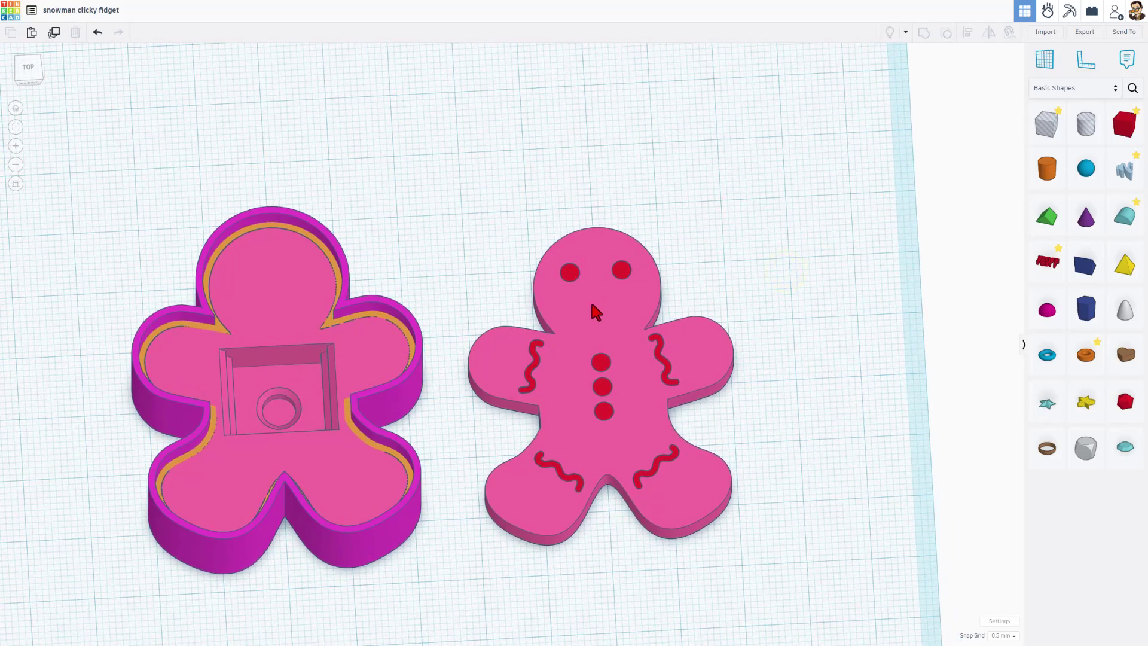
{"action": "left_click_drag", "start_coordinate": [469, 242], "coordinate": [713, 535]}
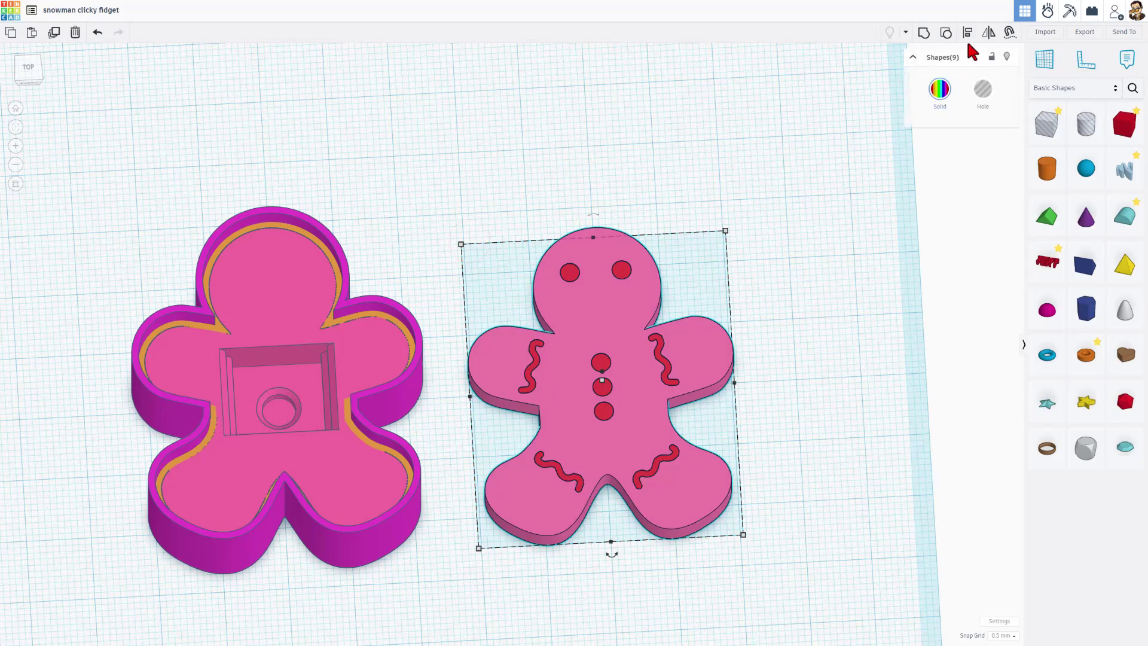
{"action": "right_click_drag", "start_coordinate": [752, 288], "coordinate": [750, 213]}
{"action": "left_click_drag", "start_coordinate": [597, 285], "coordinate": [599, 337]}
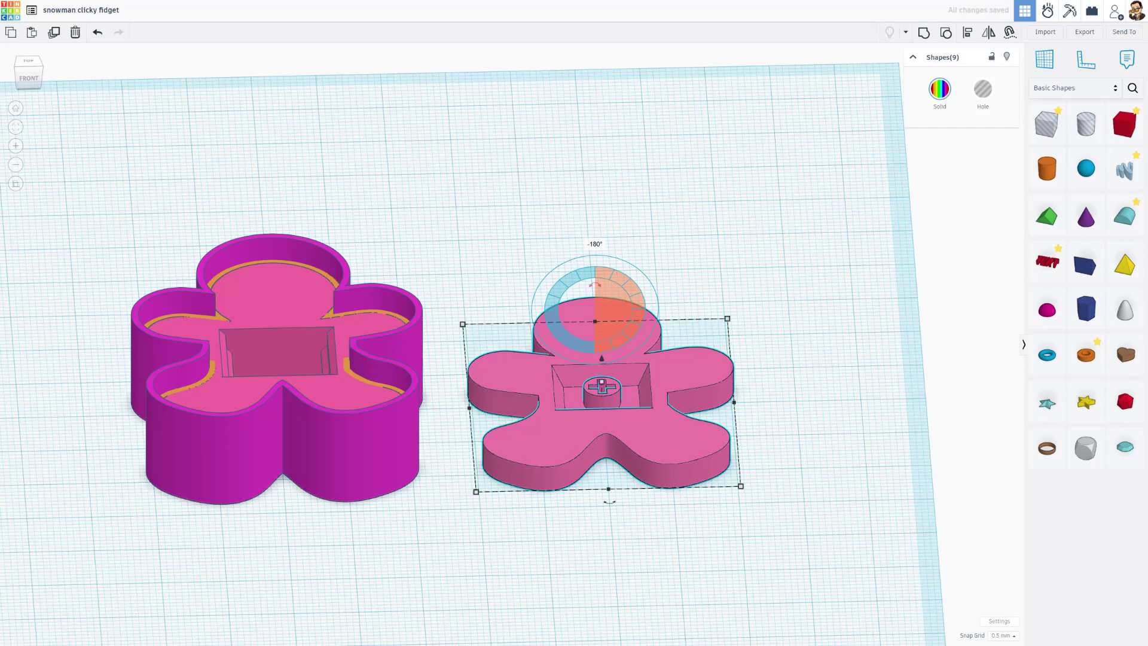
Move the flipped top beside the base and select both parts together
{"action": "left_click", "coordinate": [16, 184]}
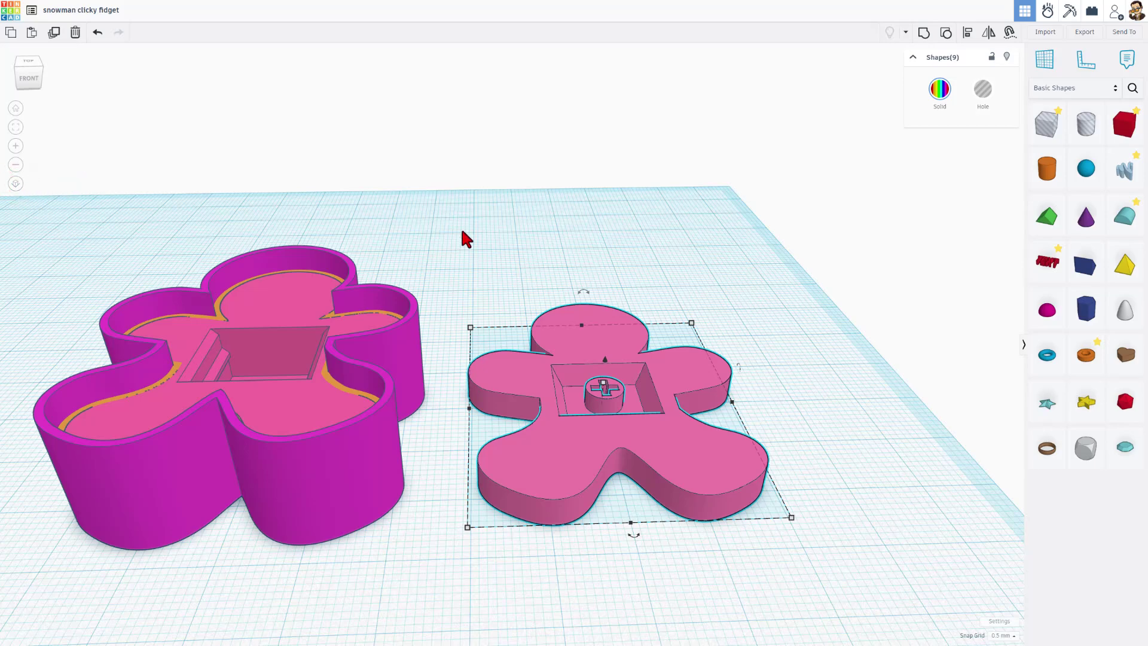
{"action": "right_click_drag", "start_coordinate": [466, 239], "coordinate": [606, 394]}
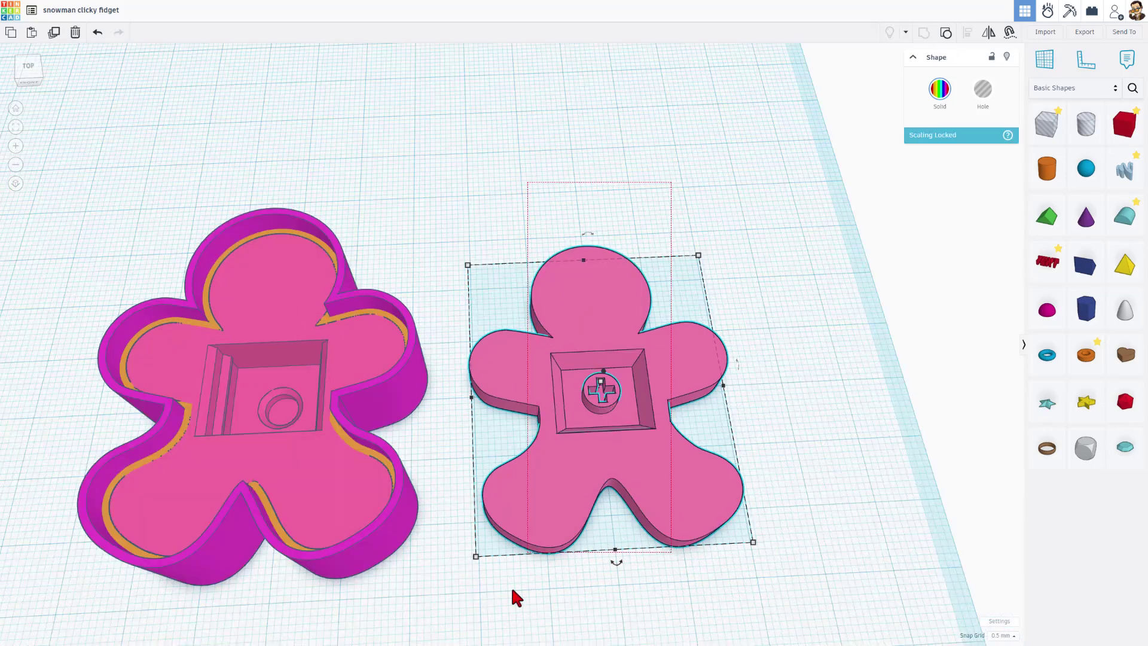
{"action": "left_click_drag", "start_coordinate": [560, 531], "coordinate": [242, 219]}
{"action": "right_click_drag", "start_coordinate": [628, 341], "coordinate": [453, 278]}
{"action": "left_click_drag", "start_coordinate": [454, 278], "coordinate": [93, 508]}
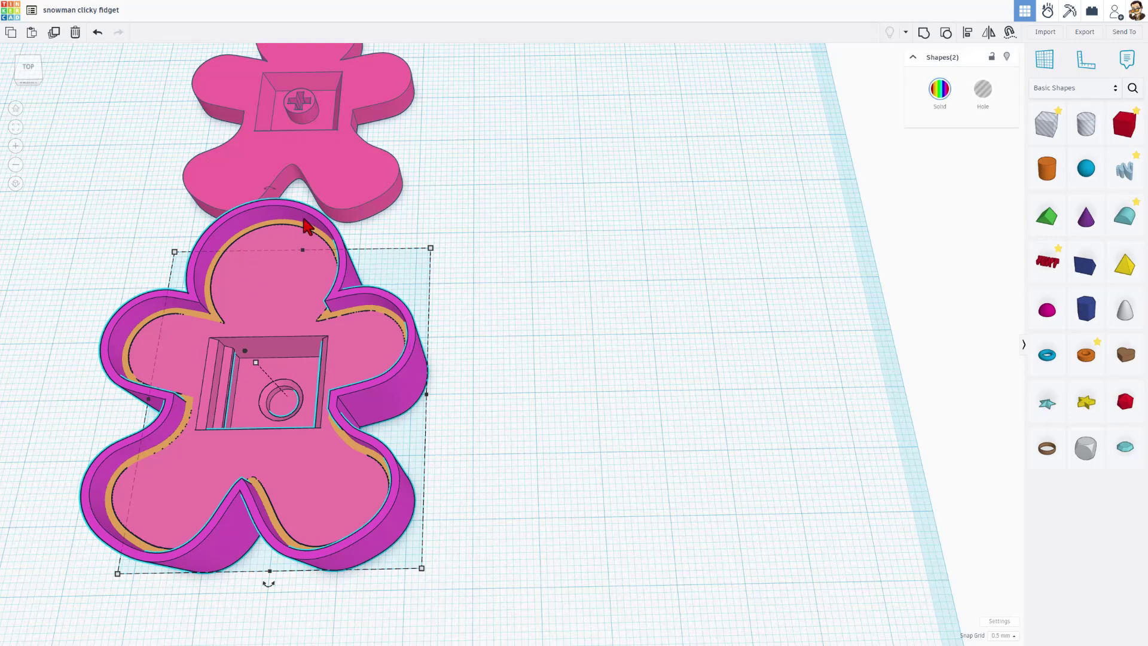
{"action": "left_click", "coordinate": [344, 185], "text": "shift"}
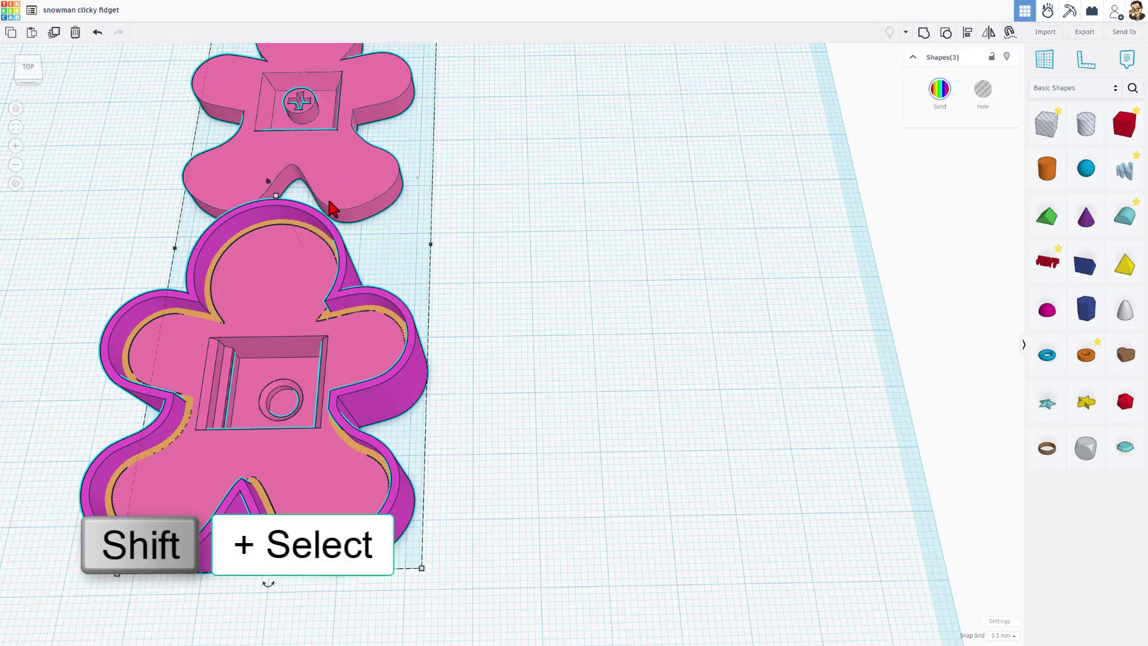
Save the selection as STL named 'gingerbread clicky fidget base.stl' in 3dmodeling, then deselect
{"action": "left_click", "coordinate": [1079, 32]}
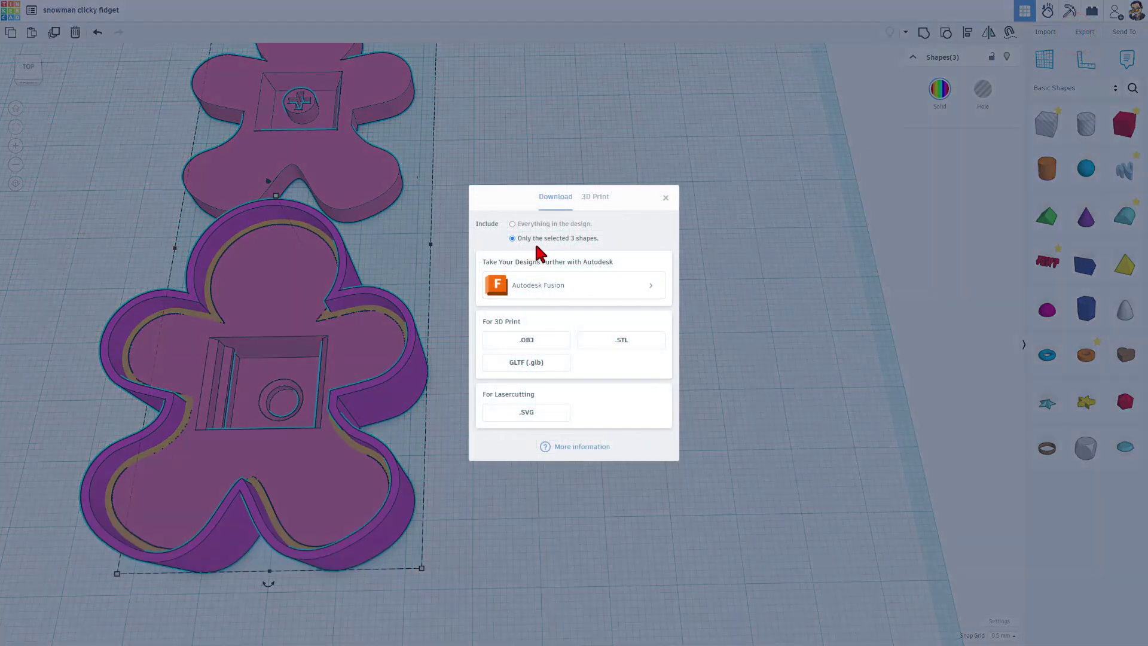
{"action": "left_click", "coordinate": [610, 345]}
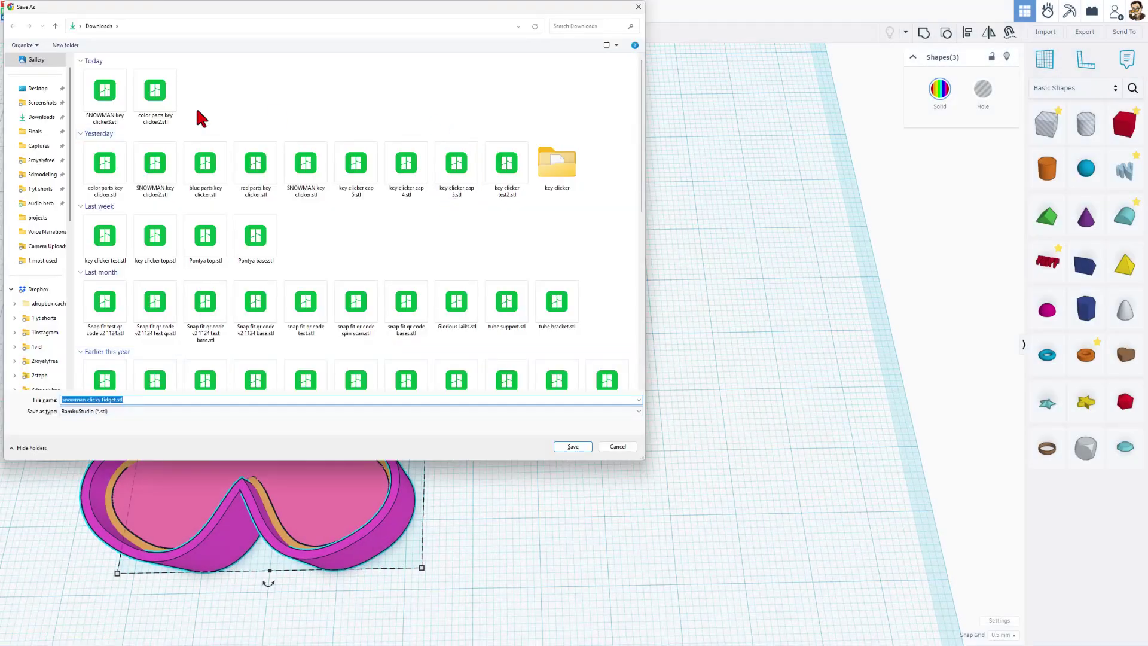
{"action": "left_click", "coordinate": [40, 174]}
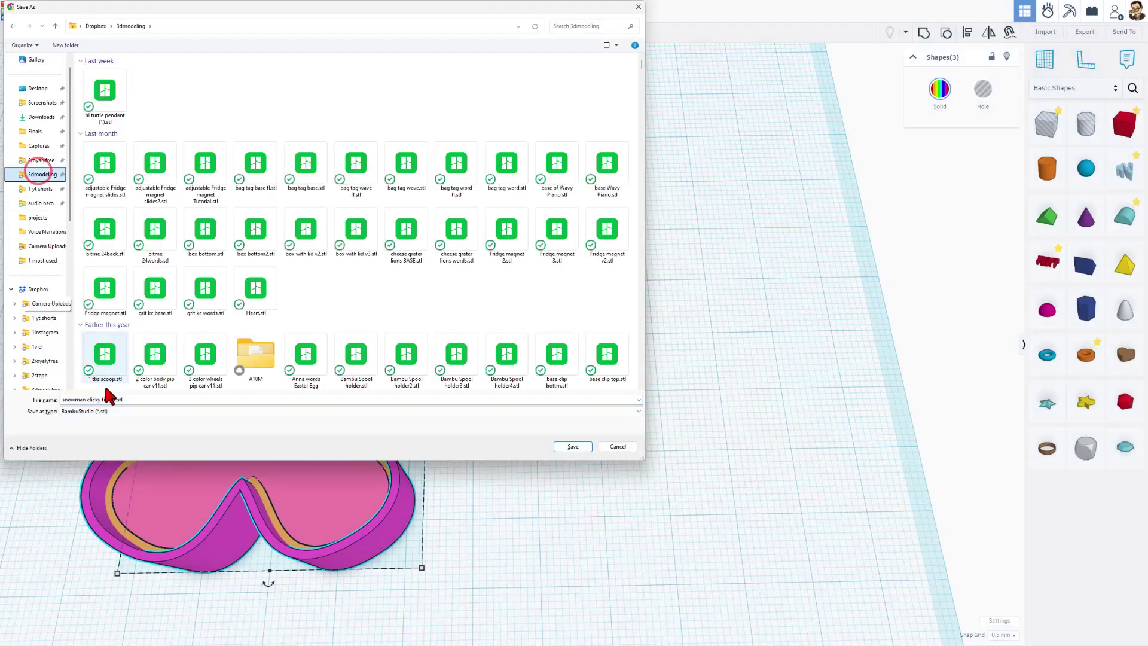
{"action": "double_click", "coordinate": [70, 399]}
{"action": "type", "text": "gingerbread"}
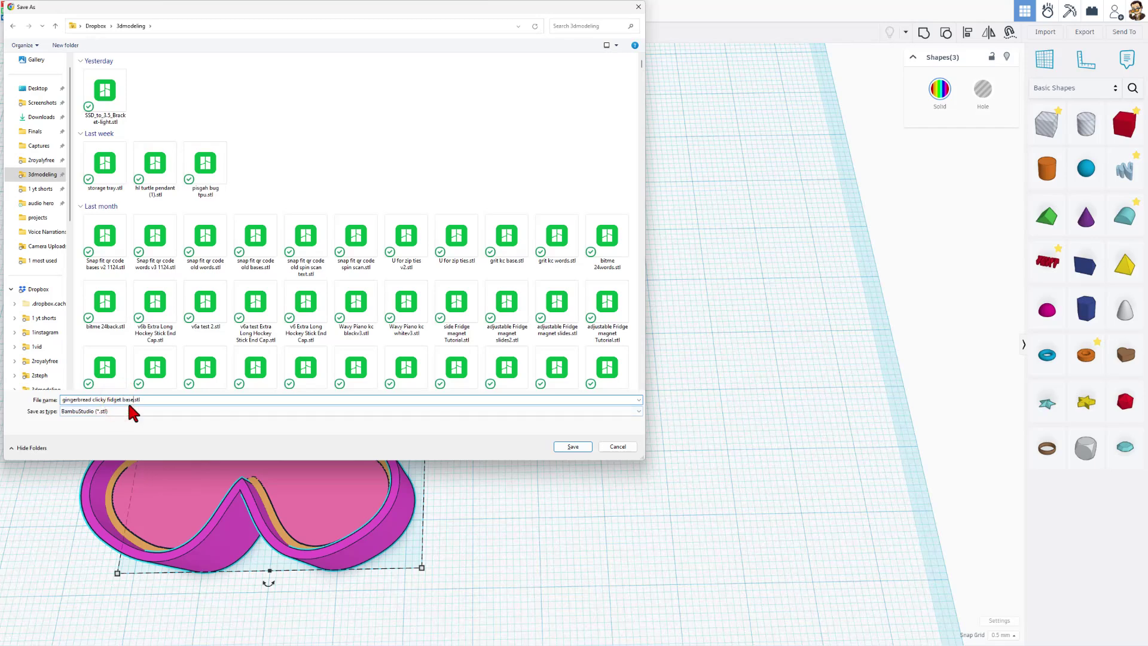
{"action": "left_click", "coordinate": [573, 446]}
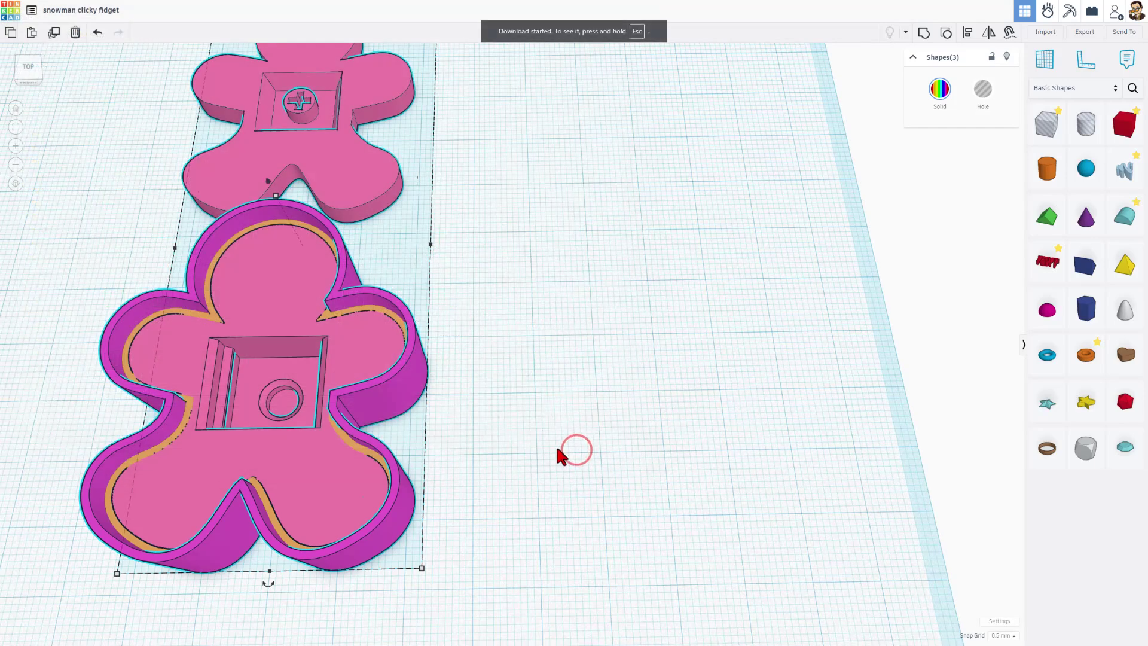
{"action": "left_click", "coordinate": [557, 450]}
{"action": "scroll", "coordinate": [556, 455], "scroll_direction": "down", "scroll_amount": 2}
Hide the upper gingerbread top and select the eight red face pieces
{"action": "left_click", "coordinate": [372, 214]}
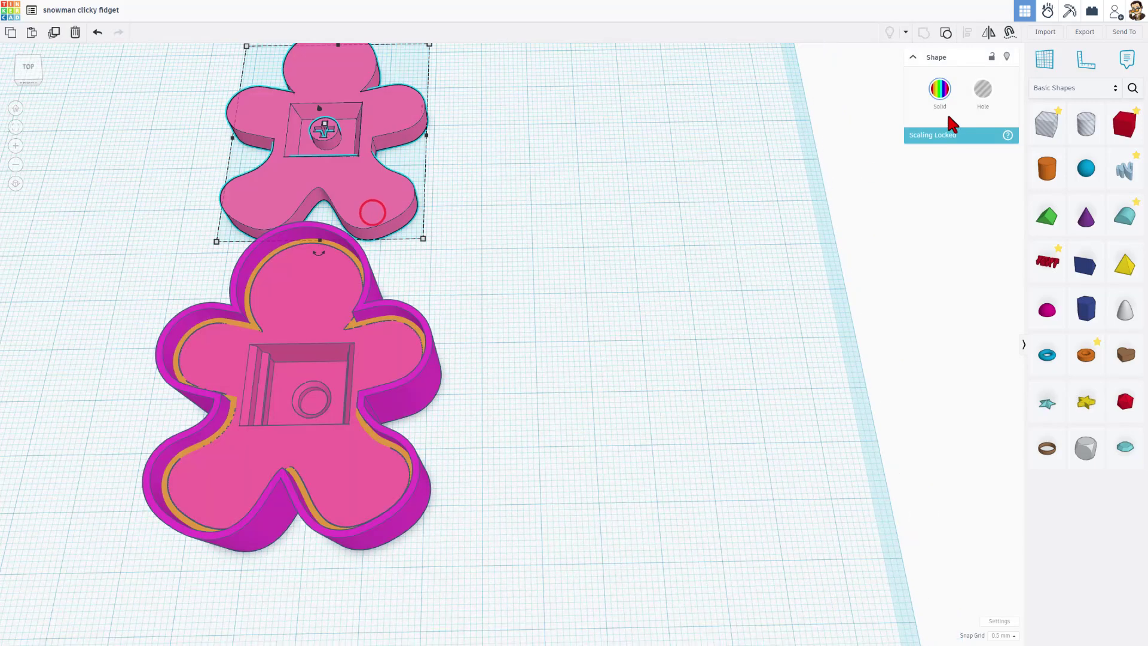
{"action": "left_click", "coordinate": [1006, 56]}
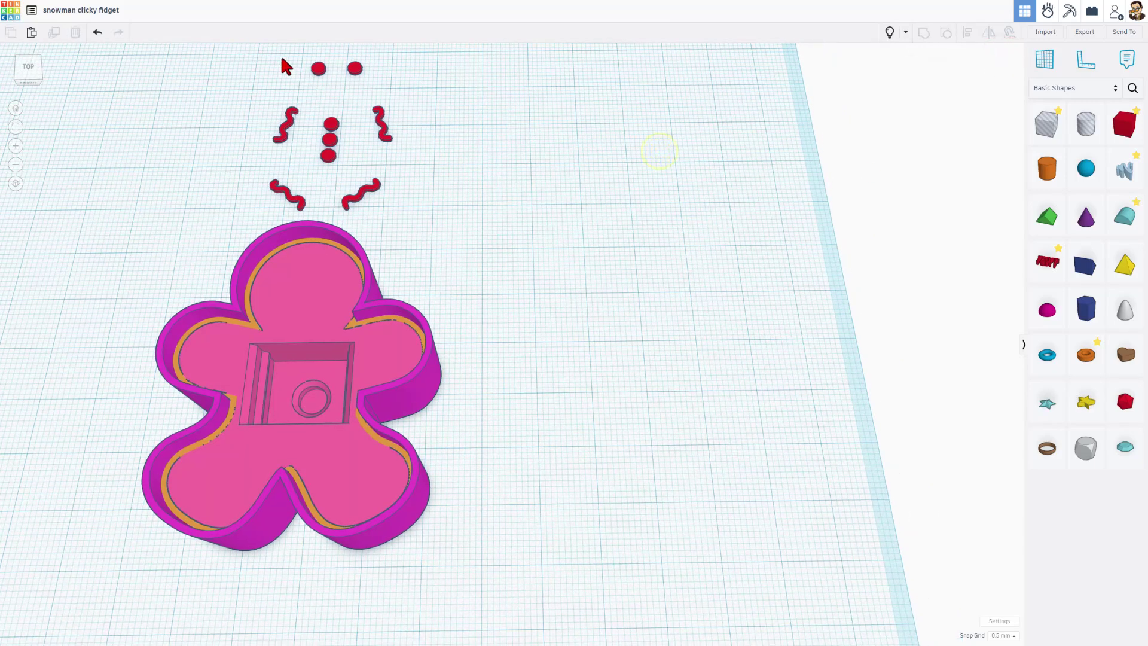
{"action": "left_click_drag", "start_coordinate": [282, 60], "coordinate": [395, 198]}
Export the red pieces as STL named 'gingerbread clicky fidget color.stl' in 3dmodeling
{"action": "left_click", "coordinate": [1083, 32]}
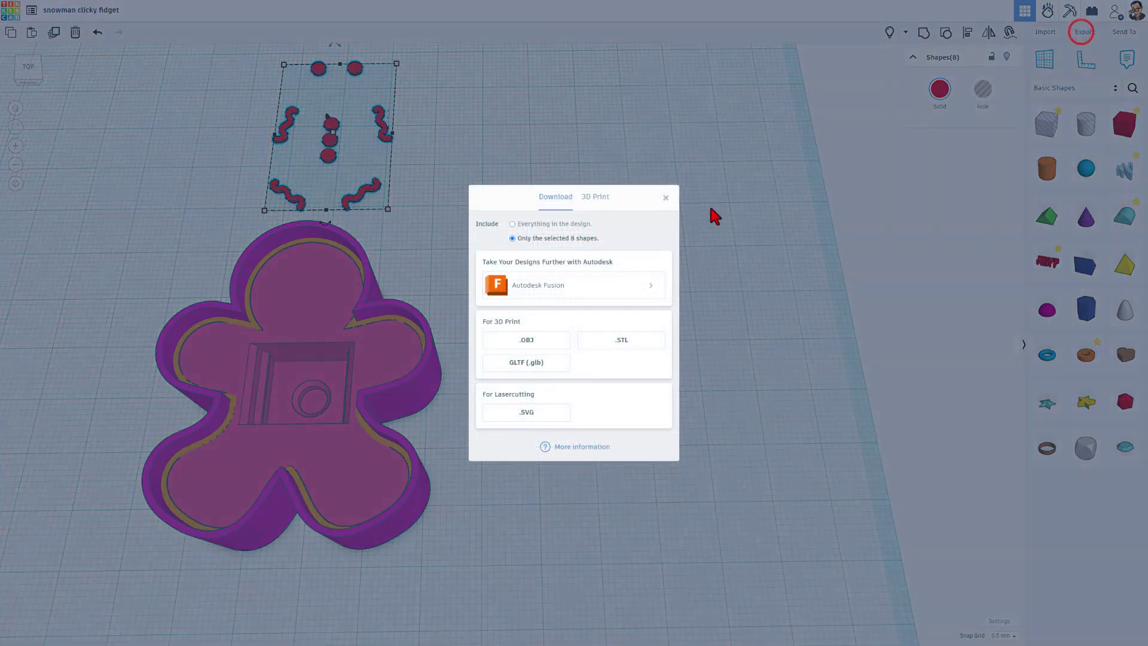
{"action": "left_click", "coordinate": [617, 343]}
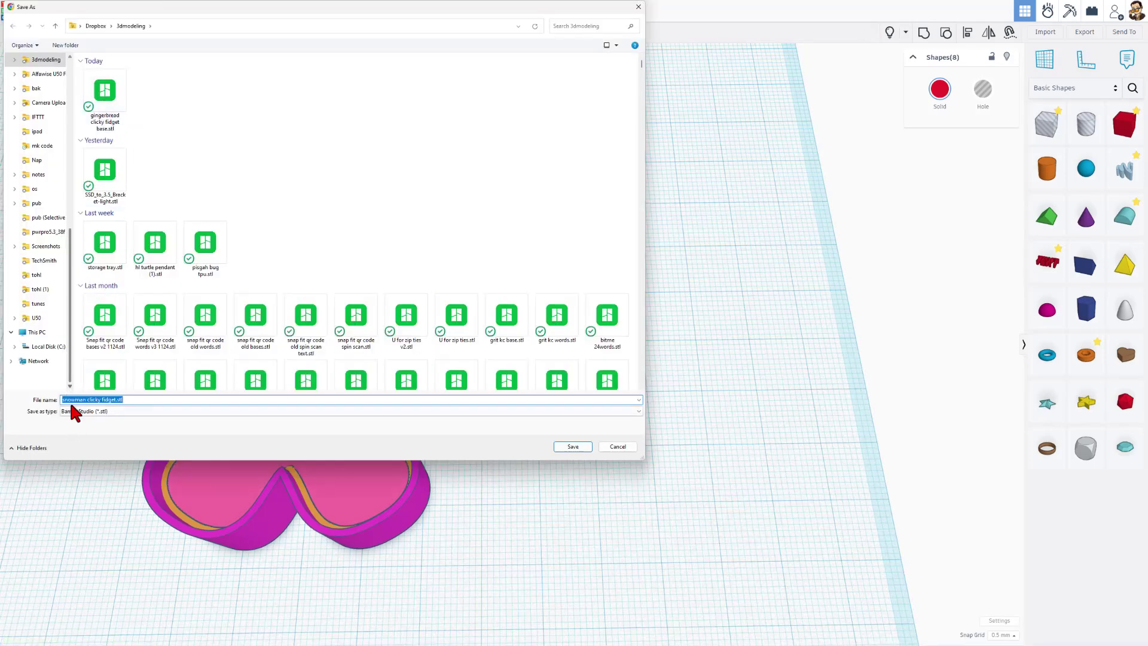
{"action": "left_click", "coordinate": [111, 91]}
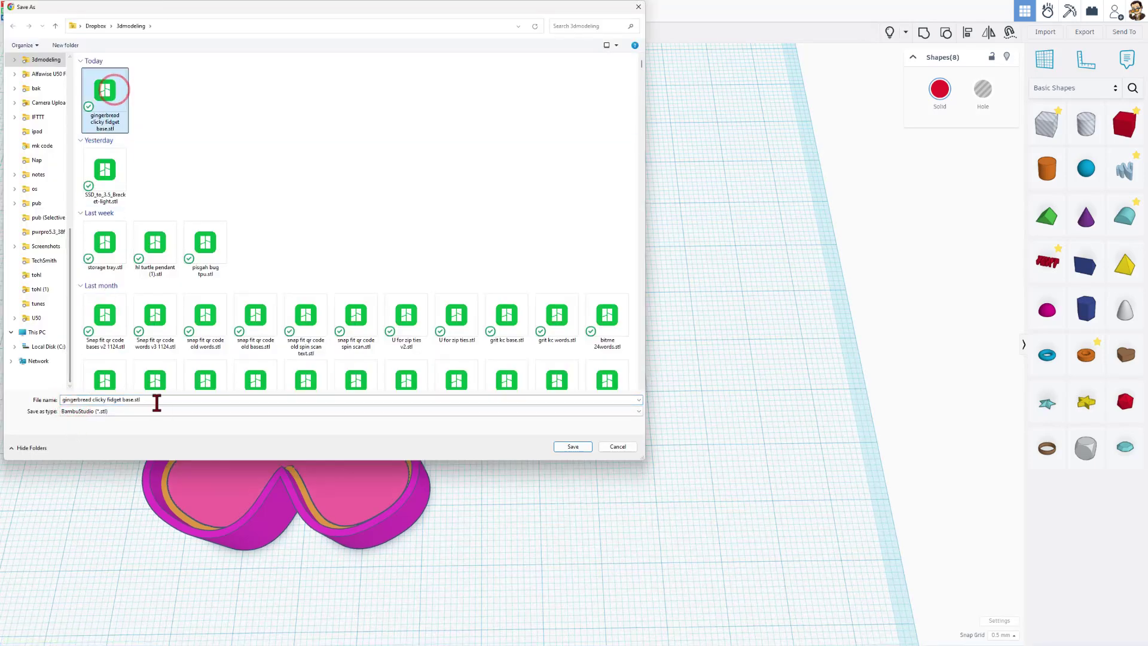
{"action": "double_click", "coordinate": [125, 399]}
{"action": "type", "text": "color"}
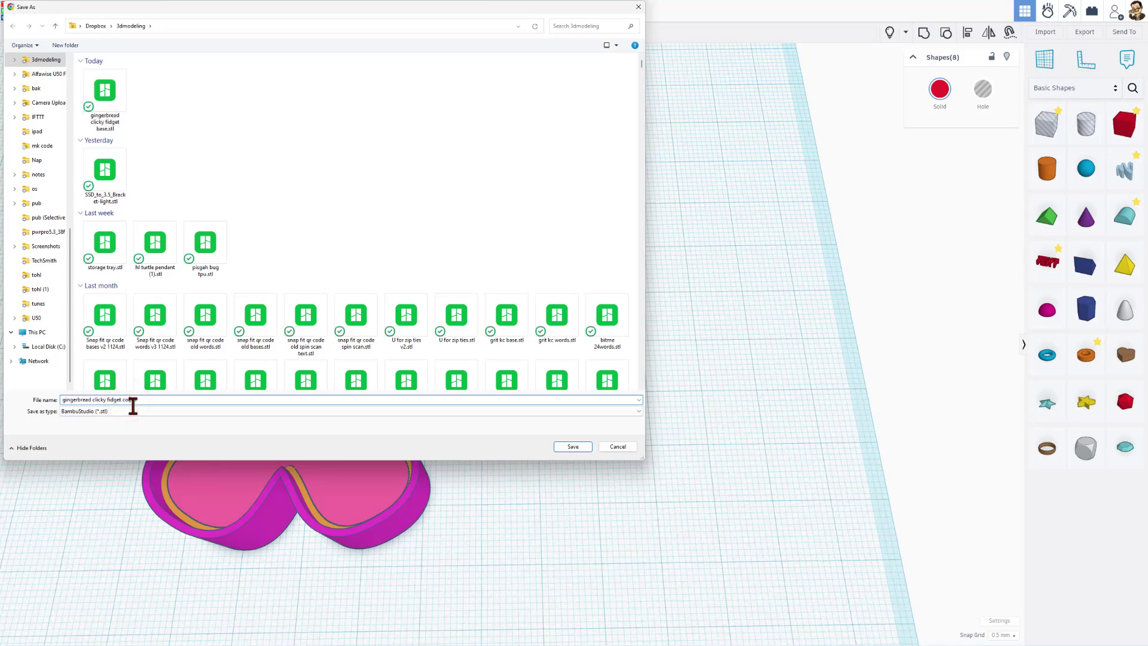
{"action": "left_click", "coordinate": [572, 447]}
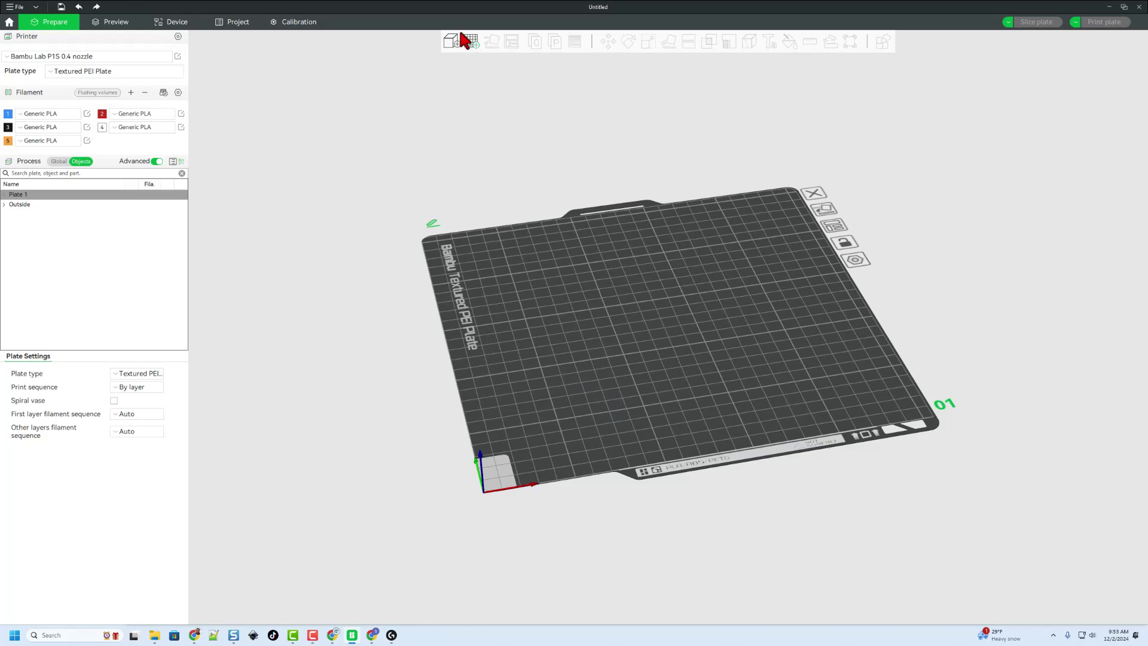
Import both gingerbread clicky fidget STL files as one multi-part object
{"action": "left_click", "coordinate": [451, 41]}
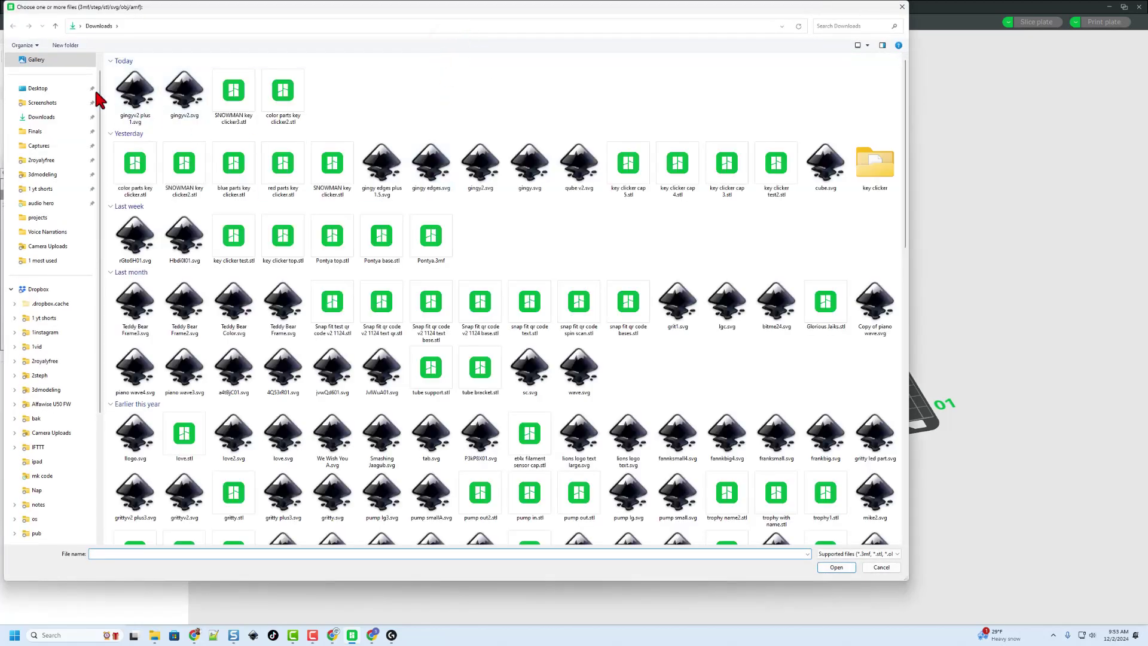
{"action": "left_click_drag", "start_coordinate": [92, 97], "coordinate": [227, 86]}
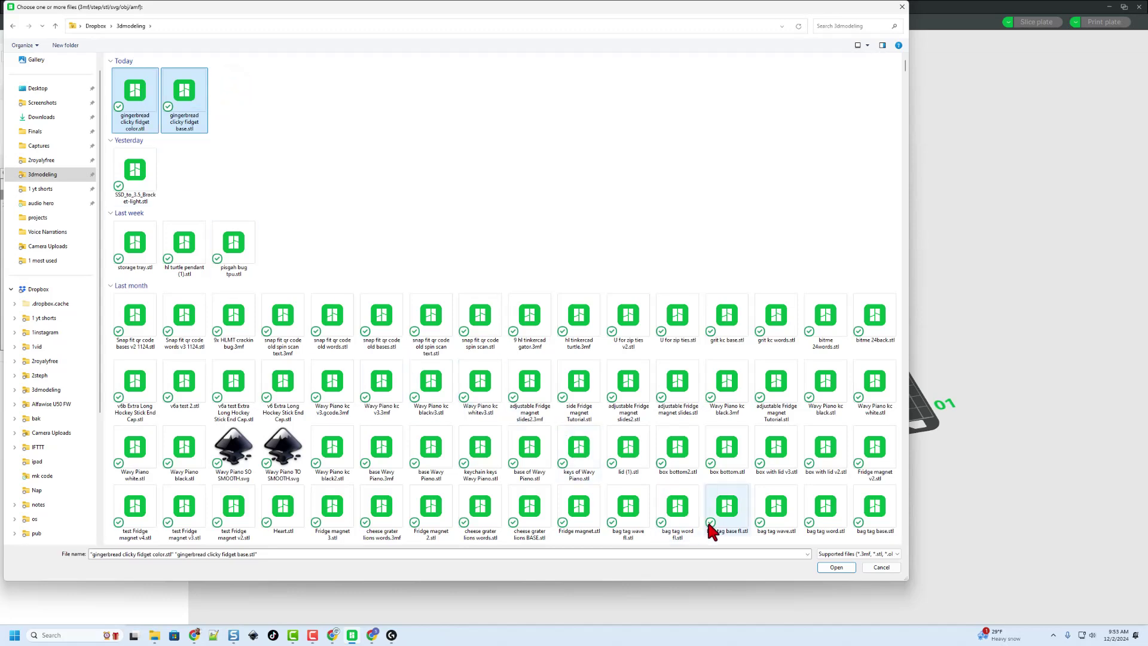
{"action": "left_click", "coordinate": [831, 567]}
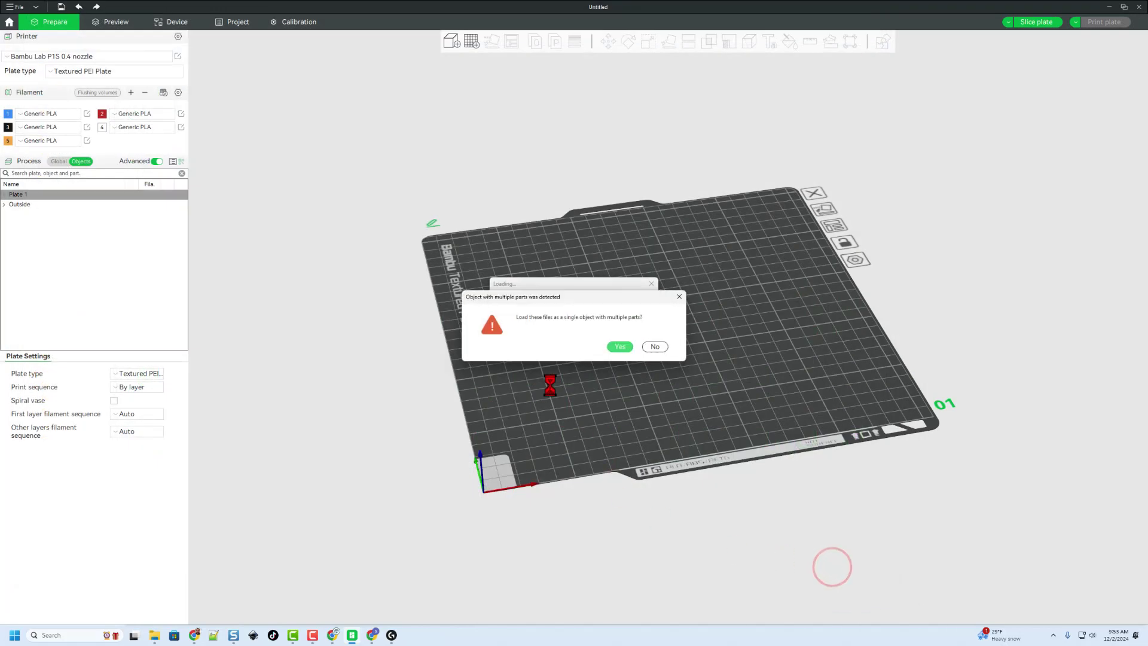
{"action": "left_click", "coordinate": [619, 347]}
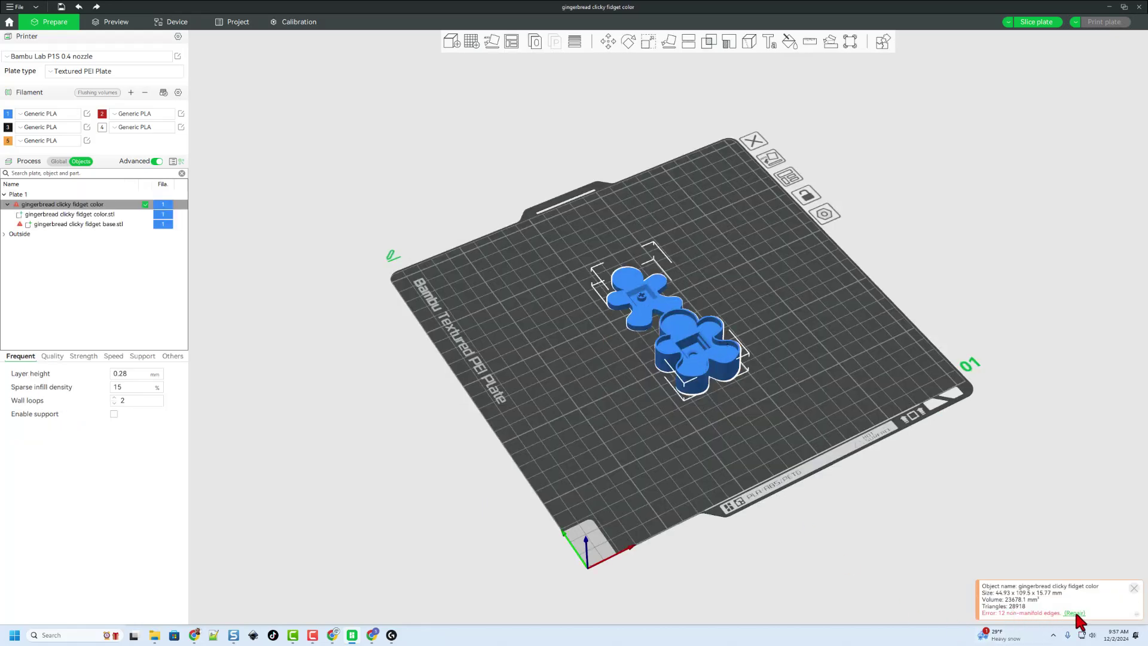
Repair the model's non-manifold edges and view the plate from above
{"action": "left_click", "coordinate": [1074, 612]}
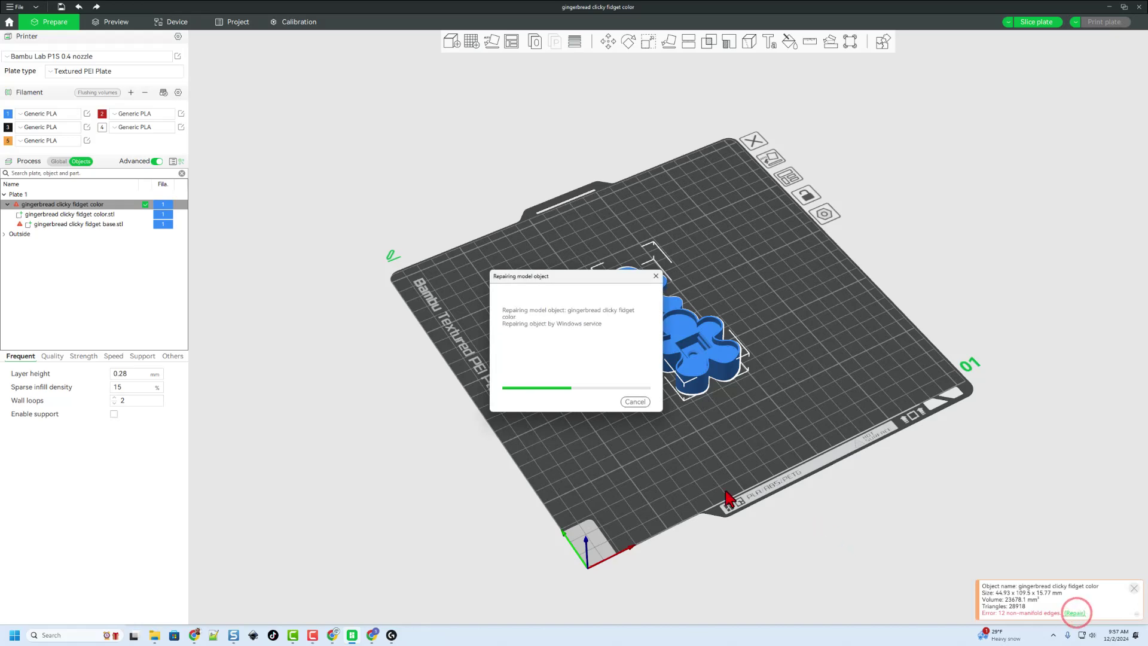
{"action": "scroll", "coordinate": [666, 460], "scroll_direction": "up", "scroll_amount": 5}
{"action": "left_click_drag", "start_coordinate": [607, 439], "coordinate": [539, 362]}
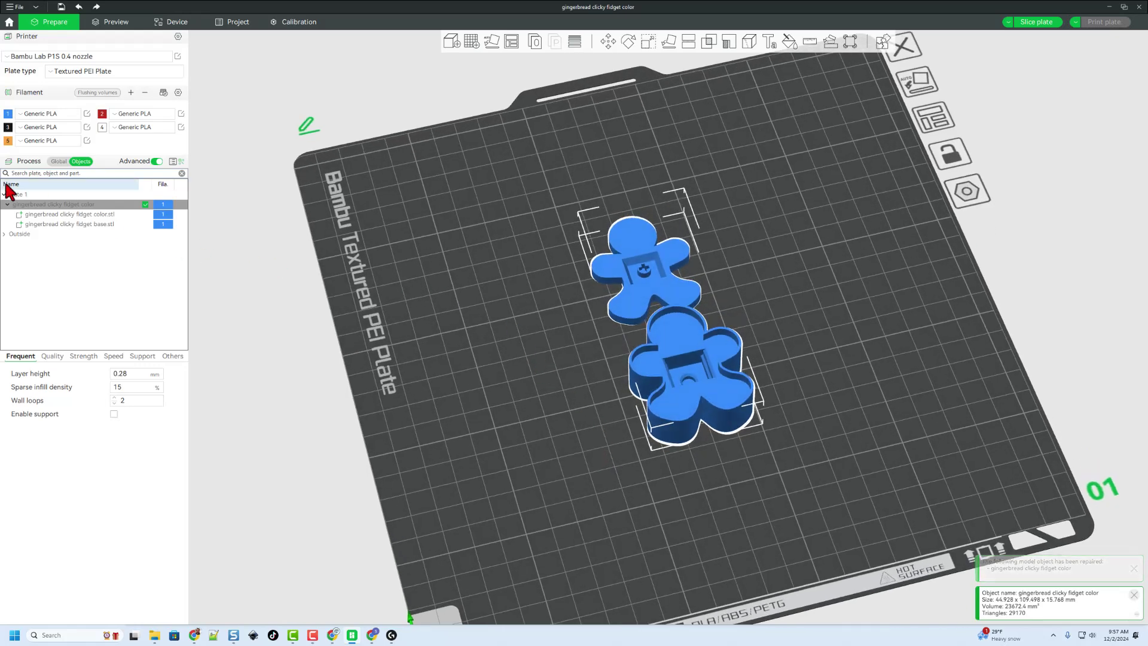
Set the base.stl part's filament to 4 in the Objects list, then select the color part
{"action": "left_click", "coordinate": [56, 162]}
{"action": "left_click", "coordinate": [79, 161]}
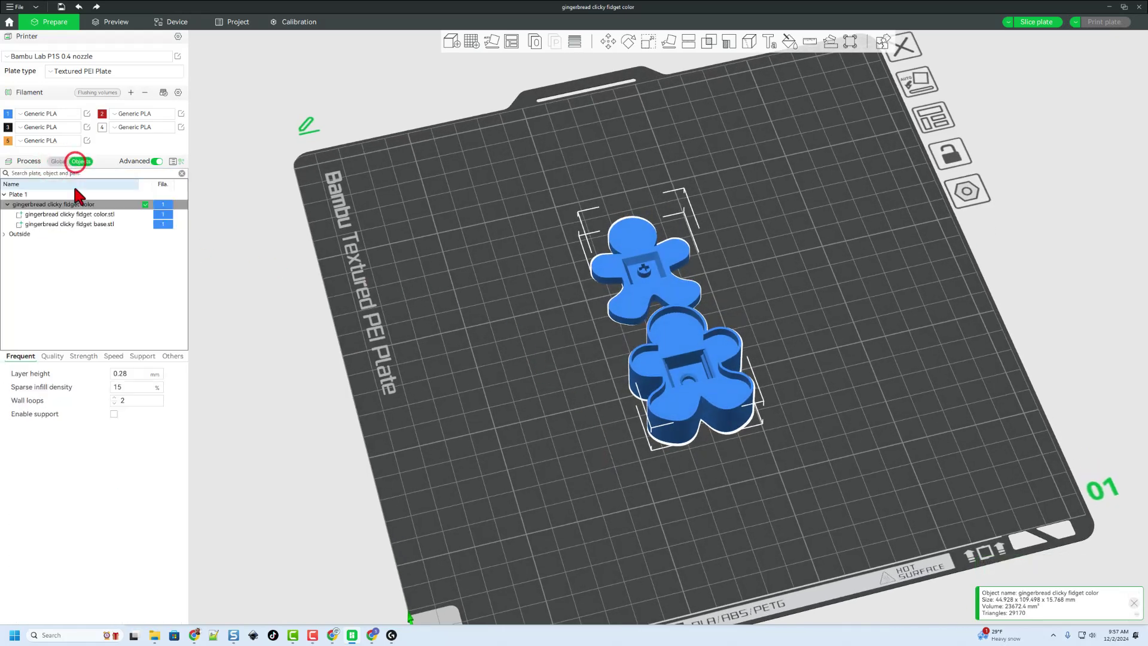
{"action": "left_click", "coordinate": [75, 225]}
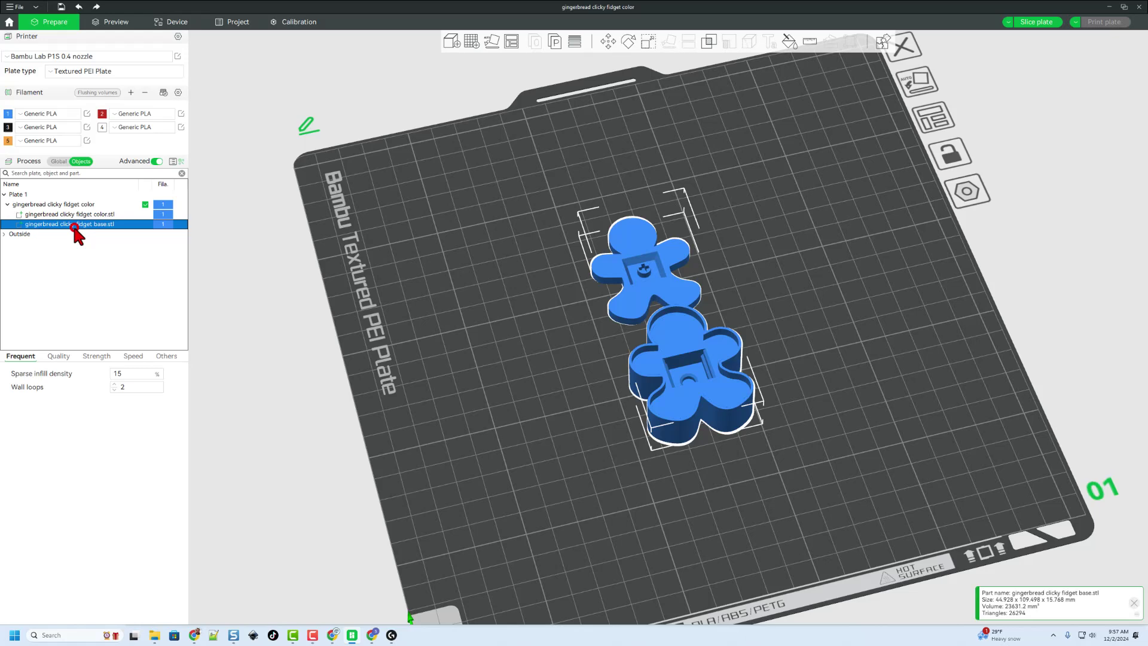
{"action": "left_click", "coordinate": [165, 223]}
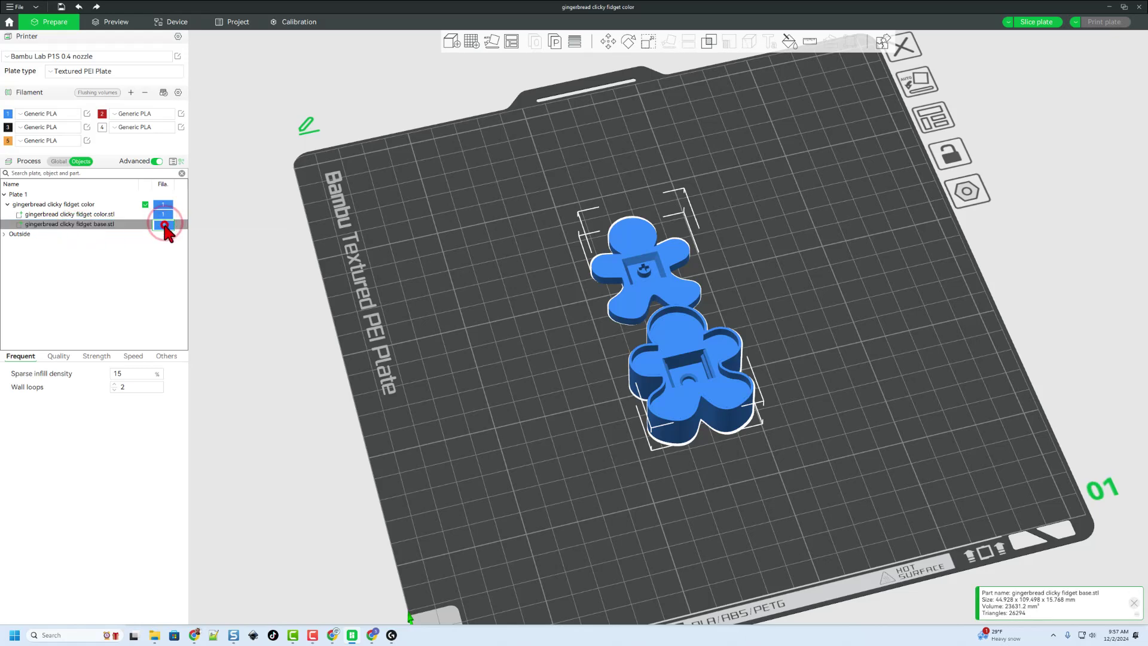
{"action": "left_click", "coordinate": [164, 225]}
{"action": "left_click", "coordinate": [152, 292]}
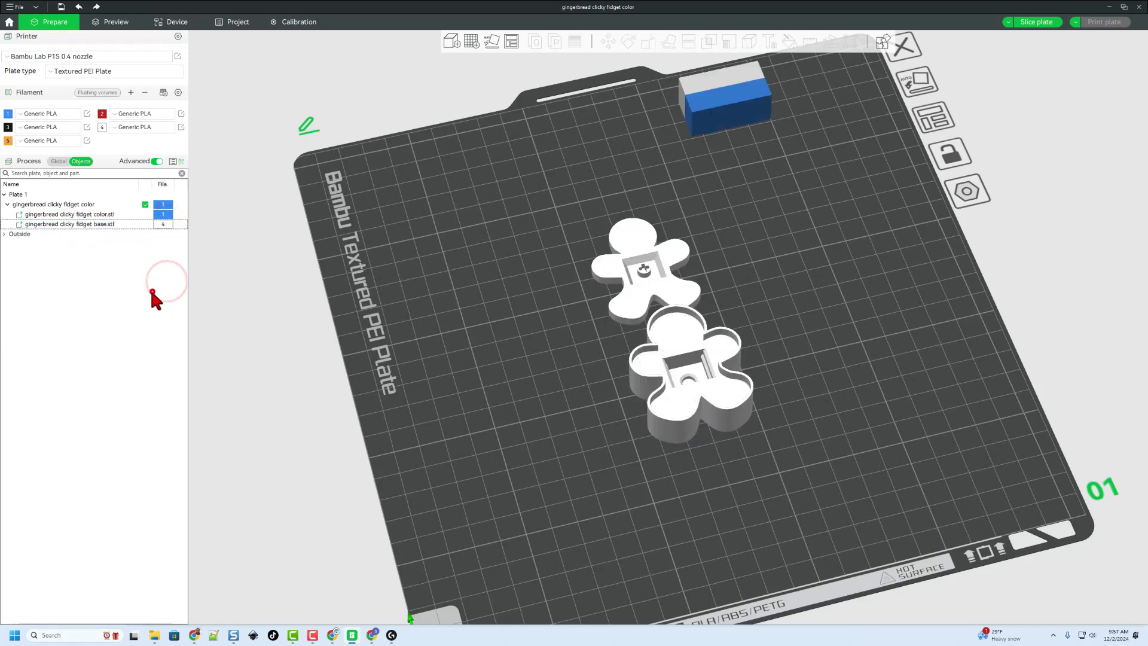
{"action": "mouse_move", "coordinate": [430, 336]}
{"action": "left_mouse_down"}
{"action": "mouse_move", "coordinate": [437, 290]}
{"action": "mouse_move", "coordinate": [427, 281]}
{"action": "mouse_move", "coordinate": [423, 334]}
{"action": "left_mouse_up"}
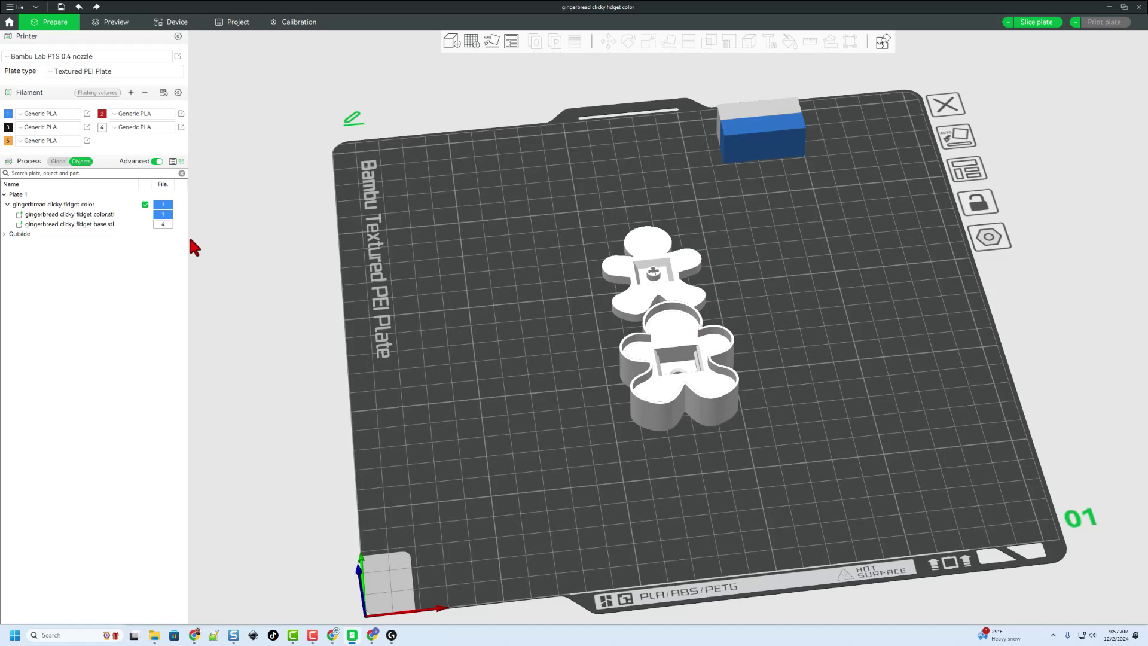
{"action": "left_click", "coordinate": [95, 215]}
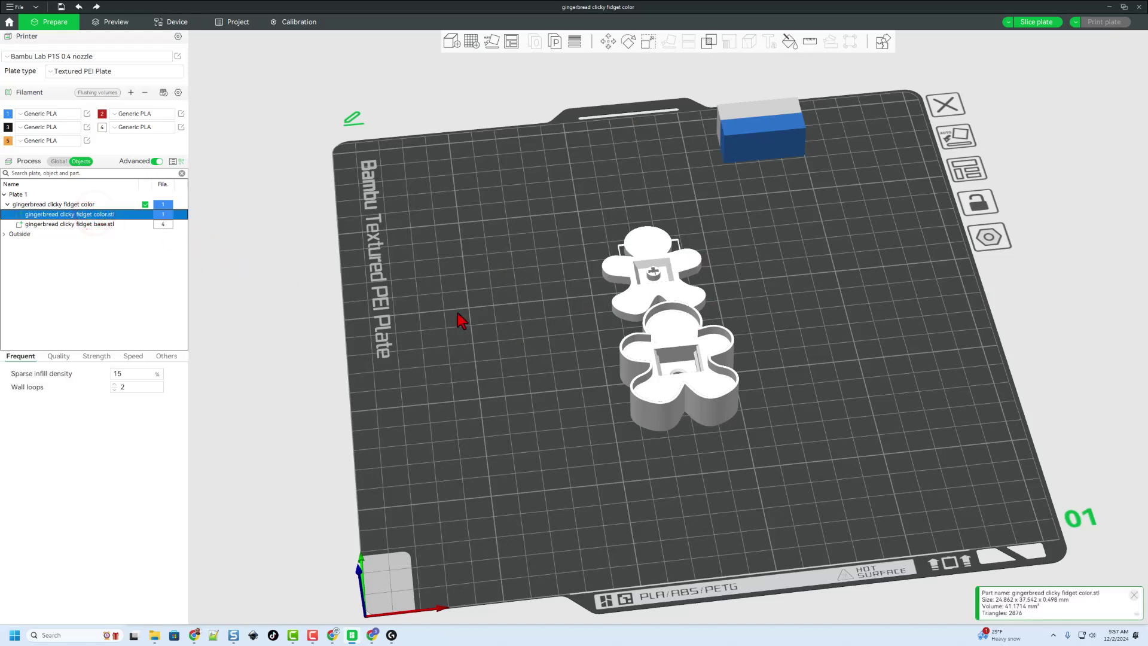
Fill both arm squiggles red with filament 2 and the centre buttons black with filament 3
{"action": "left_click", "coordinate": [789, 40]}
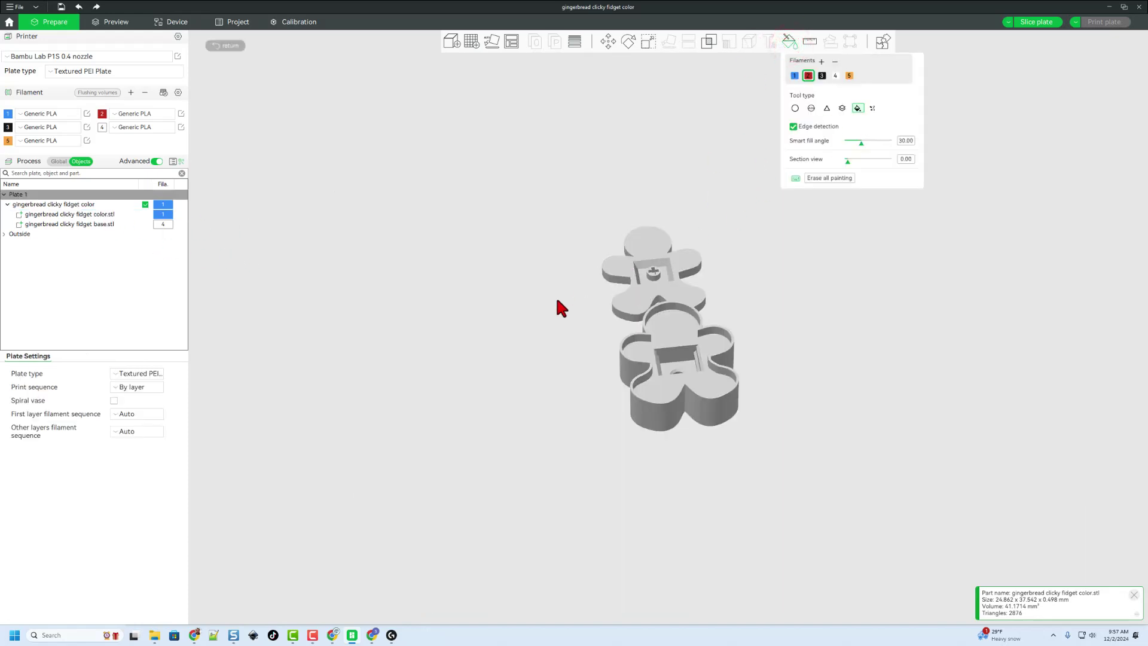
{"action": "mouse_move", "coordinate": [557, 301]}
{"action": "left_mouse_down"}
{"action": "mouse_move", "coordinate": [525, 292]}
{"action": "mouse_move", "coordinate": [527, 238]}
{"action": "left_mouse_up"}
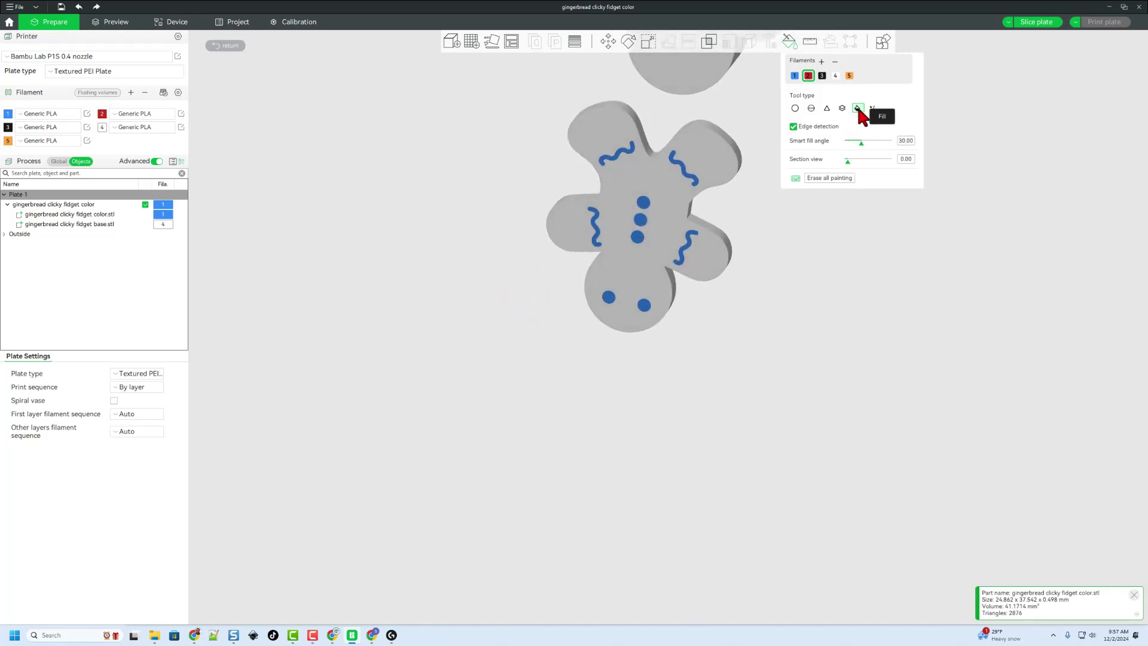
{"action": "left_click", "coordinate": [597, 235]}
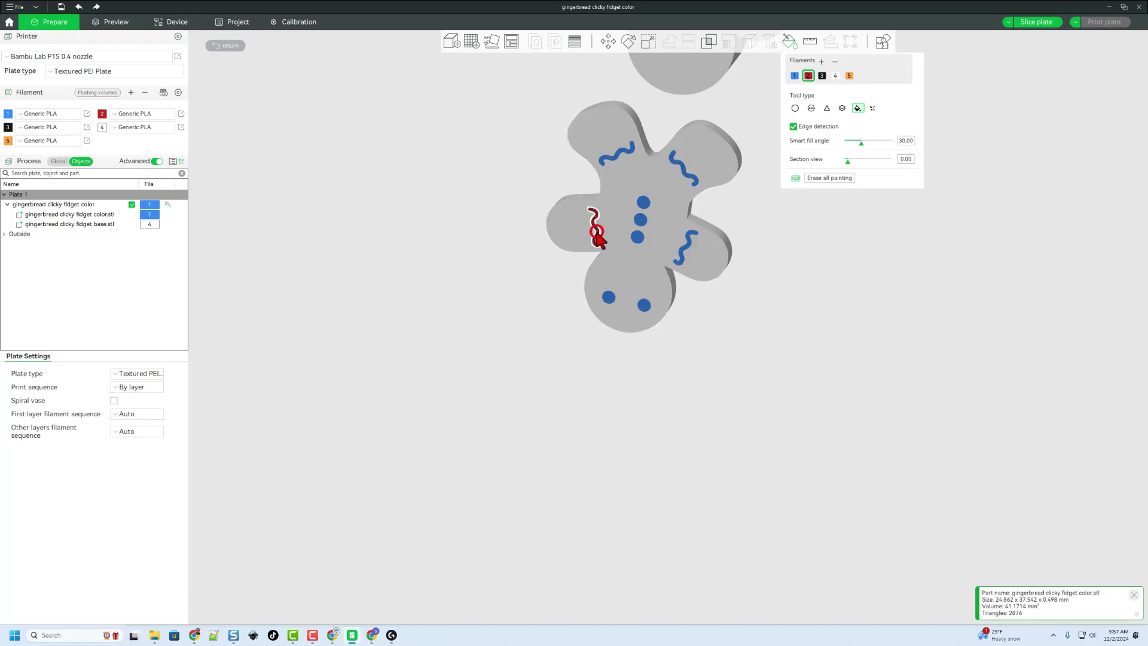
{"action": "left_click", "coordinate": [684, 245]}
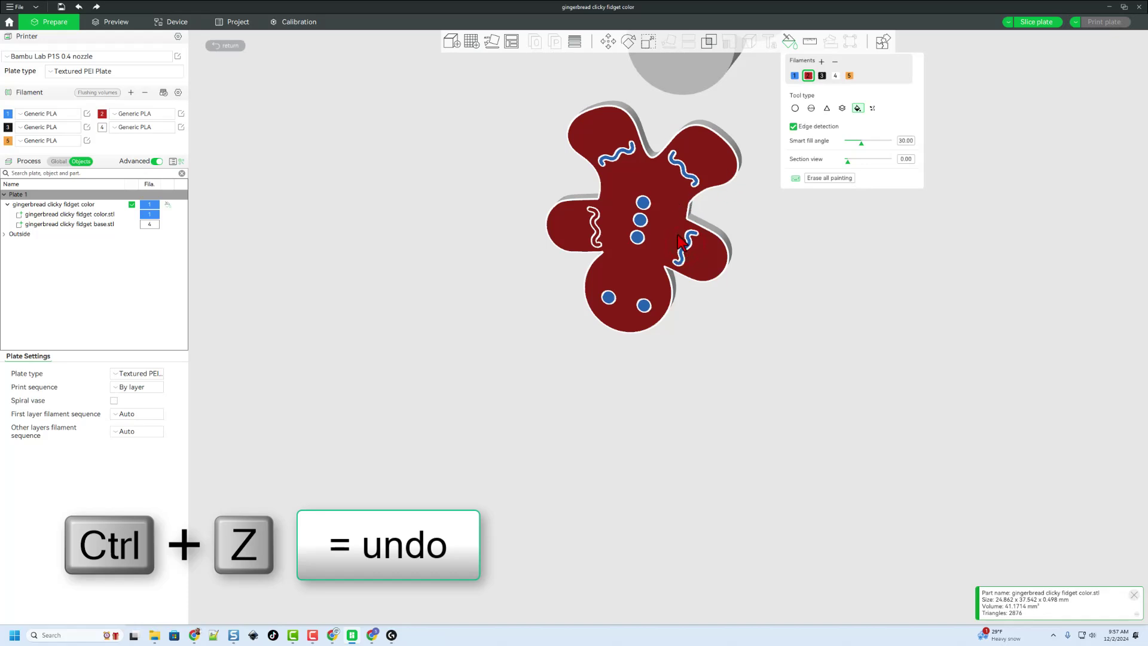
{"action": "key", "text": "ctrl+z"}
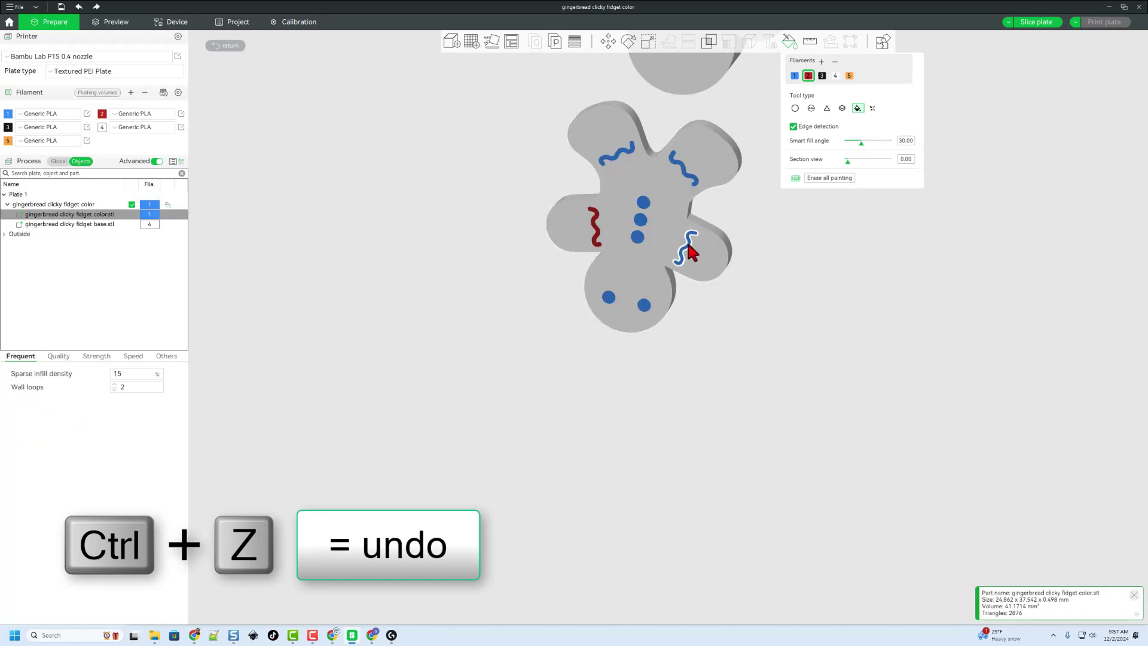
{"action": "left_click", "coordinate": [687, 243]}
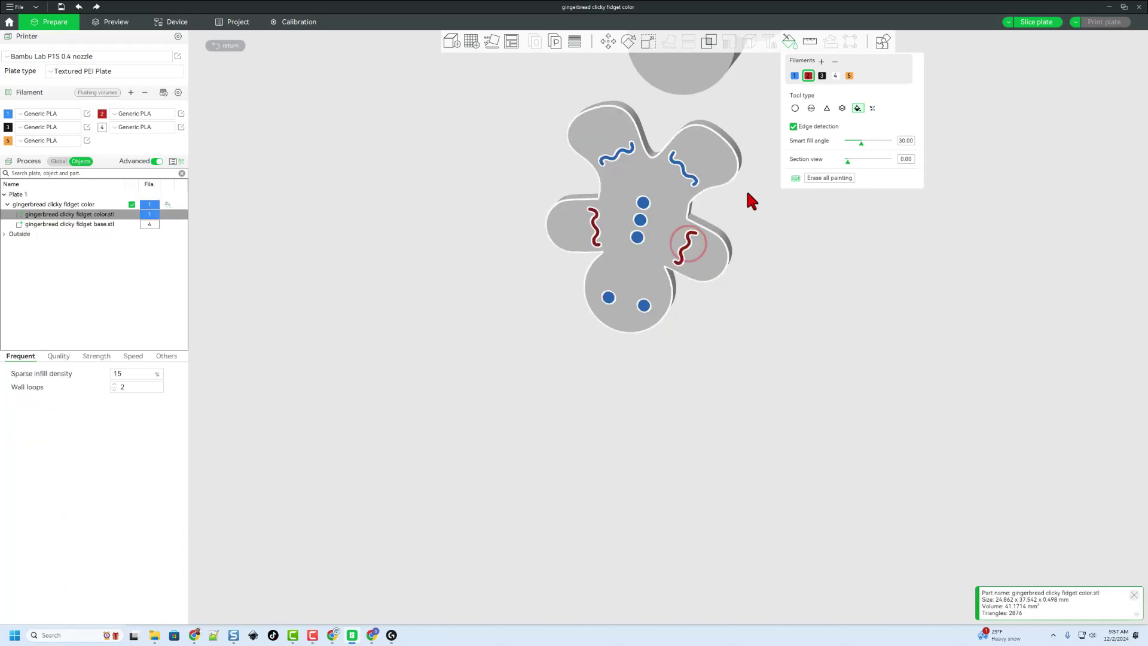
{"action": "left_click", "coordinate": [822, 76]}
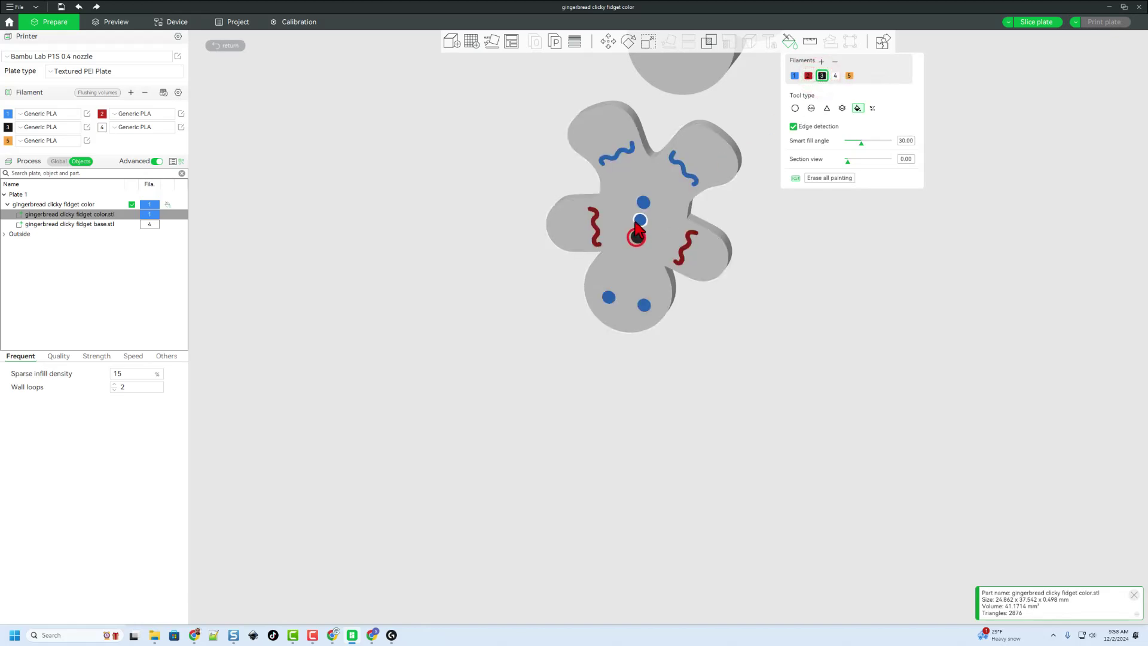
{"action": "left_click", "coordinate": [643, 203]}
Slice the plate, send the gingerbread clicky fidget color job to the printer, and watch its live camera
{"action": "left_click_drag", "start_coordinate": [488, 234], "coordinate": [1010, 41]}
{"action": "left_click", "coordinate": [1036, 24]}
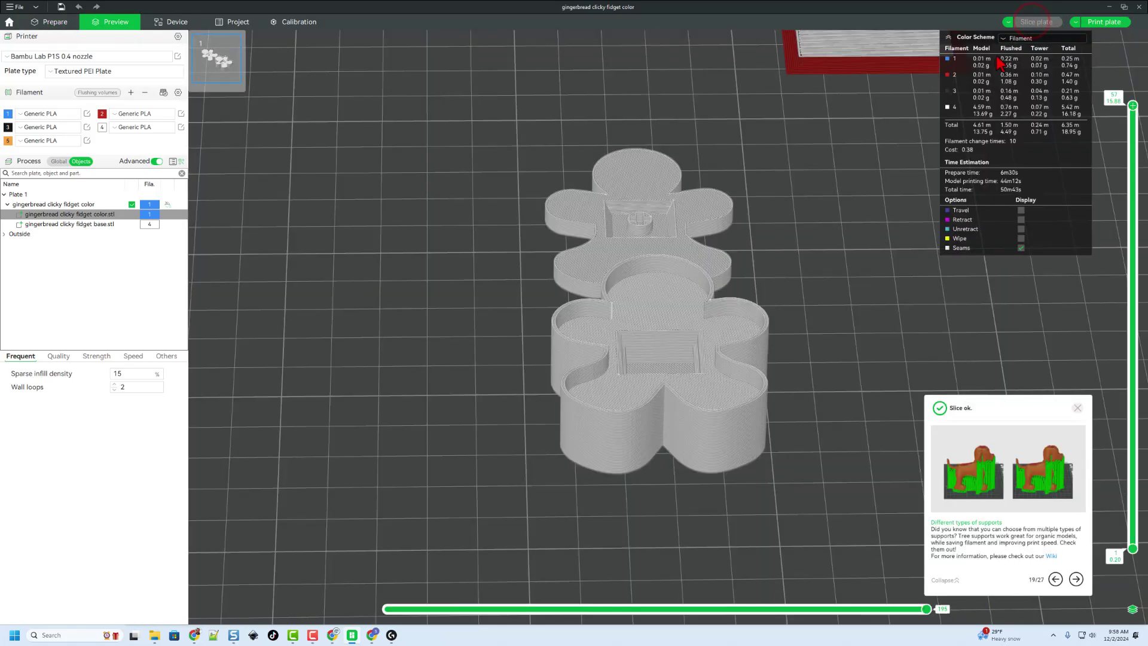
{"action": "scroll", "coordinate": [881, 287], "scroll_direction": "down", "scroll_amount": 5}
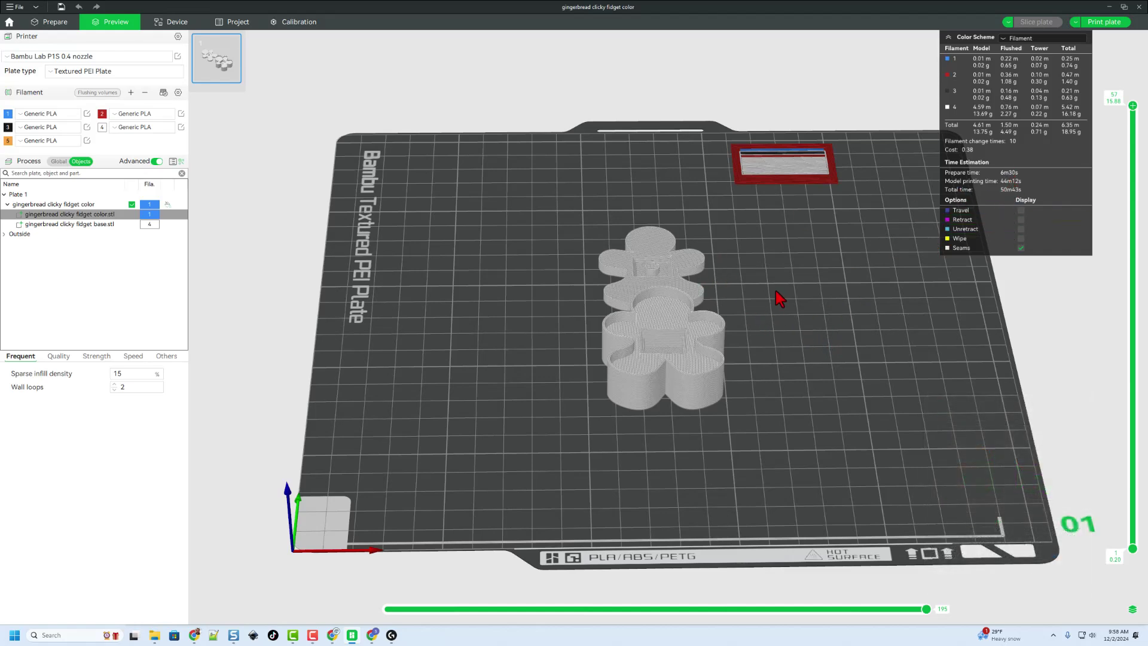
{"action": "left_click", "coordinate": [1099, 26]}
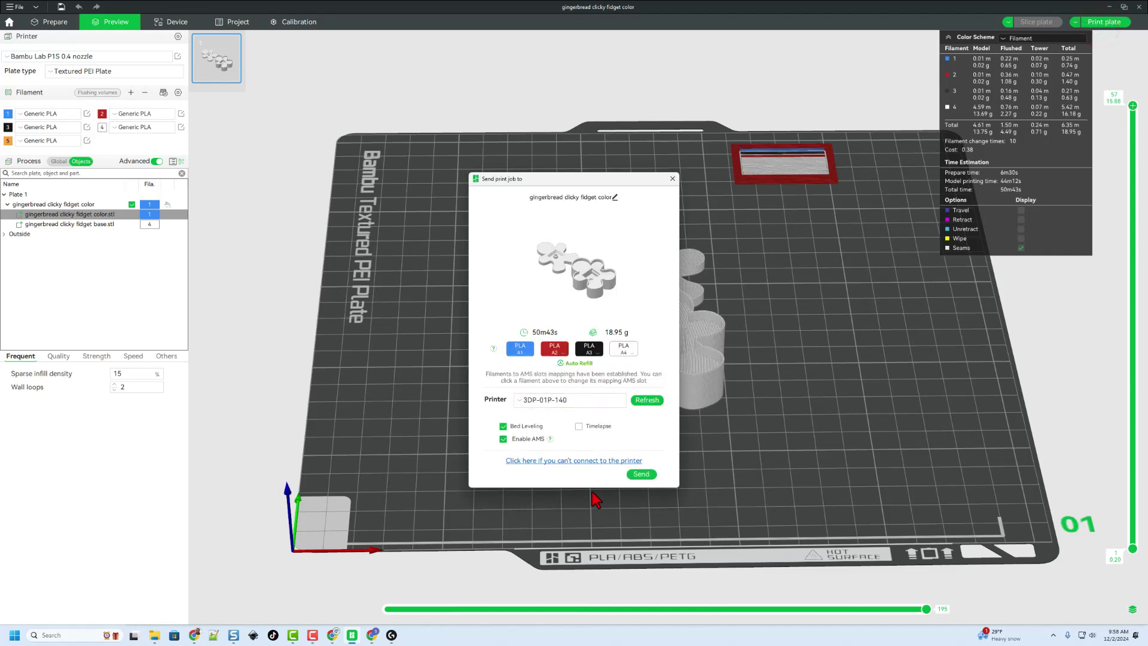
{"action": "left_click", "coordinate": [640, 475]}
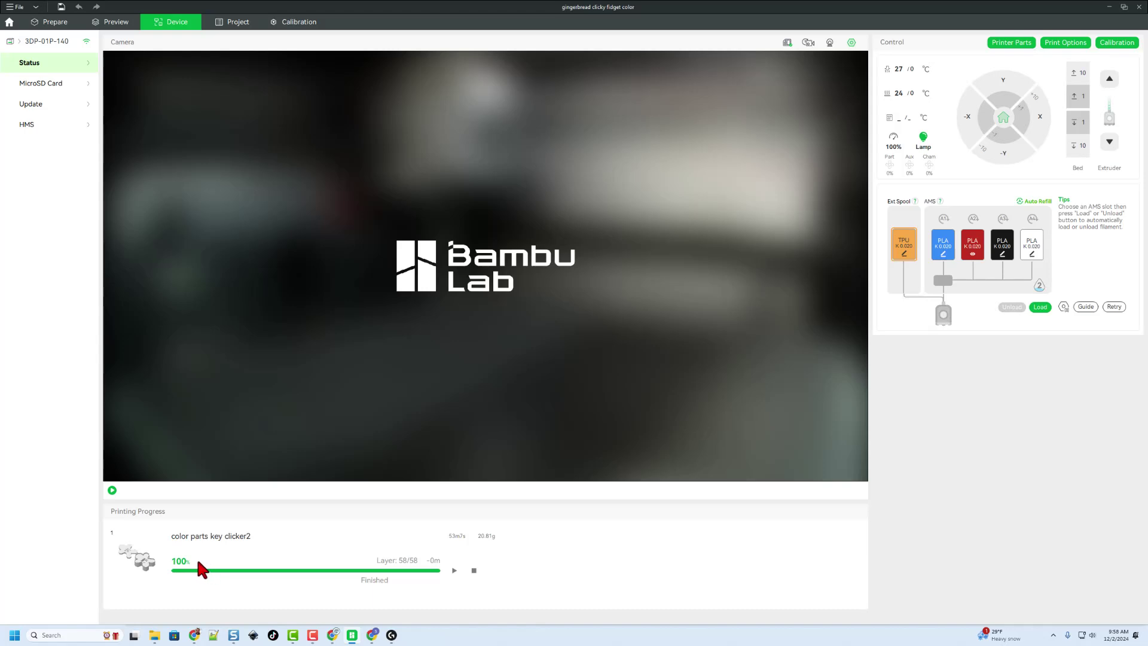
{"action": "left_click", "coordinate": [113, 490]}
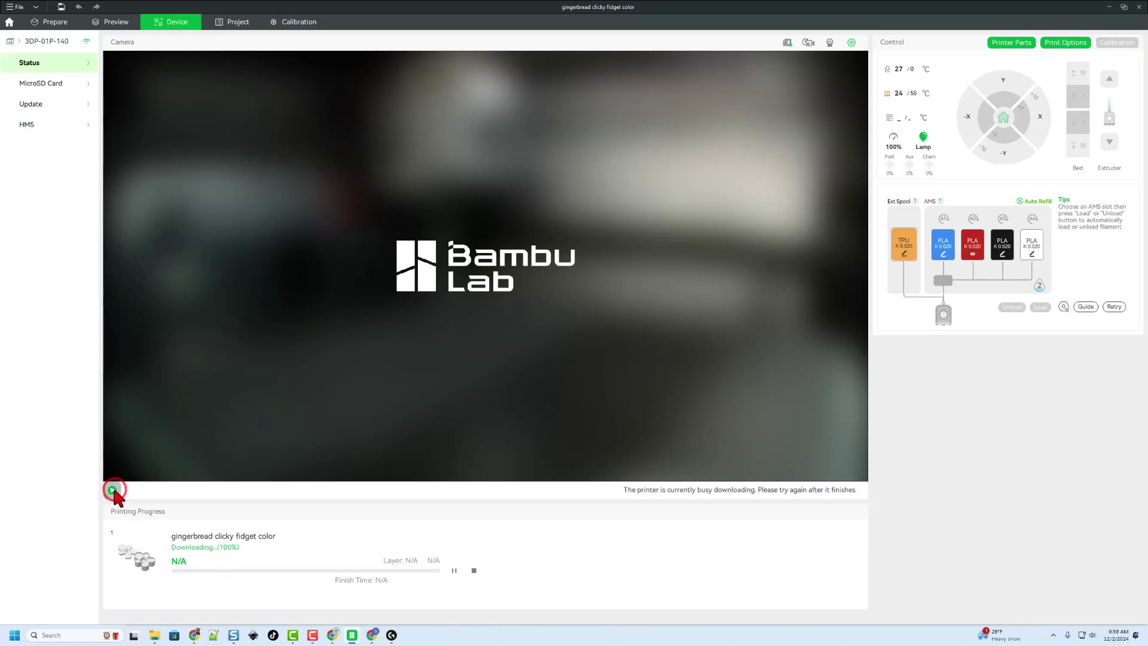